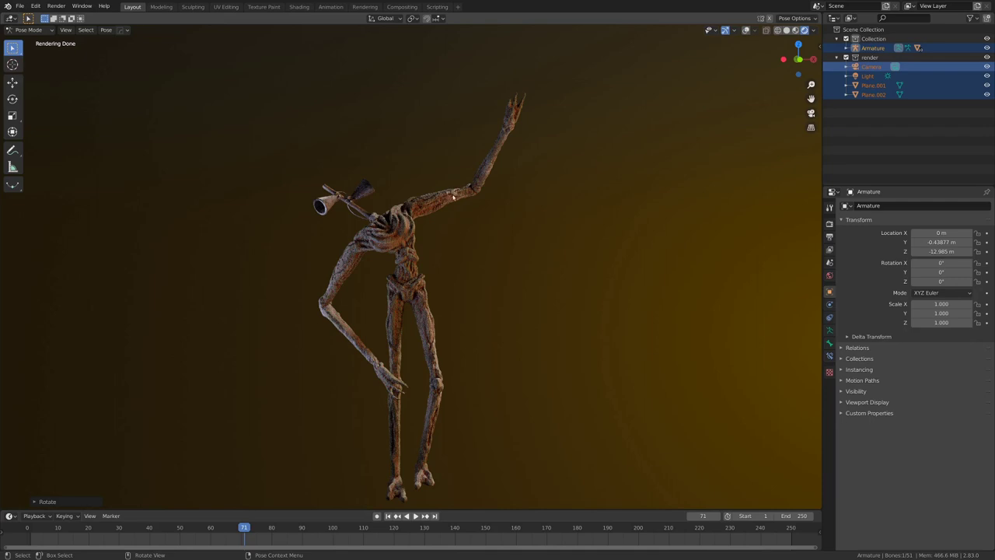
# Switch the viewport to Solid shading and exclude the render collection from the view layer.
pyautogui.press('z')
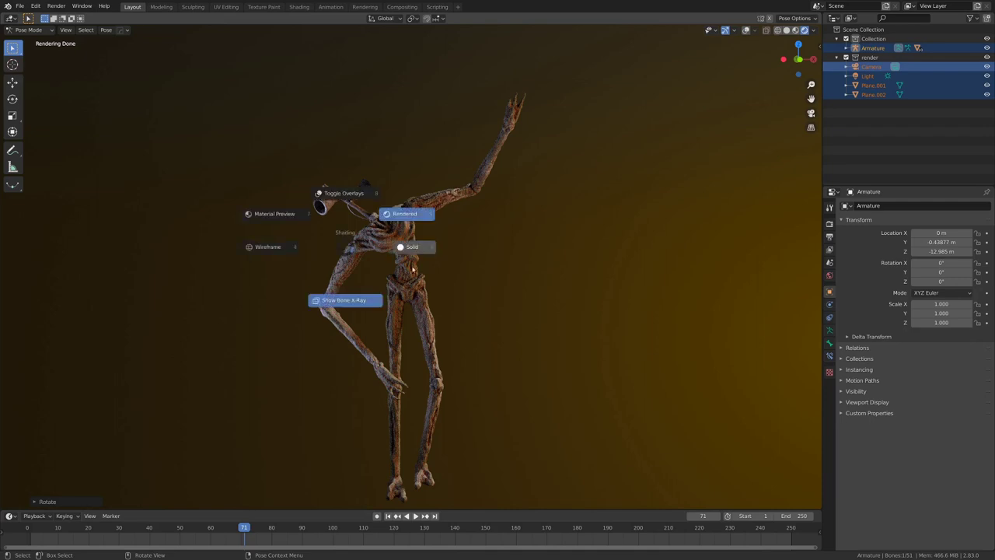
pyautogui.click(444, 242)
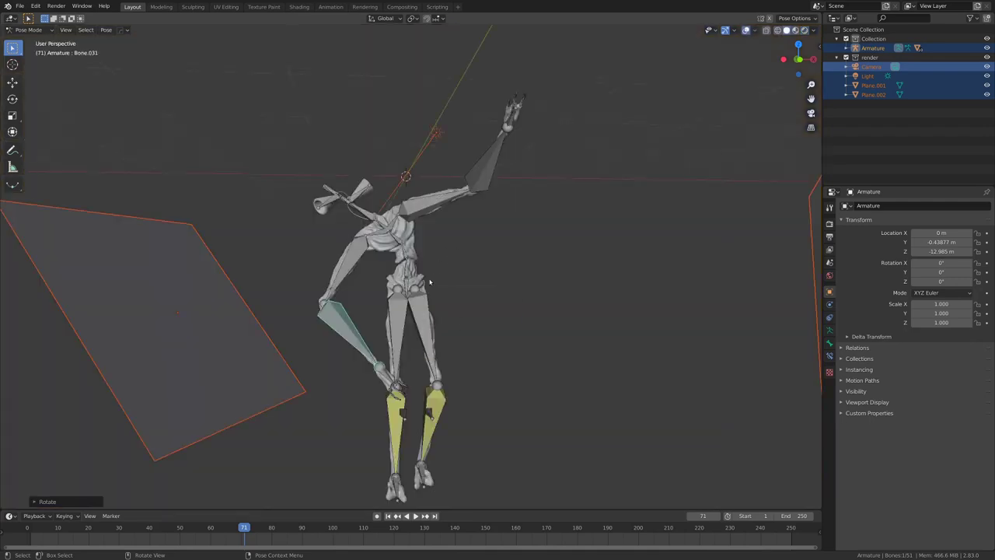
pyautogui.click(406, 299)
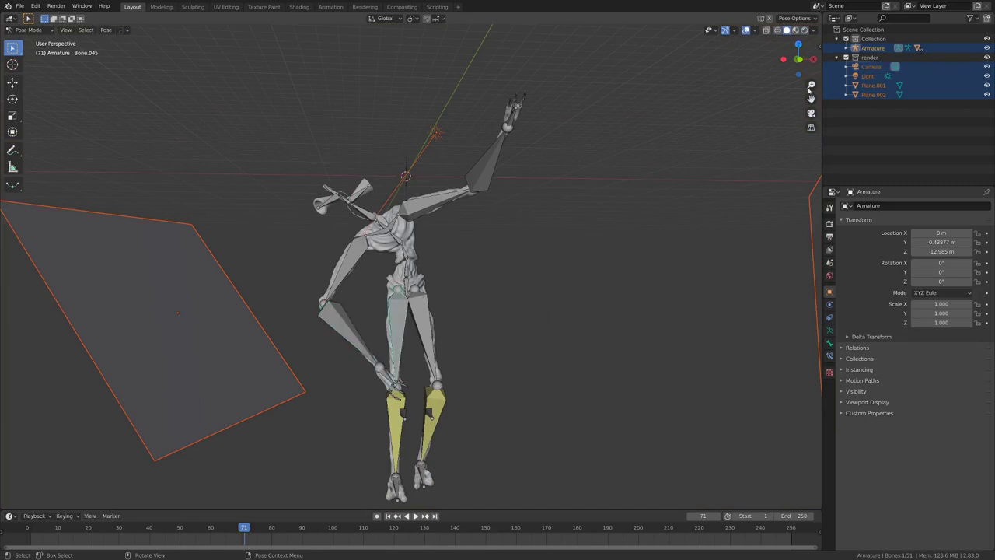
pyautogui.click(846, 58)
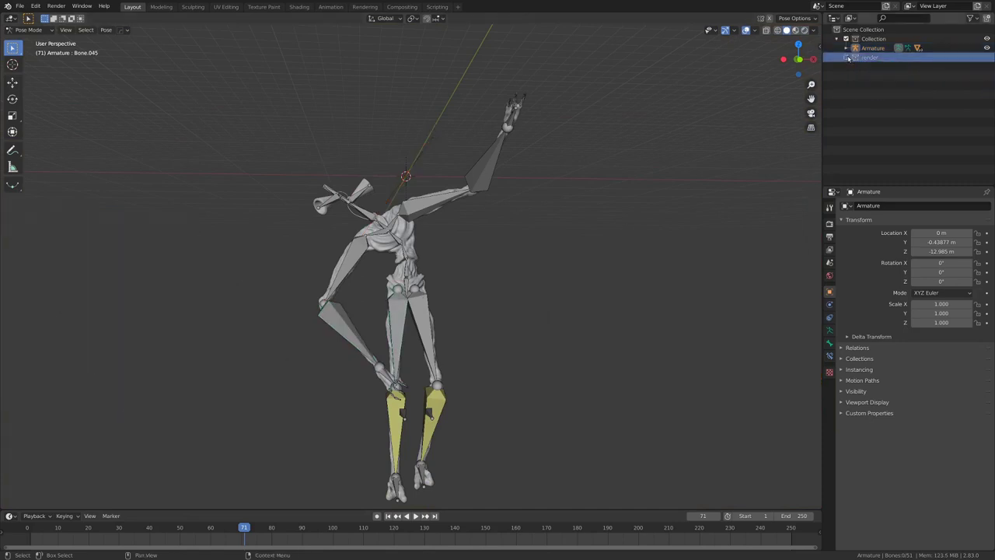
# Clear the rotation and location of all the armature's bones to return the rig to its rest pose.
pyautogui.press('a')
pyautogui.hotkey('alt', 'r')
pyautogui.hotkey('alt', 'g')
# Pose the rig by moving a foot control bone upward and swinging one arm bone outward.
pyautogui.click(416, 484)
pyautogui.press('g')
pyautogui.click(421, 424)
pyautogui.click(435, 271)
pyautogui.press('g')
pyautogui.click(506, 244)
# Rotate a siren horn bone on the head about Z, hiding the overlays meanwhile and restoring them when done.
pyautogui.scroll(4, 407, 169)
pyautogui.keyDown('shift'); pyautogui.moveTo(406, 169); pyautogui.dragTo(400, 272, button='middle'); pyautogui.keyUp('shift')
pyautogui.scroll(1, 400, 272)
pyautogui.scroll(1, 365, 264)
pyautogui.keyDown('shift'); pyautogui.moveTo(361, 199); pyautogui.dragTo(622, 276, button='middle'); pyautogui.keyUp('shift')
pyautogui.click(365, 267)
pyautogui.scroll(5, 366, 268)
pyautogui.hotkey('alt', 'shift', 'z')
pyautogui.press('r')
pyautogui.press('z')
pyautogui.click(497, 226)
pyautogui.scroll(-4, 482, 249)
pyautogui.moveTo(475, 257); pyautogui.dragTo(556, 216, button='middle')
pyautogui.click(471, 303)
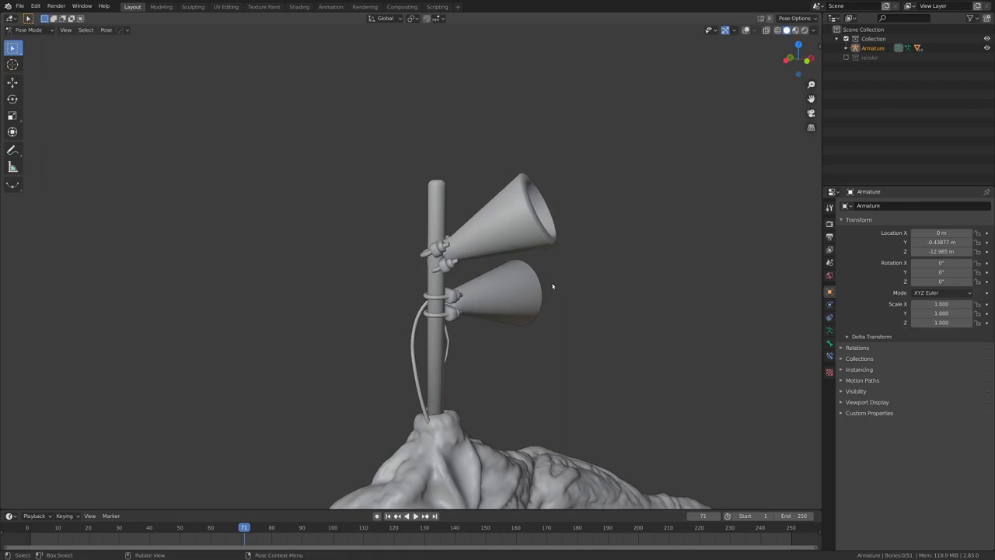
pyautogui.hotkey('alt', 'shift', 'z')
pyautogui.scroll(-6, 572, 303)
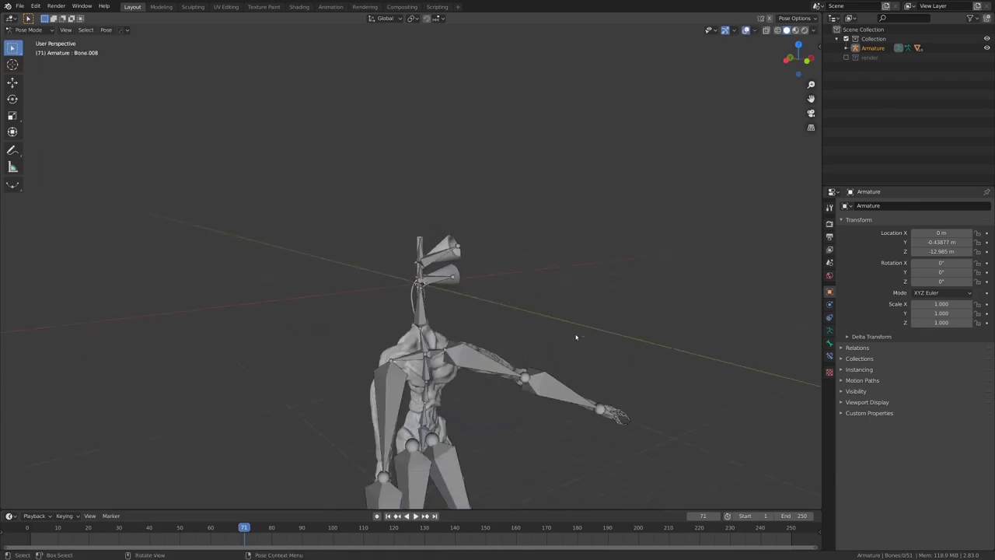
# Rotate the outstretched arm's forearm bone freely with the trackball rotation.
pyautogui.scroll(2, 562, 262)
pyautogui.keyDown('shift'); pyautogui.moveTo(578, 346); pyautogui.dragTo(491, 262, button='middle'); pyautogui.keyUp('shift')
pyautogui.scroll(2, 518, 310)
pyautogui.scroll(-5, 527, 257)
pyautogui.scroll(3, 490, 262)
pyautogui.click(595, 273)
pyautogui.press('r')
pyautogui.press('r')
pyautogui.click(578, 267)
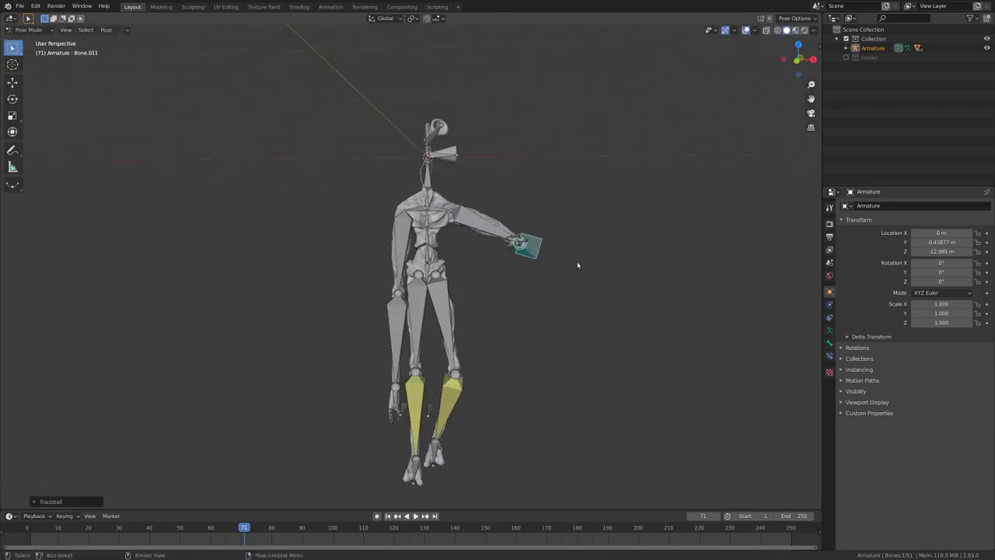
pyautogui.scroll(2, 589, 263)
pyautogui.moveTo(588, 263)
pyautogui.mouseDown(button='middle')
pyautogui.moveTo(615, 269)
pyautogui.moveTo(589, 269)
pyautogui.mouseUp(button='middle')
pyautogui.scroll(-3, 572, 262)
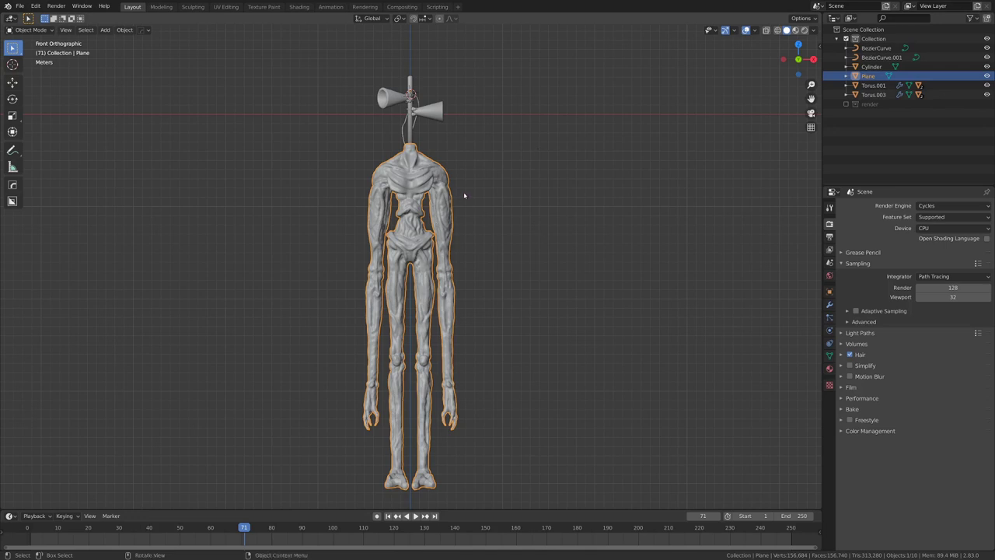
# Add an armature to the scene and turn on X-ray display for the viewport.
pyautogui.scroll(-2, 463, 191)
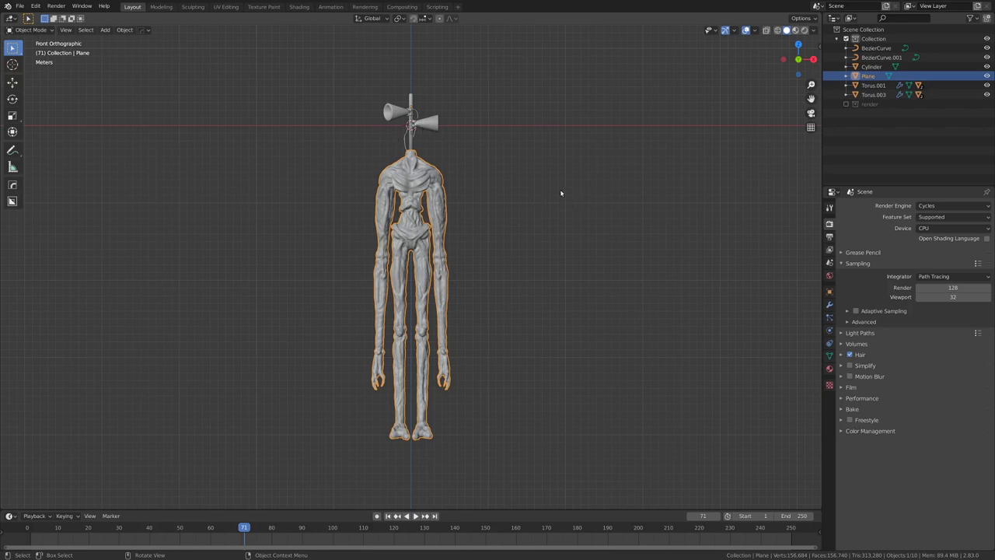
pyautogui.hotkey('shift', 'a')
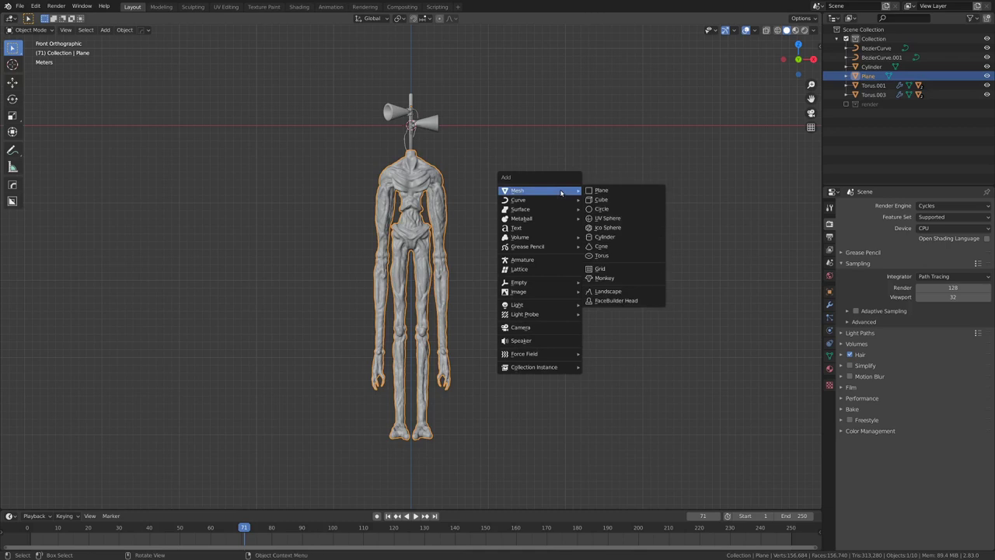
pyautogui.click(534, 263)
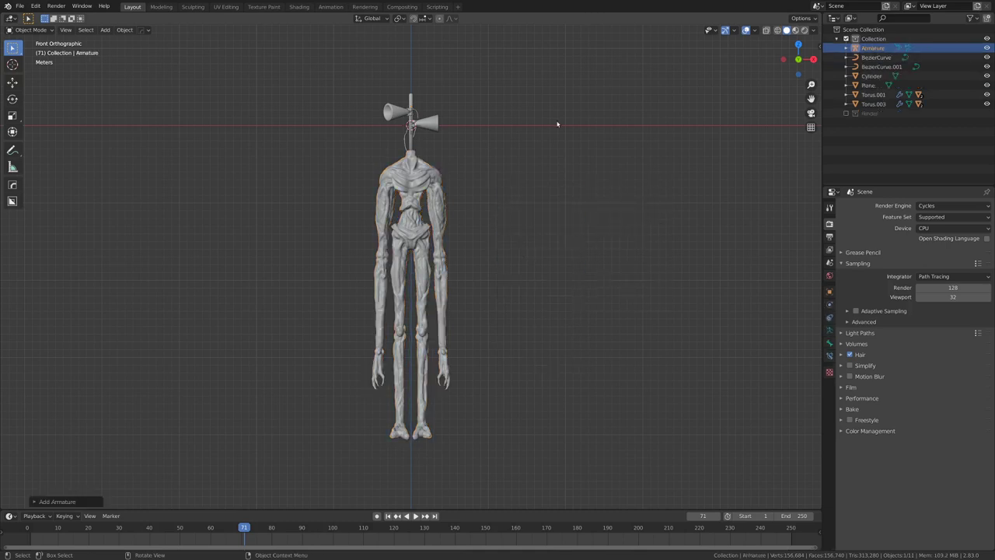
pyautogui.press('z')
pyautogui.click(556, 179)
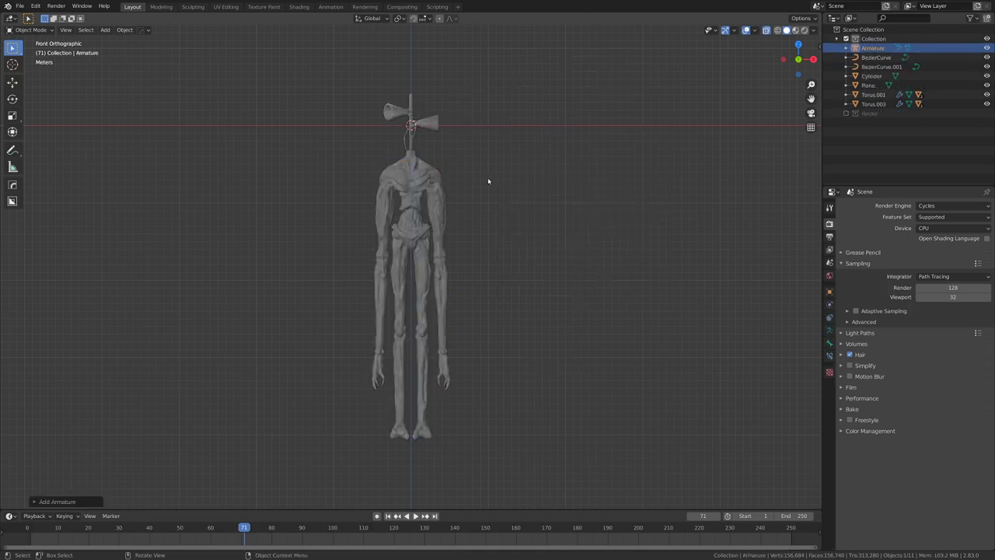
# Move the armature down along the Z axis by about 13 m to the creature's lower waist.
pyautogui.scroll(3, 486, 181)
pyautogui.keyDown('shift'); pyautogui.moveTo(455, 130); pyautogui.dragTo(440, 290, button='middle'); pyautogui.keyUp('shift')
pyautogui.scroll(3, 440, 291)
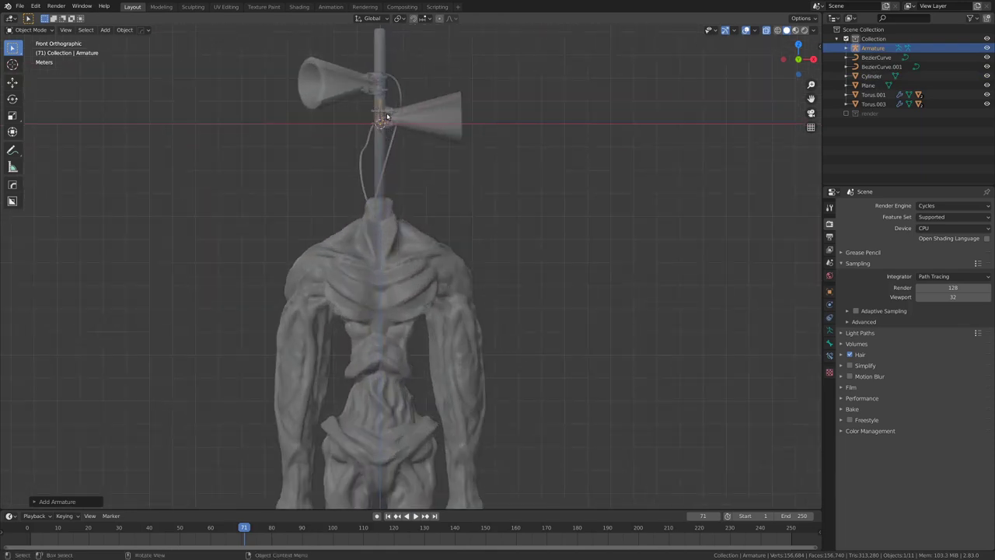
pyautogui.scroll(-3, 388, 117)
pyautogui.press('g')
pyautogui.press('z')
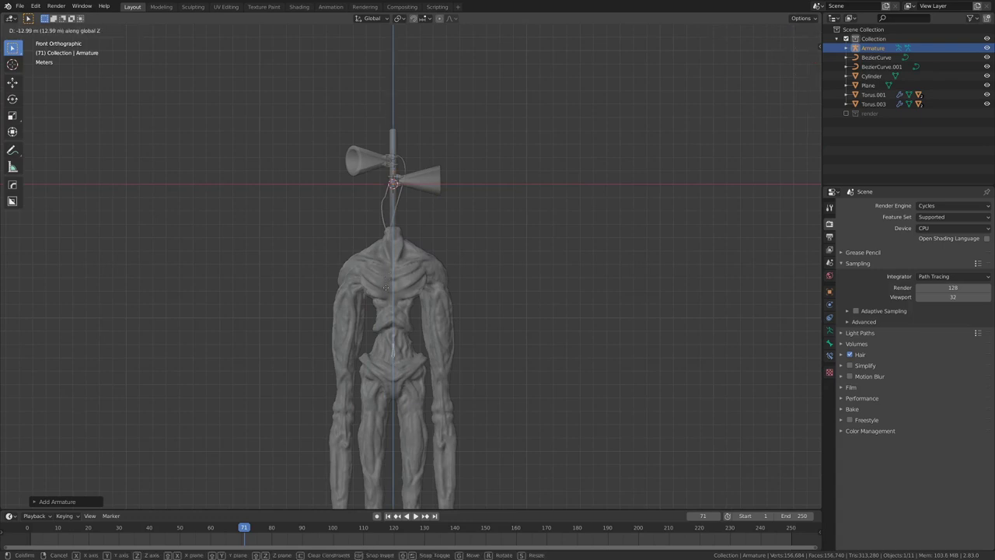
pyautogui.click(386, 288)
# In the right side view, shift the armature along Y by about -0.4 m to centre it inside the waist.
pyautogui.moveTo(385, 287); pyautogui.dragTo(420, 275, button='middle')
pyautogui.scroll(4, 420, 275)
pyautogui.keyDown('shift'); pyautogui.moveTo(420, 274); pyautogui.dragTo(449, 188, button='middle'); pyautogui.keyUp('shift')
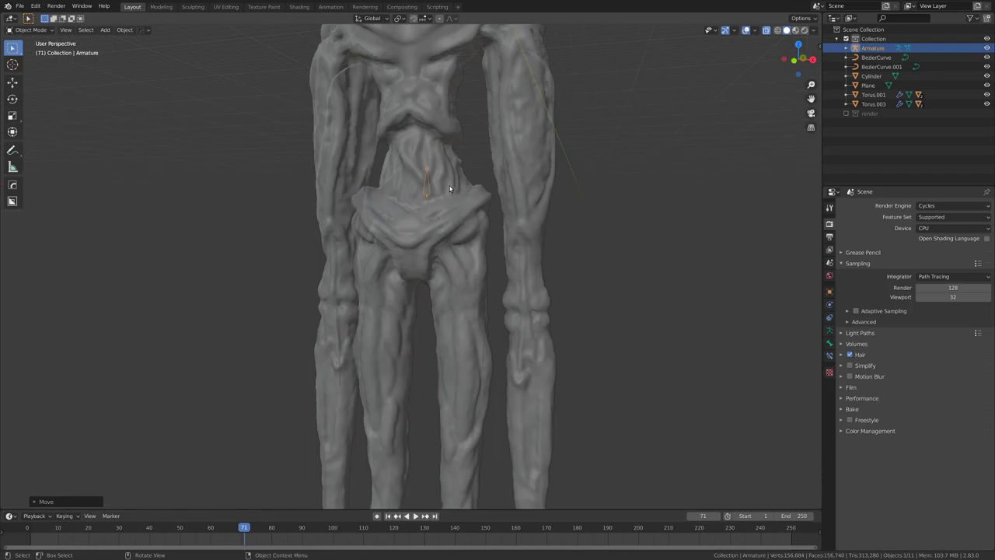
pyautogui.press('KP_3')
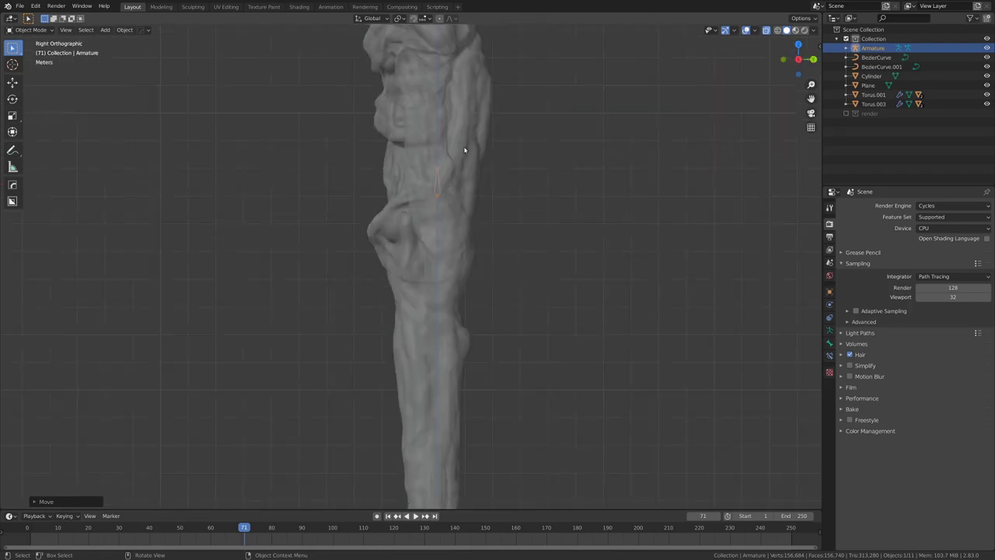
pyautogui.scroll(3, 451, 165)
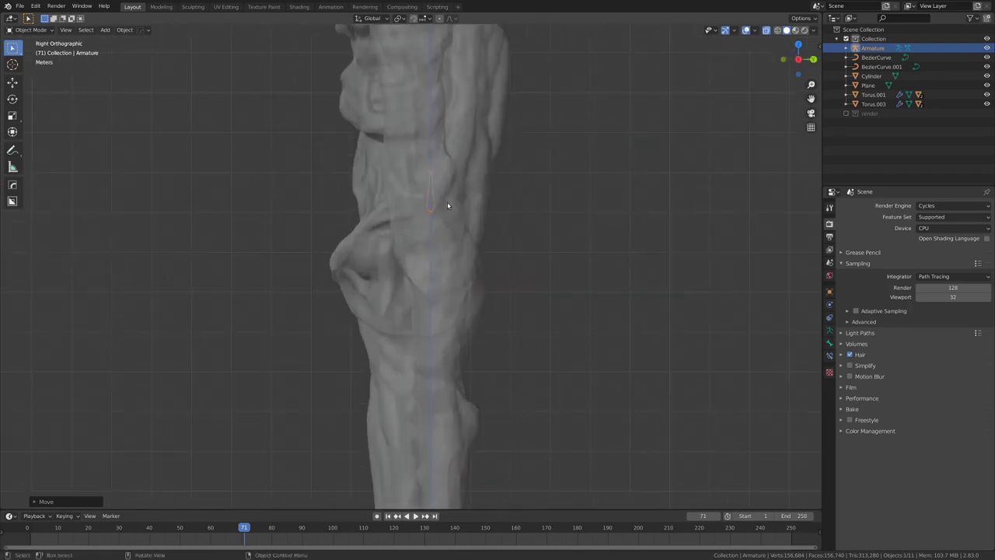
pyautogui.press('g')
pyautogui.press('y')
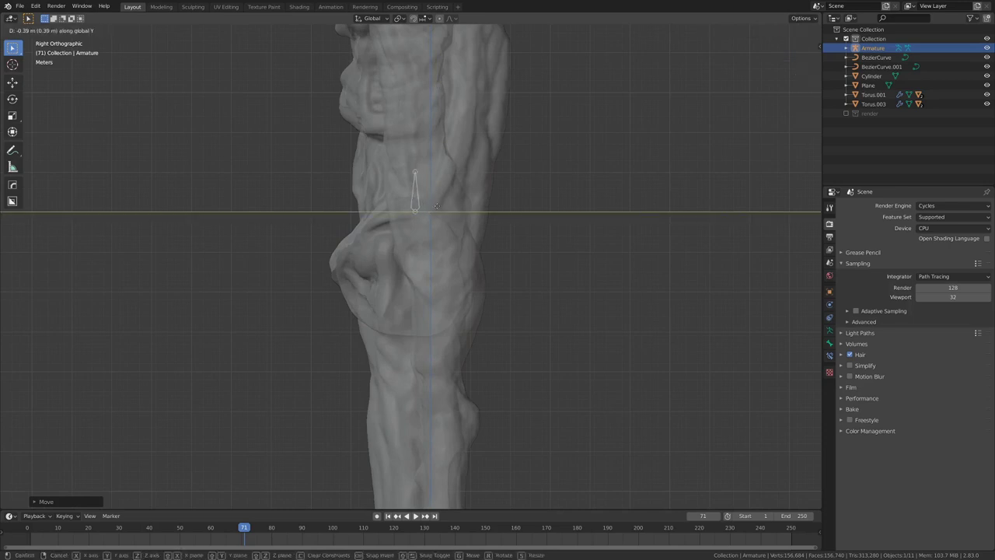
pyautogui.click(435, 200)
# Enter Edit Mode on the armature and raise the bone's tip about 1.34 m along Z to the base of the ribs.
pyautogui.keyDown('shift'); pyautogui.moveTo(429, 176); pyautogui.dragTo(431, 292, button='middle'); pyautogui.keyUp('shift')
pyautogui.press('KP_1')
pyautogui.scroll(1, 405, 284)
pyautogui.scroll(-5, 380, 344)
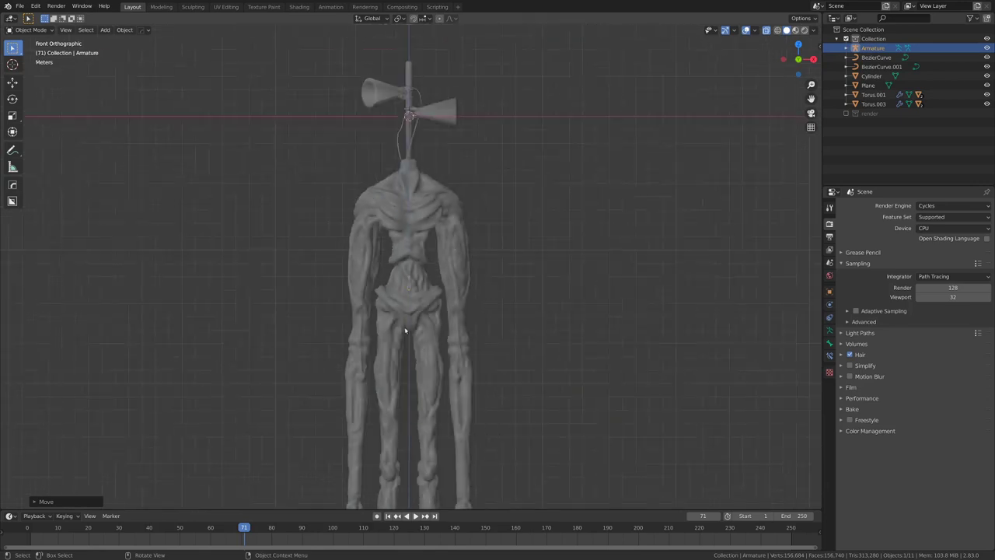
pyautogui.scroll(4, 404, 311)
pyautogui.scroll(-6, 516, 151)
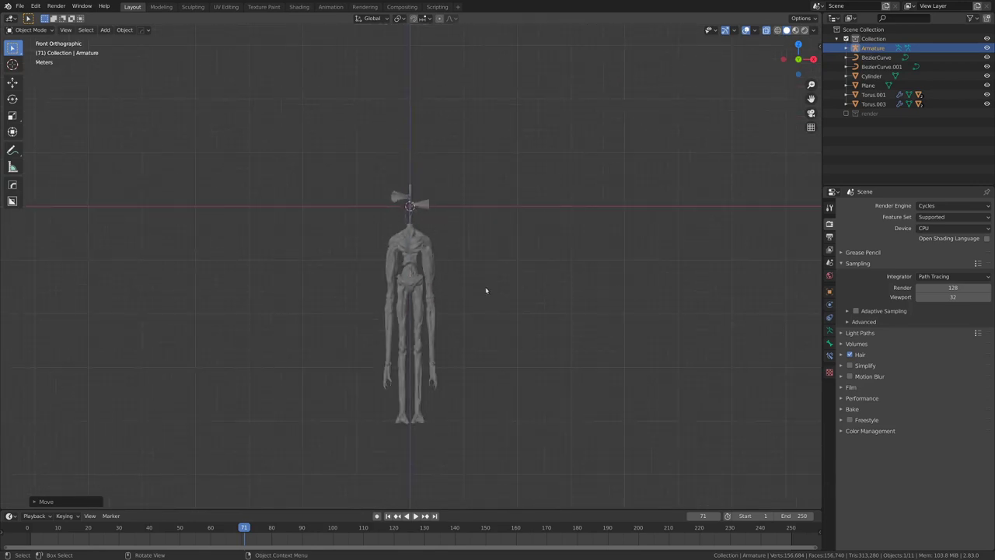
pyautogui.scroll(8, 413, 284)
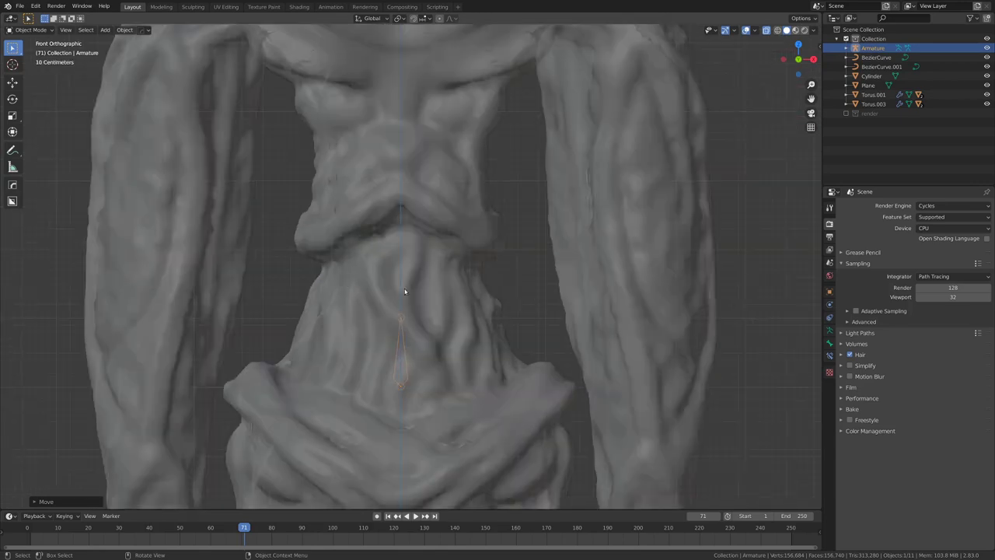
pyautogui.hotkey('ctrl', 'Tab')
pyautogui.click(481, 289)
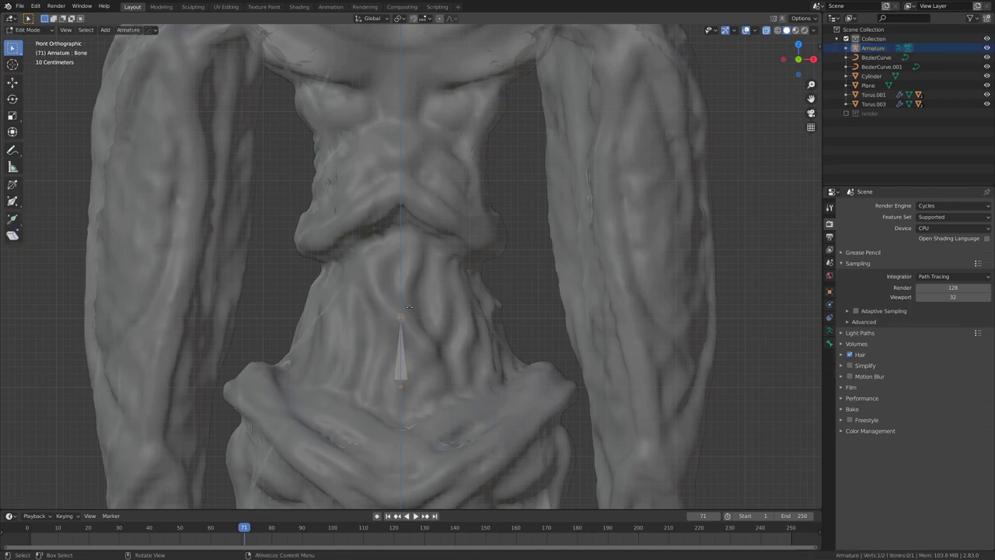
pyautogui.press('g')
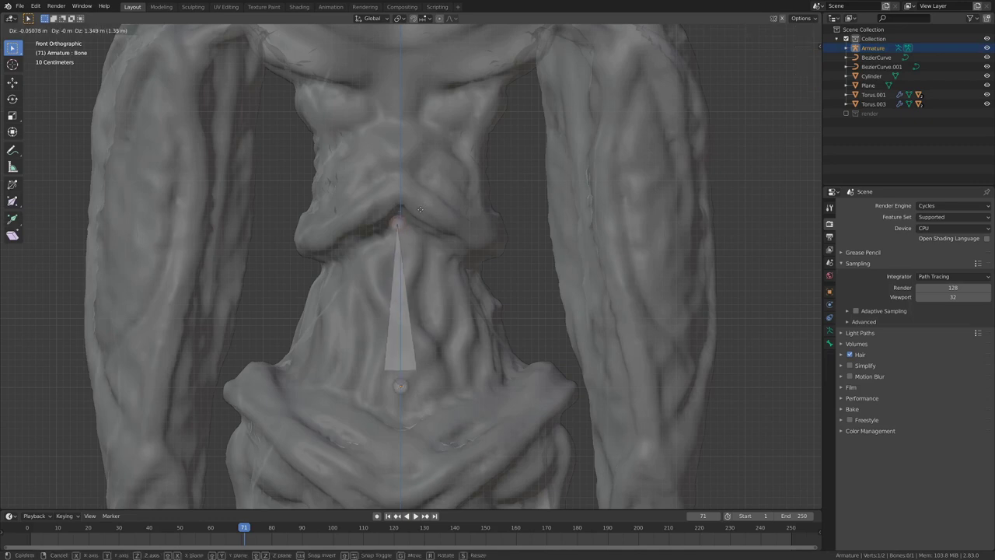
pyautogui.press('z')
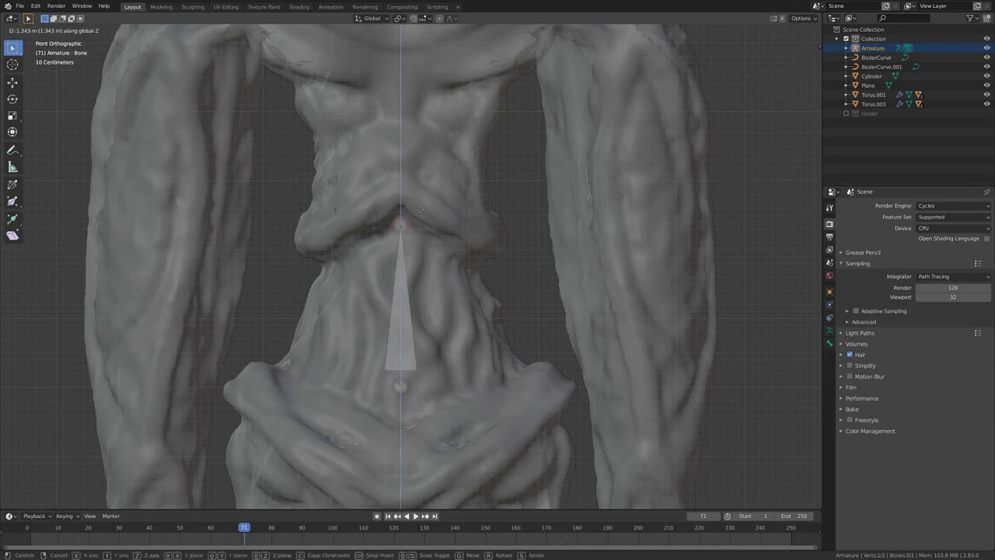
pyautogui.click(420, 209)
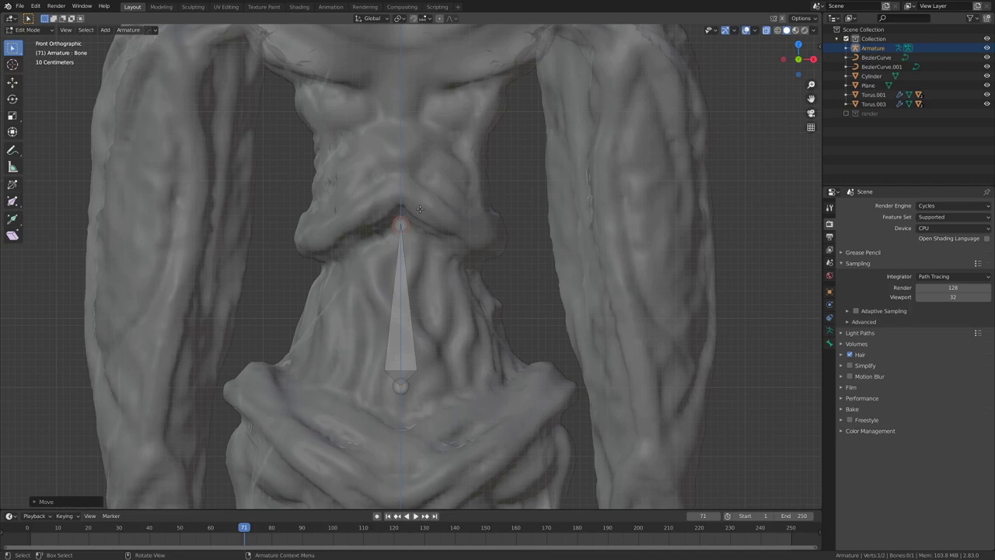
# In the right side view, shift the bone's tip slightly along Y toward the creature's front.
pyautogui.press('KP_3')
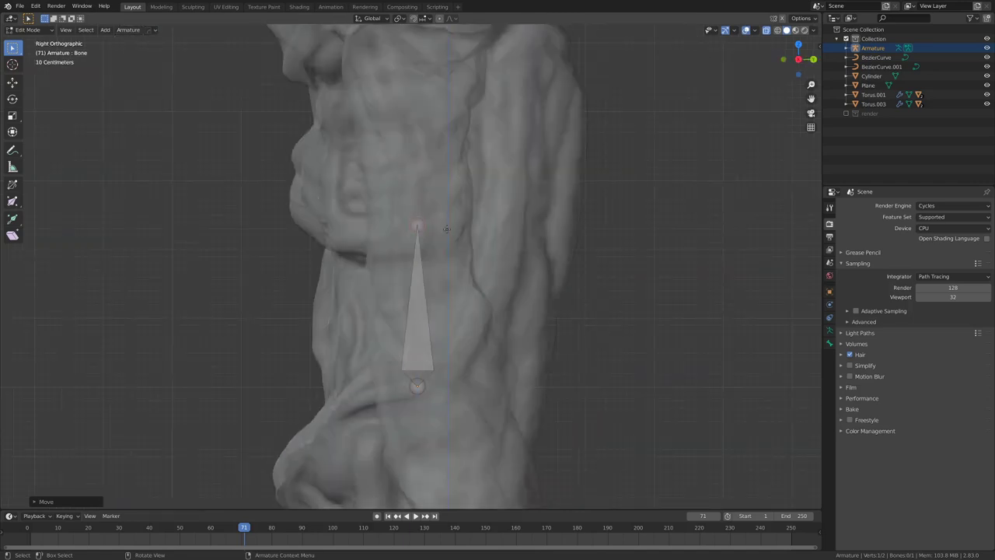
pyautogui.press('g')
pyautogui.press('y')
pyautogui.click(424, 232)
# Extrude two more spine bones straight up along Z, about 2 m and 2.5 m long, reaching the upper chest.
pyautogui.scroll(-5, 424, 232)
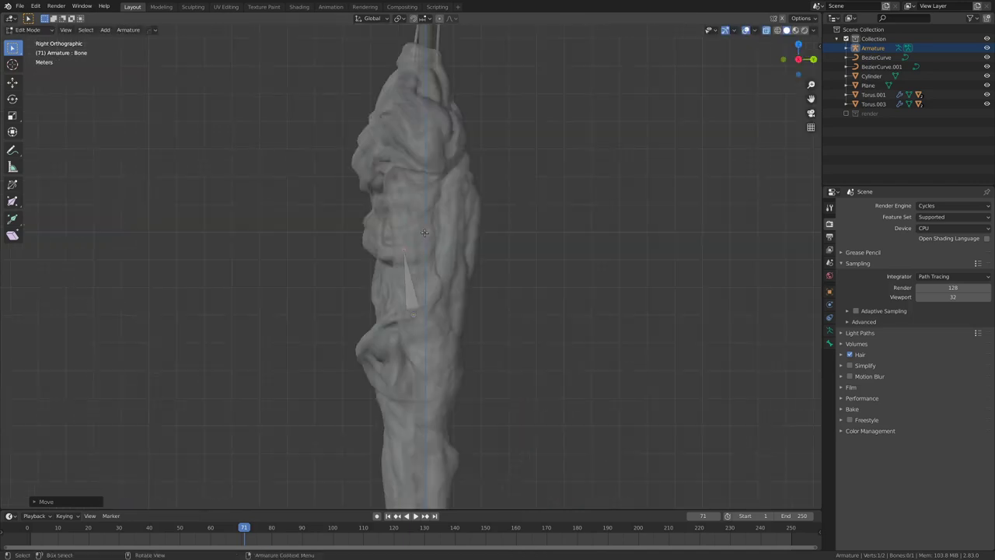
pyautogui.press('KP_1')
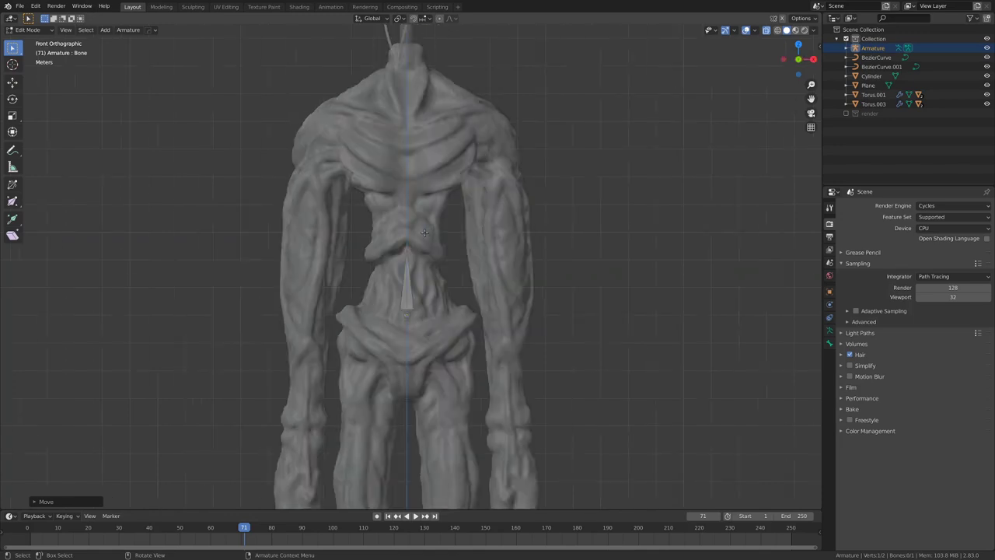
pyautogui.press('e')
pyautogui.press('z')
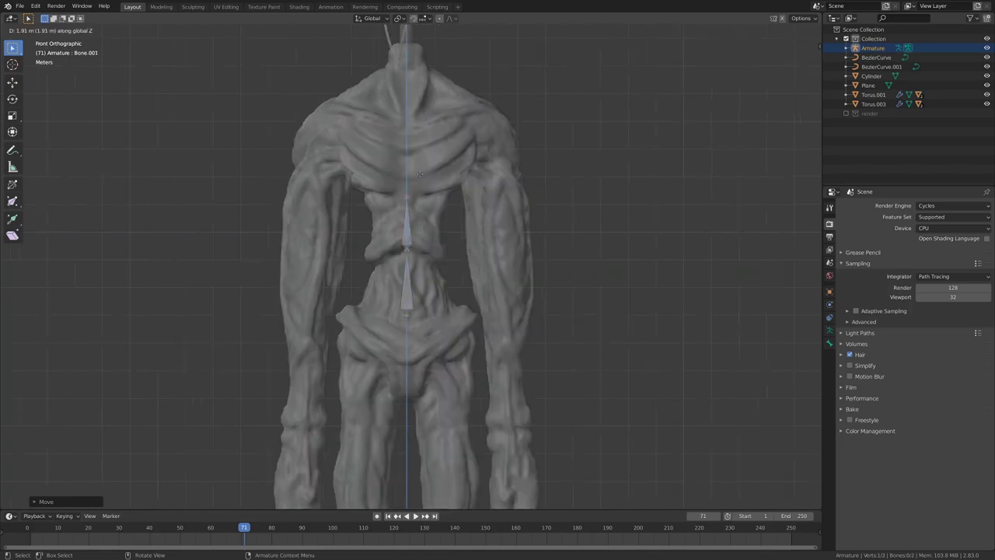
pyautogui.rightClick(419, 171)
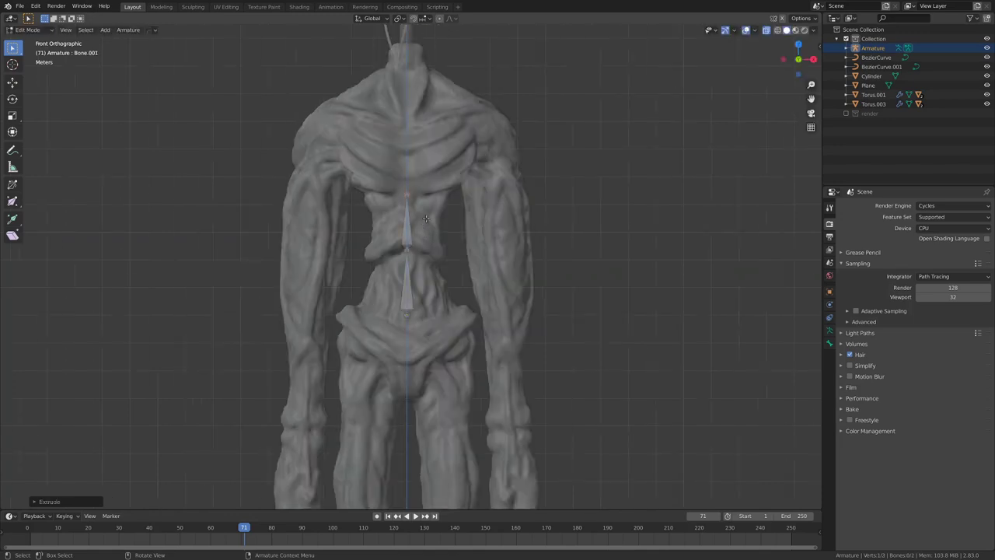
pyautogui.press('e')
pyautogui.press('z')
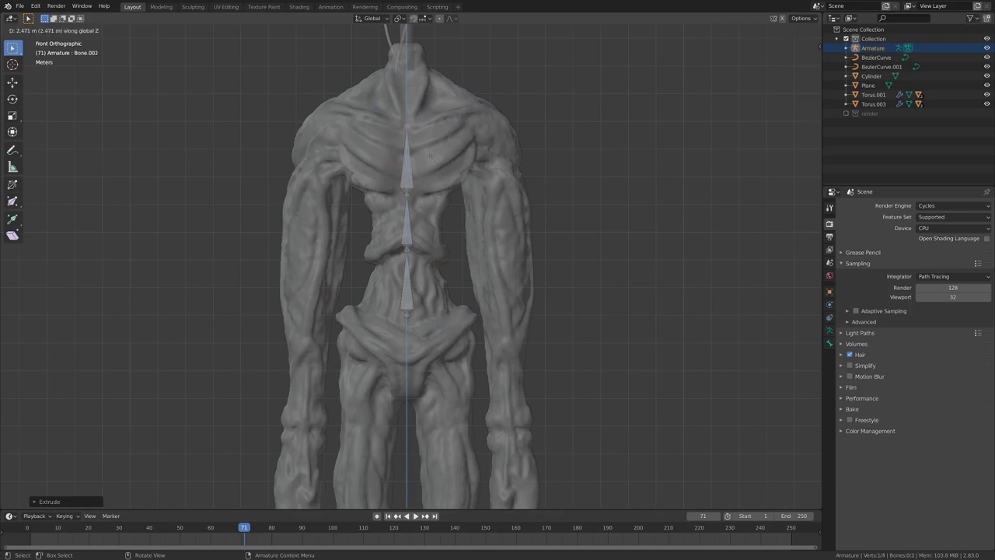
pyautogui.click(408, 127)
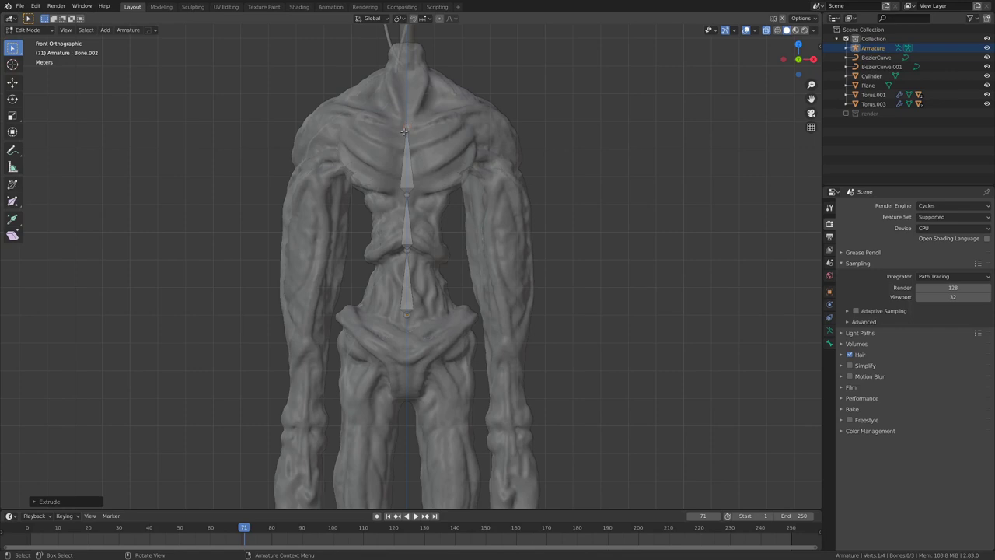
# In the right side view, move the joint between the upper two spine bones slightly along Y toward the creature's front.
pyautogui.press('KP_3')
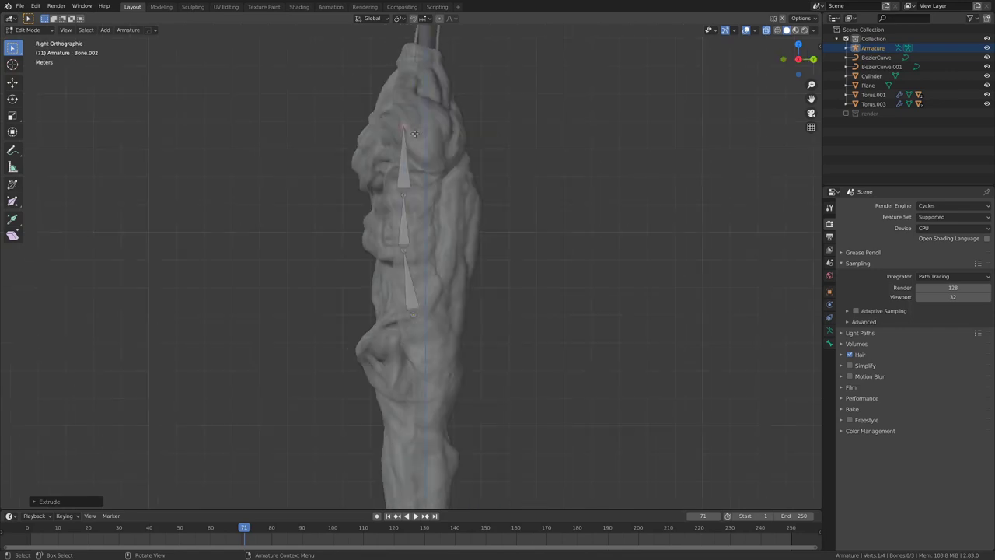
pyautogui.keyDown('shift'); pyautogui.moveTo(392, 103); pyautogui.dragTo(394, 177, button='middle'); pyautogui.keyUp('shift')
pyautogui.scroll(1, 394, 176)
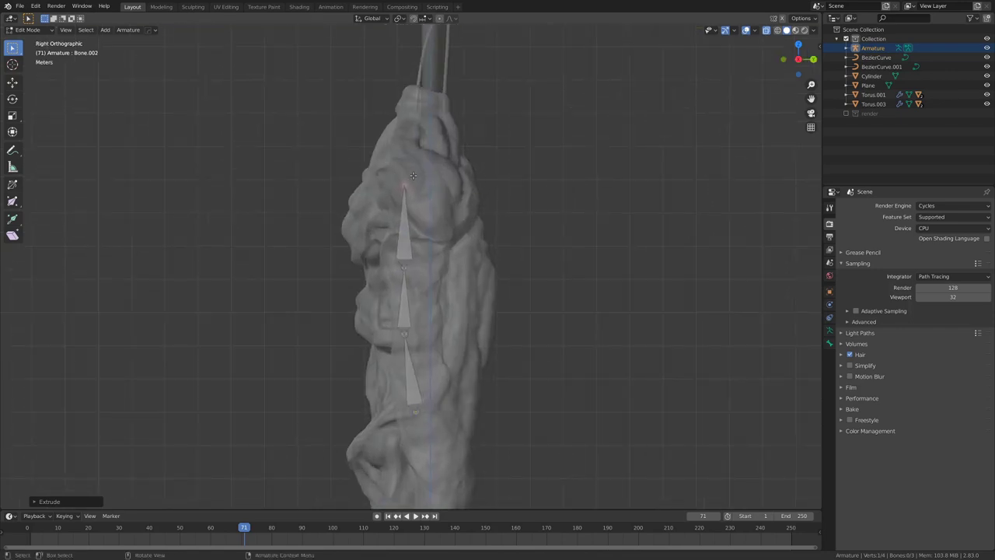
pyautogui.click(414, 266)
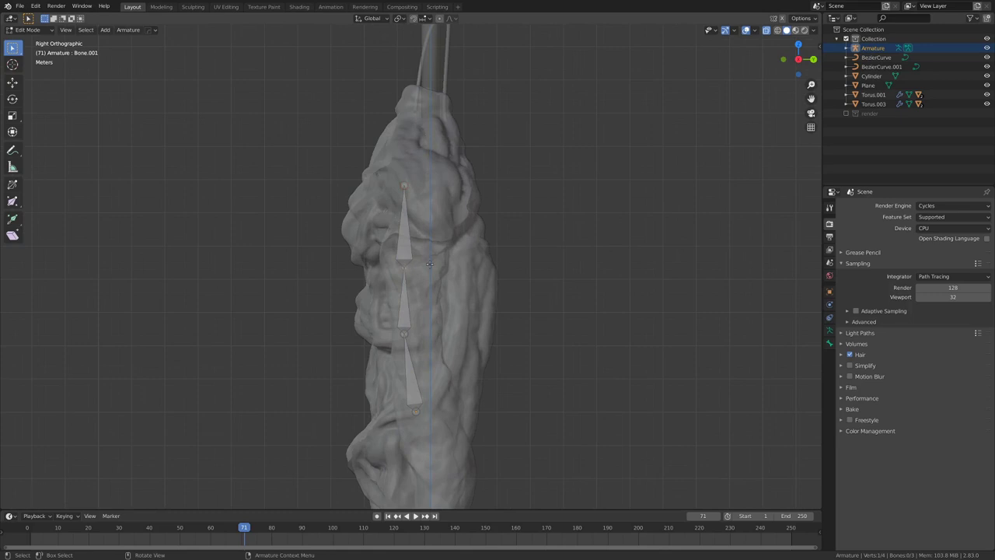
pyautogui.press('g')
pyautogui.click(412, 217)
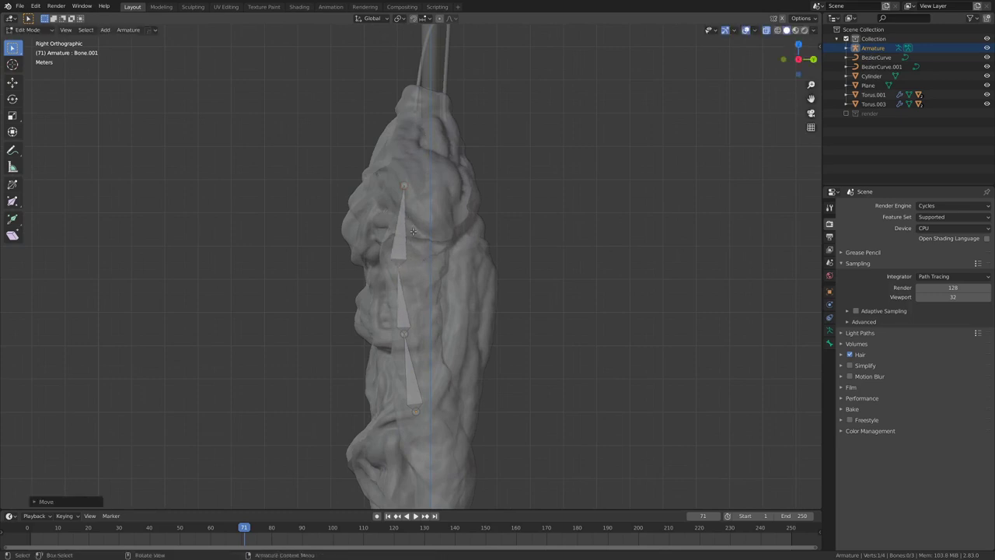
# Select the uppermost spine bone's tip and examine the bones' placement inside the body from the front, side and top views.
pyautogui.click(408, 181)
pyautogui.moveTo(407, 182); pyautogui.dragTo(490, 188, button='middle')
pyautogui.press('KP_1')
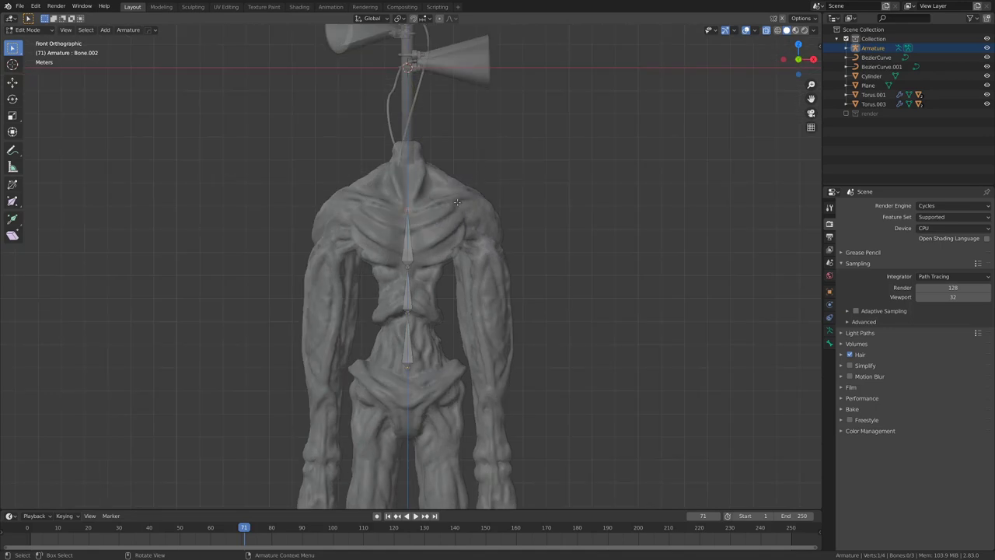
pyautogui.press('KP_3')
pyautogui.press('KP_1')
pyautogui.press('KP_3')
pyautogui.press('KP_1')
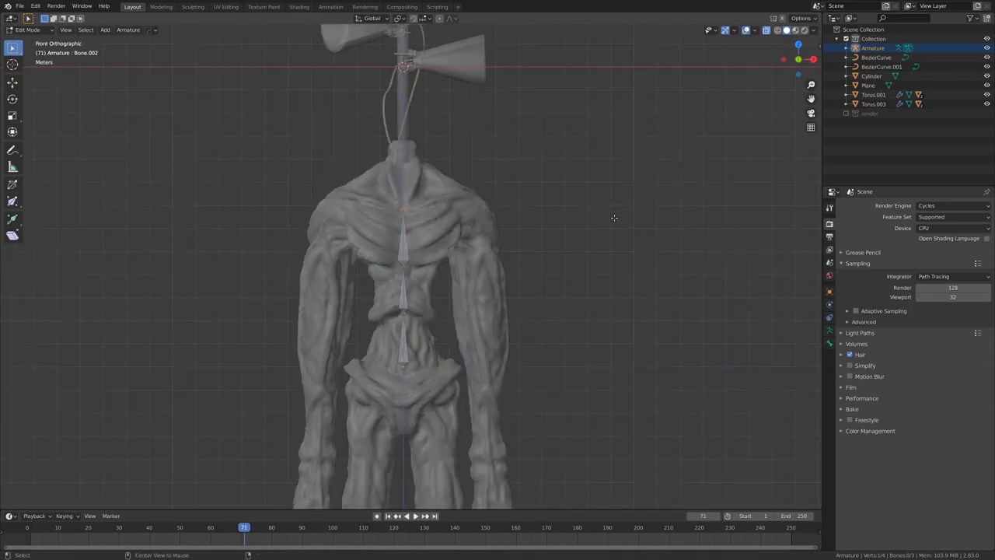
pyautogui.keyDown('alt'); pyautogui.moveTo(614, 218); pyautogui.dragTo(437, 243, button='middle'); pyautogui.keyUp('alt')
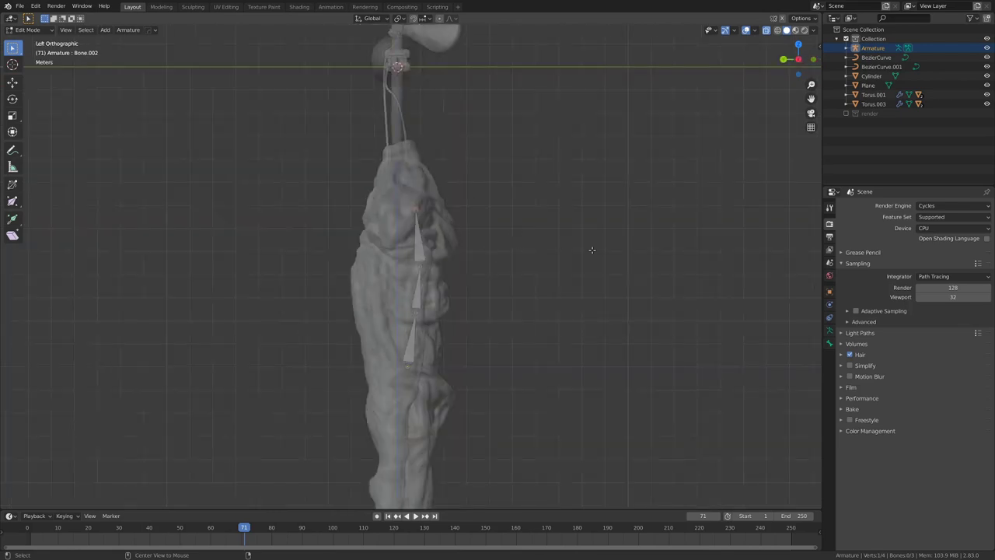
pyautogui.keyDown('alt'); pyautogui.moveTo(606, 233); pyautogui.dragTo(477, 248, button='middle'); pyautogui.keyUp('alt')
pyautogui.keyDown('alt'); pyautogui.moveTo(649, 239); pyautogui.dragTo(536, 251, button='middle'); pyautogui.keyUp('alt')
pyautogui.keyDown('alt'); pyautogui.moveTo(525, 197); pyautogui.dragTo(539, 283, button='middle'); pyautogui.keyUp('alt')
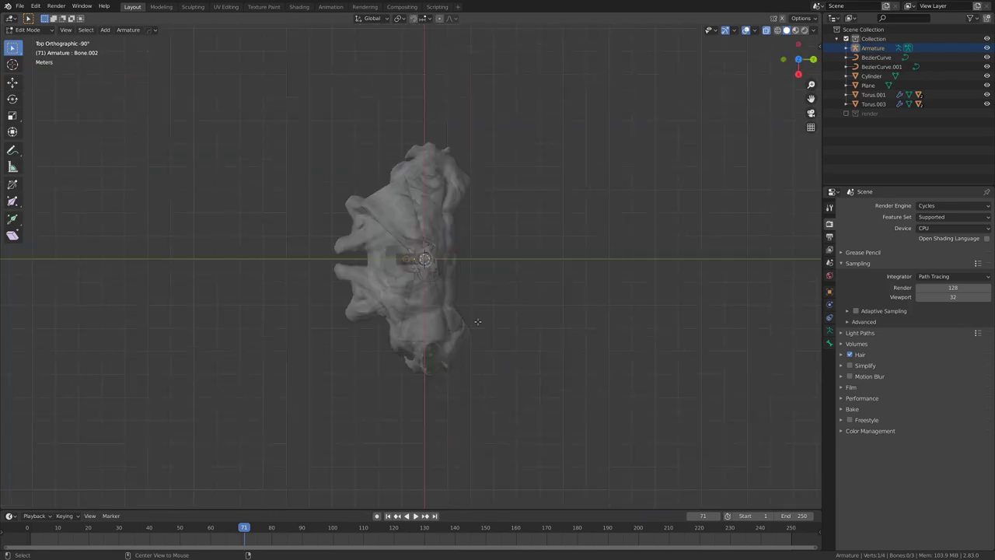
pyautogui.press('KP_3')
pyautogui.press('KP_1')
pyautogui.press('KP_7')
pyautogui.press('KP_1')
pyautogui.press('KP_7')
pyautogui.press('KP_1')
pyautogui.press('KP_3')
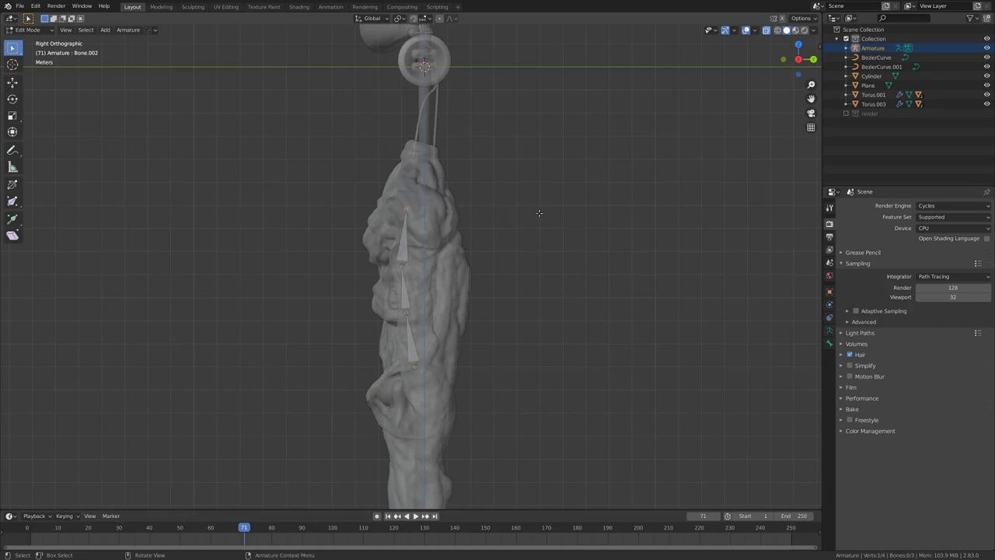
# In the front view, extrude a bone about 2 m straight up along Z from the chest to the base of the neck.
pyautogui.press('KP_1')
pyautogui.scroll(2, 437, 281)
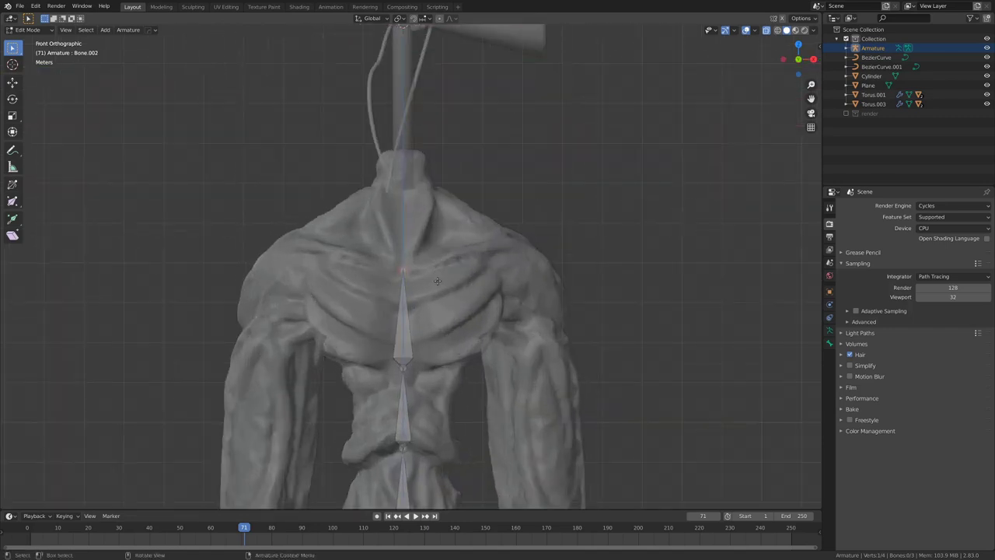
pyautogui.press('e')
pyautogui.press('z')
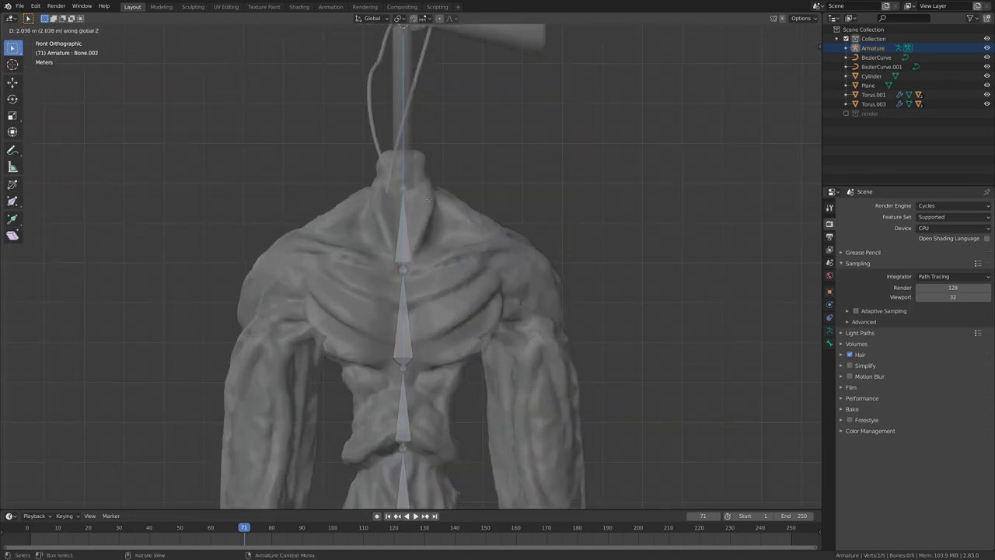
pyautogui.click(427, 196)
# In the right side view, shift the new bone's tip along Y toward the creature's back until it is centred on the pole.
pyautogui.press('KP_3')
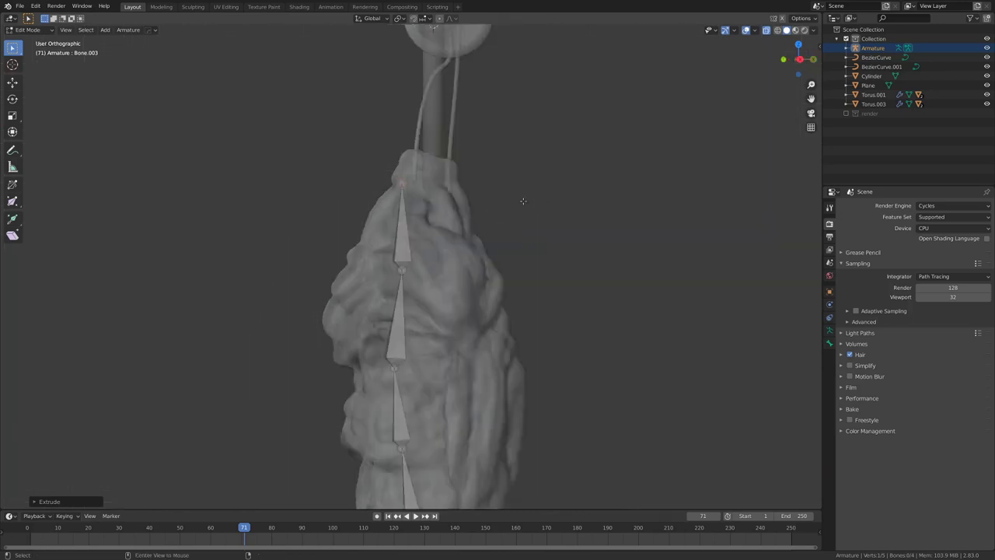
pyautogui.press('g')
pyautogui.press('y')
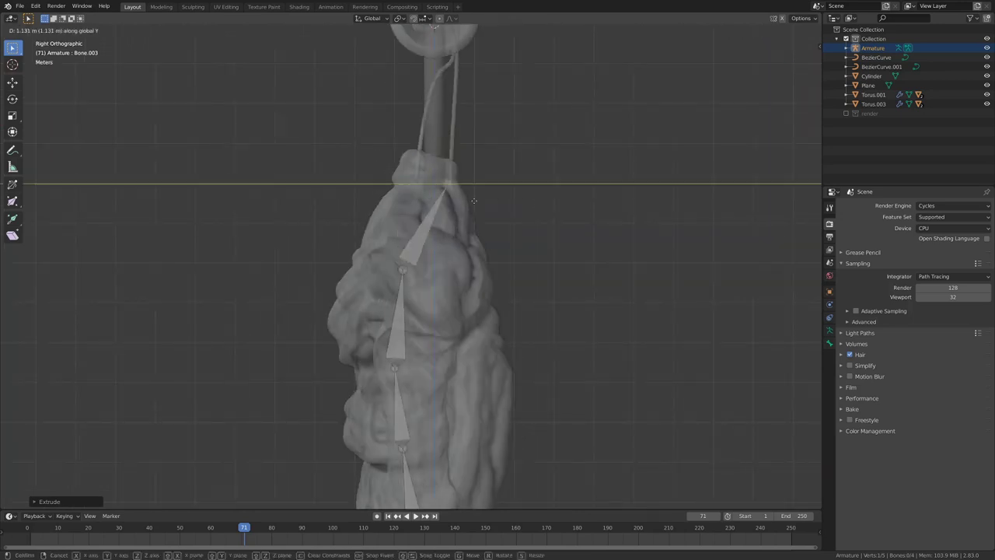
pyautogui.click(458, 200)
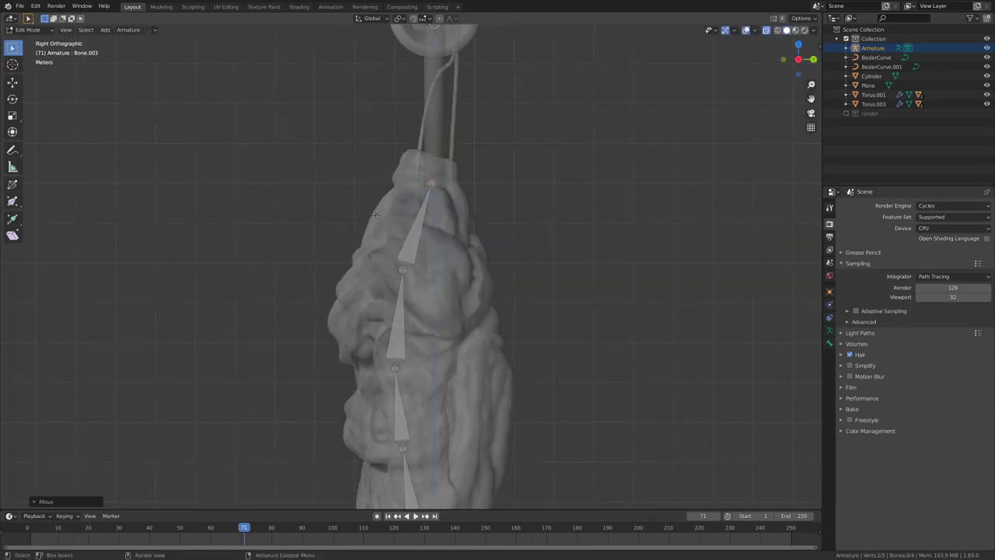
pyautogui.scroll(-3, 440, 176)
pyautogui.keyDown('shift'); pyautogui.moveTo(438, 175); pyautogui.dragTo(433, 221, button='middle'); pyautogui.keyUp('shift')
pyautogui.scroll(1, 432, 222)
pyautogui.scroll(6, 432, 223)
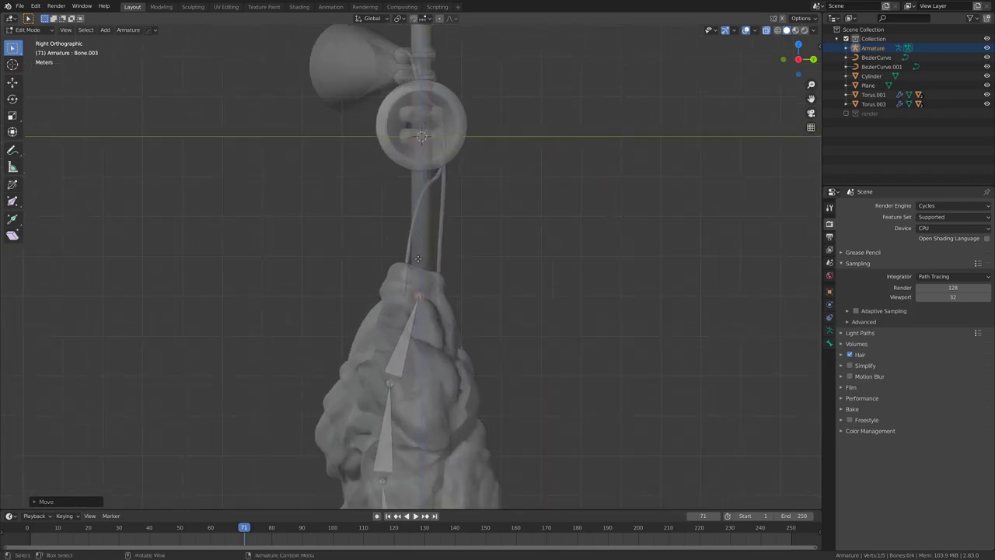
pyautogui.press('g')
pyautogui.press('y')
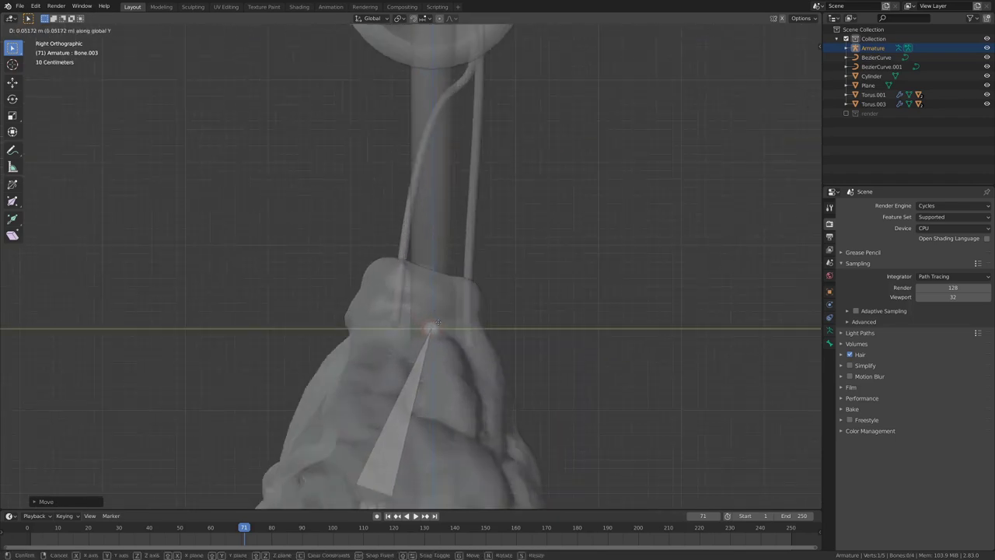
pyautogui.click(436, 319)
# In the front view, extrude a neck bone about 4 m straight up along Z to the lower siren's clamps.
pyautogui.keyDown('shift'); pyautogui.moveTo(455, 217); pyautogui.dragTo(440, 295, button='middle'); pyautogui.keyUp('shift')
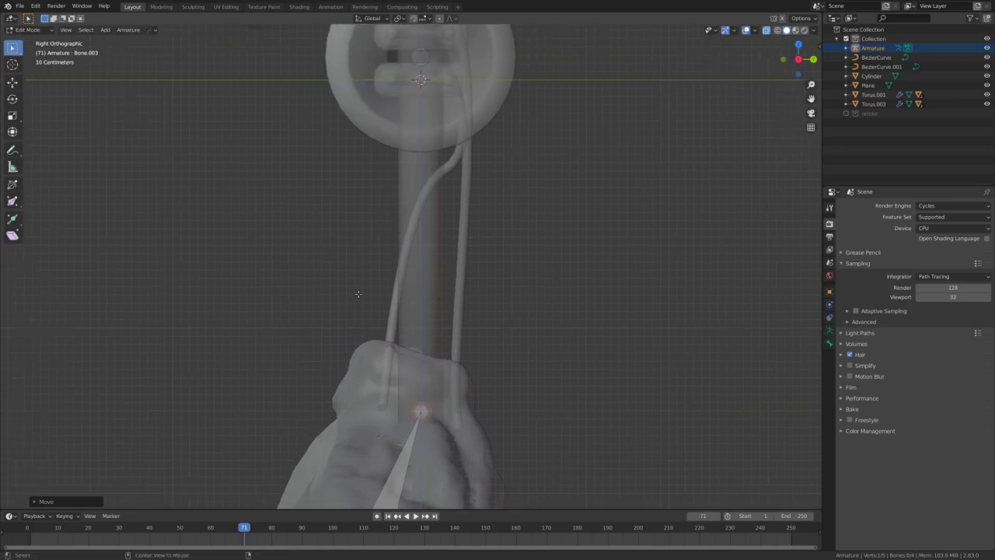
pyautogui.press('KP_1')
pyautogui.keyDown('shift'); pyautogui.scroll(3, 417, 201); pyautogui.keyUp('shift')
pyautogui.keyDown('shift'); pyautogui.scroll(3, 405, 126); pyautogui.keyUp('shift')
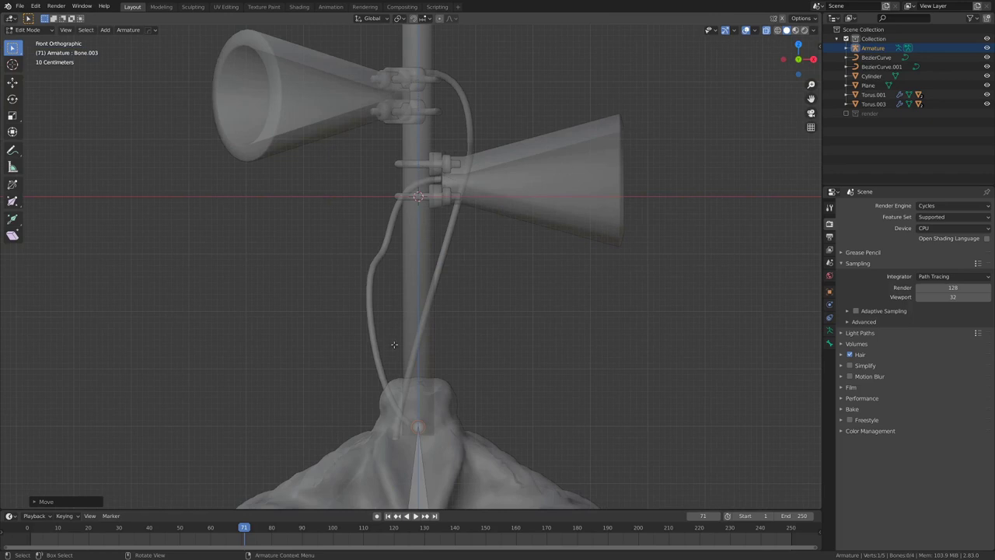
pyautogui.press('e')
pyautogui.press('z')
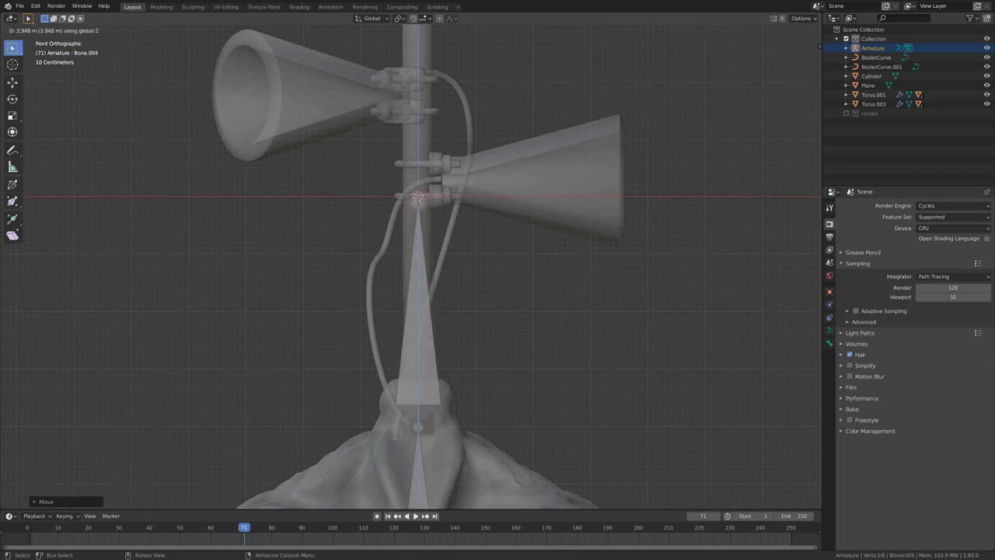
pyautogui.click(409, 108)
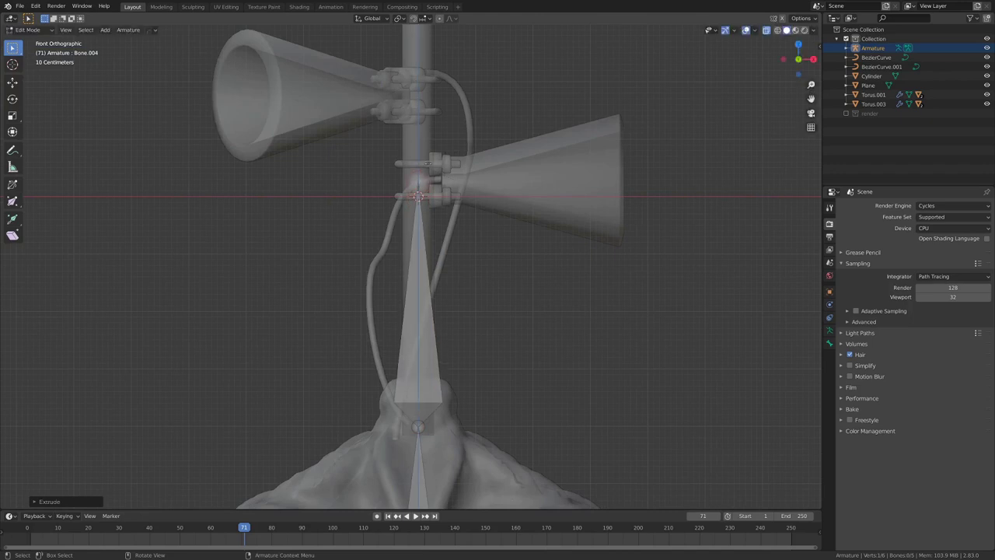
# Extrude two more bones along Z, one about 1.5 m long to the upper siren's clamps and one to the pole's top.
pyautogui.keyDown('shift'); pyautogui.moveTo(463, 173); pyautogui.dragTo(449, 301, button='middle'); pyautogui.keyUp('shift')
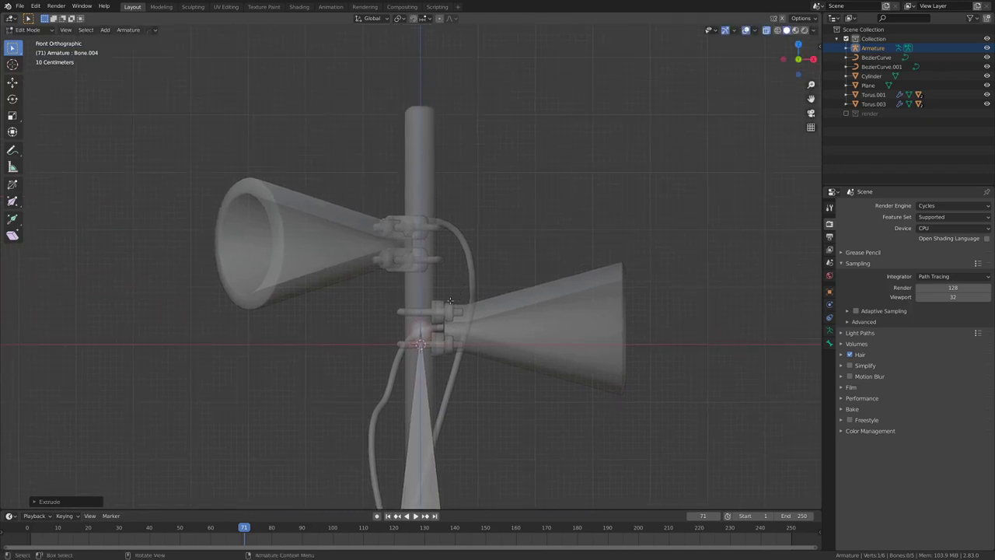
pyautogui.press('e')
pyautogui.press('z')
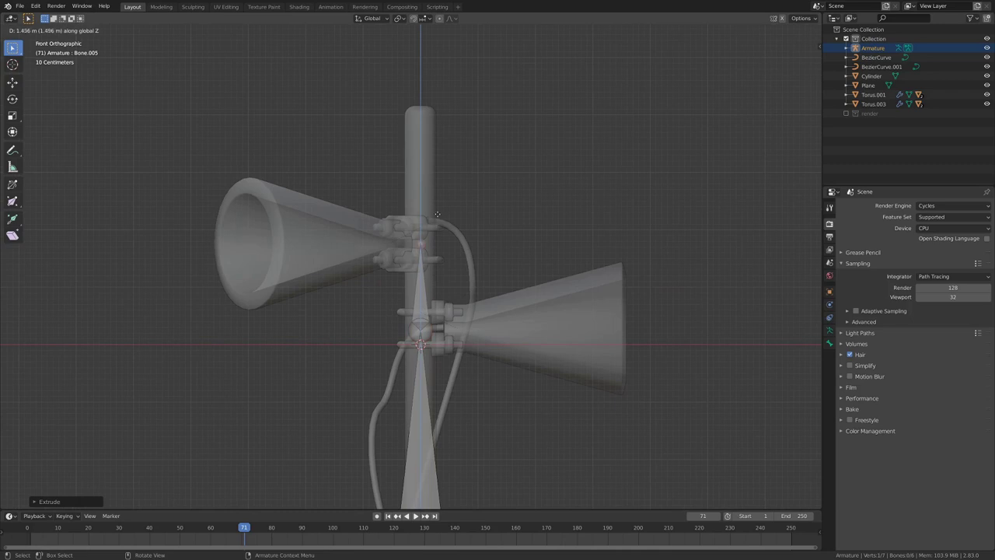
pyautogui.click(436, 215)
pyautogui.press('e')
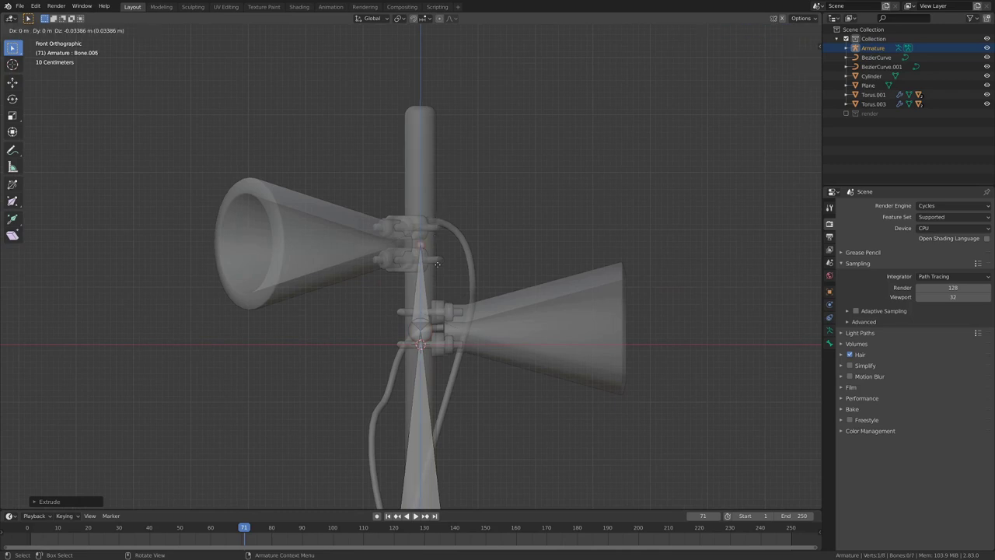
pyautogui.press('z')
pyautogui.click(440, 130)
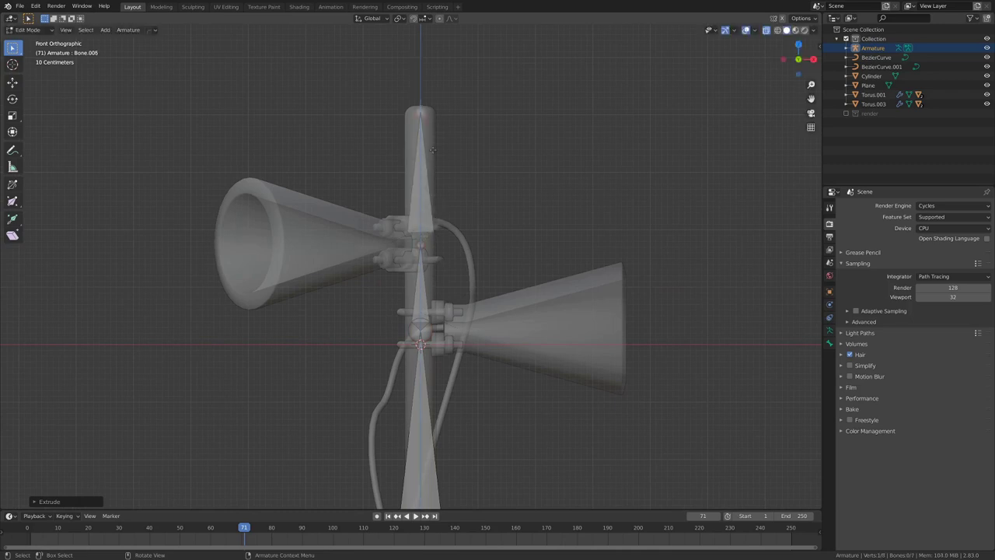
# Extrude a bone along X from the joint at the lower siren's clamps out to that siren's mouth.
pyautogui.click(424, 333)
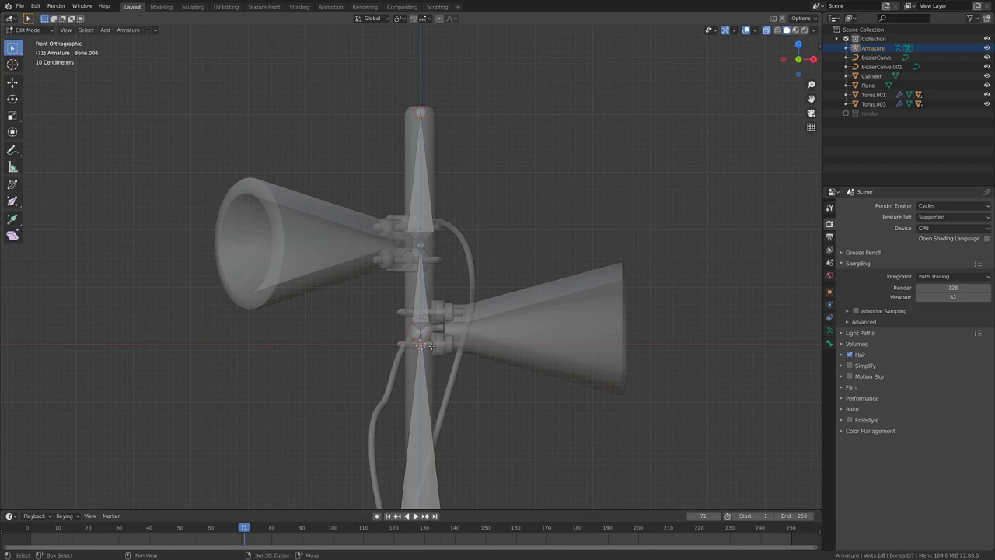
pyautogui.scroll(4, 394, 303)
pyautogui.scroll(-3, 445, 295)
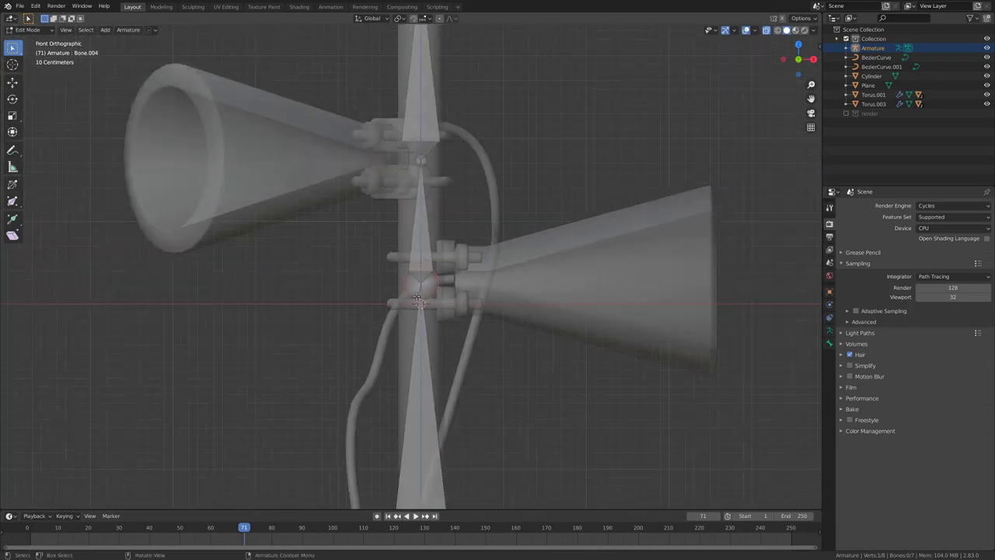
pyautogui.press('e')
pyautogui.press('x')
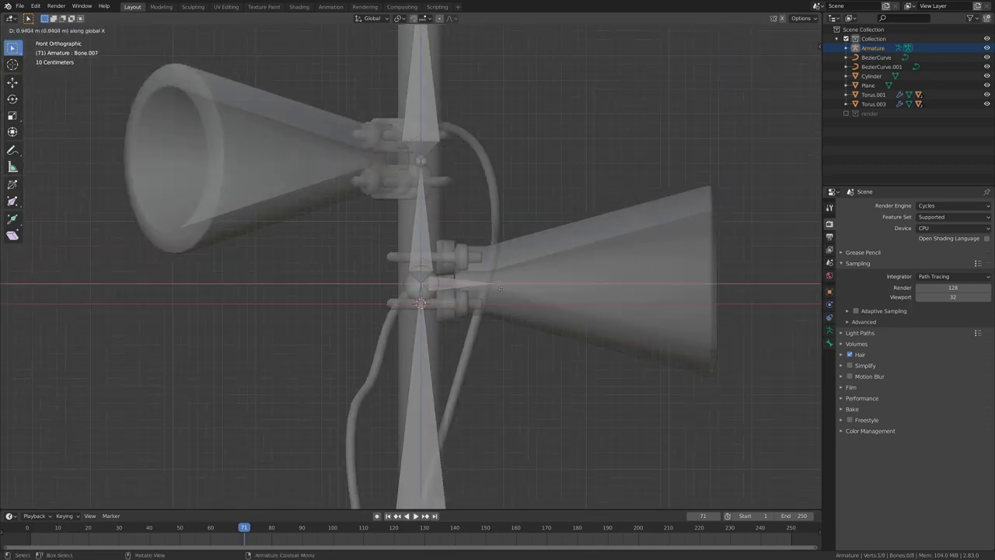
pyautogui.click(712, 271)
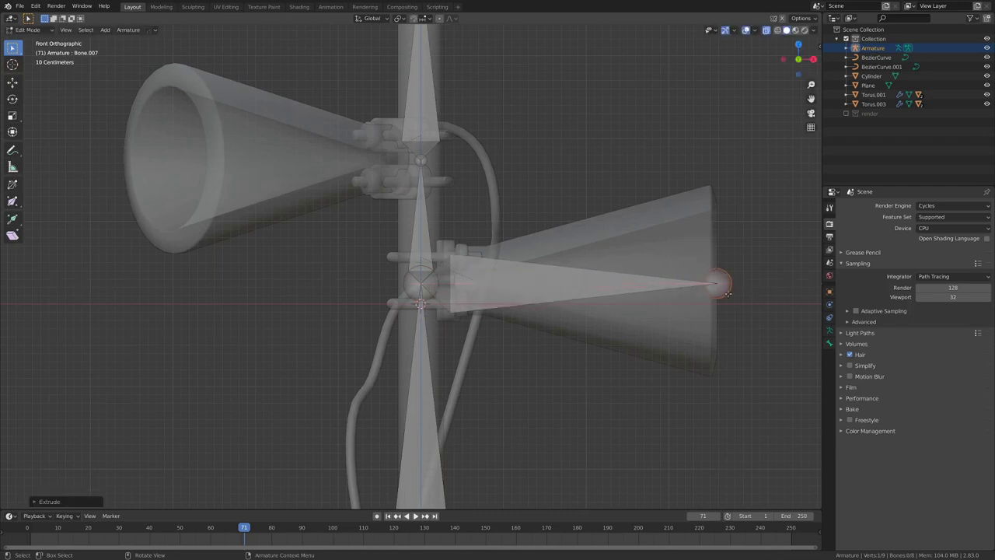
# In the top view with X-ray off, extrude a bone from the joint at the upper siren's clamps out to that siren's mouth.
pyautogui.click(415, 161)
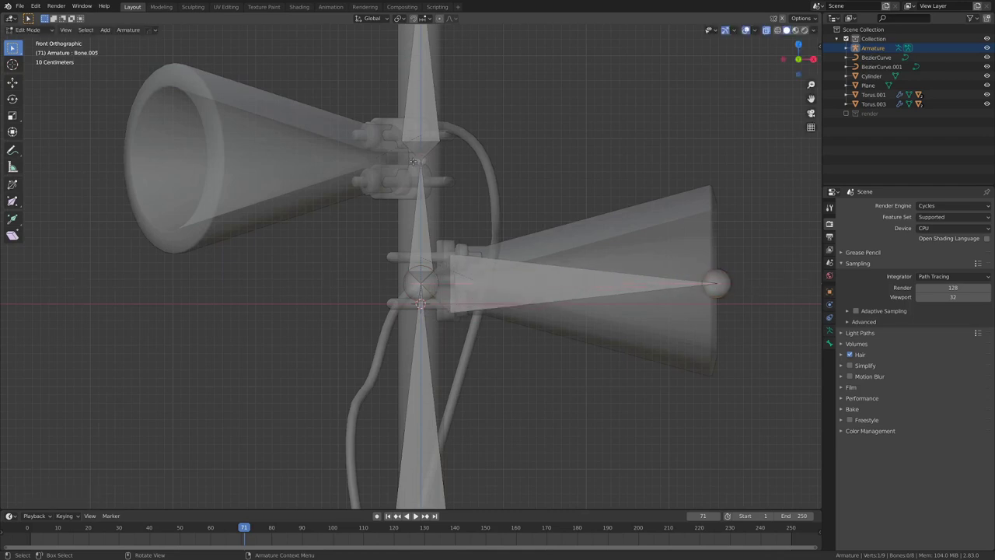
pyautogui.press('KP_7')
pyautogui.hotkey('alt', 'z')
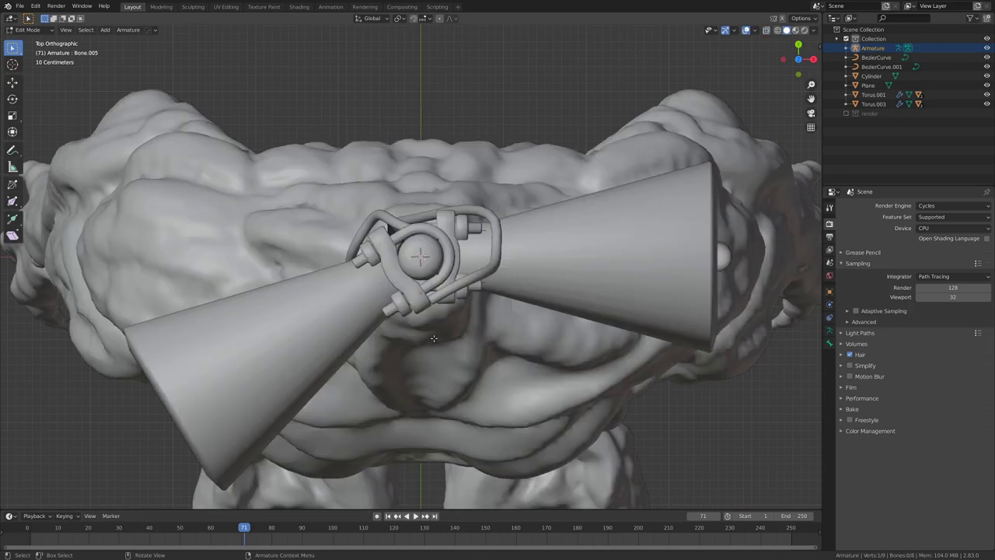
pyautogui.scroll(-1, 420, 265)
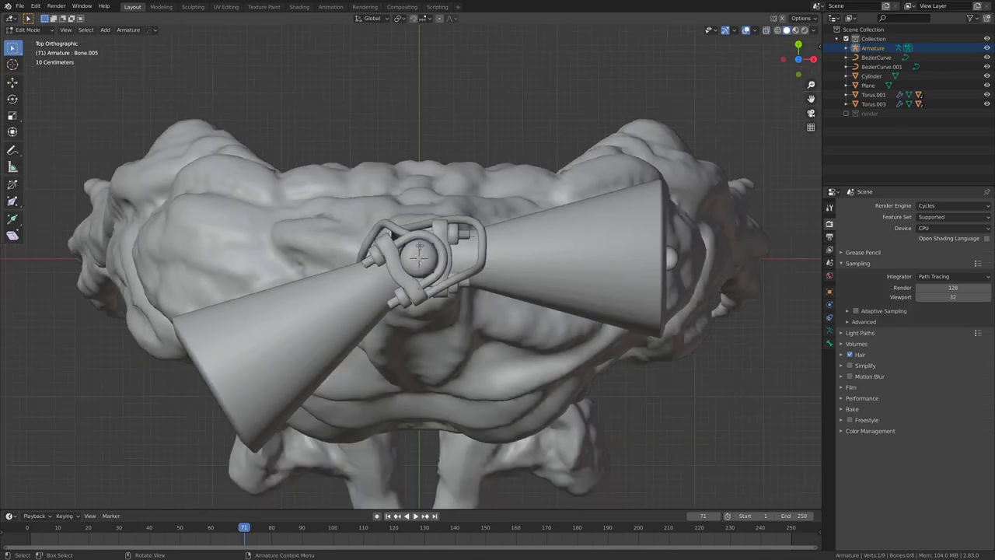
pyautogui.press('e')
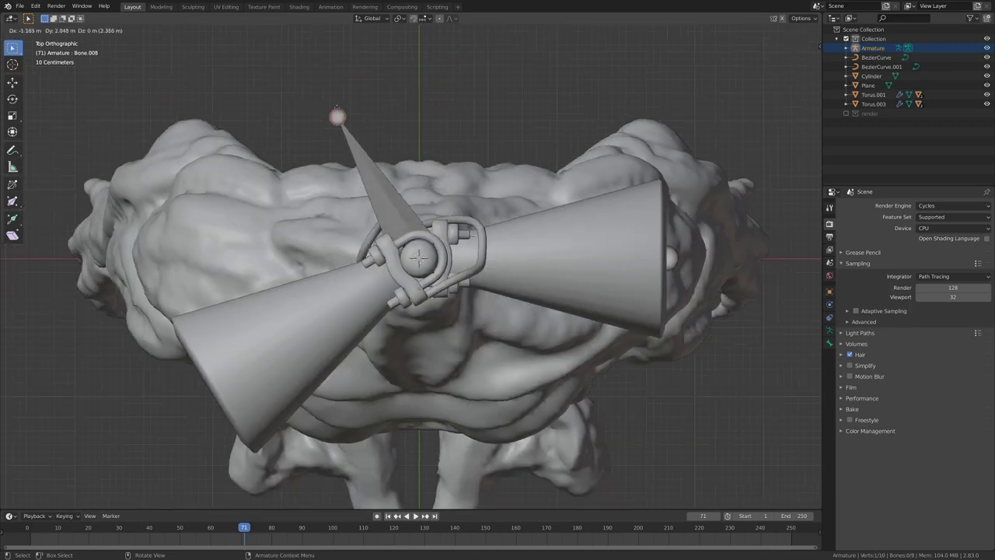
pyautogui.click(241, 411)
pyautogui.moveTo(241, 410); pyautogui.dragTo(366, 259, button='middle')
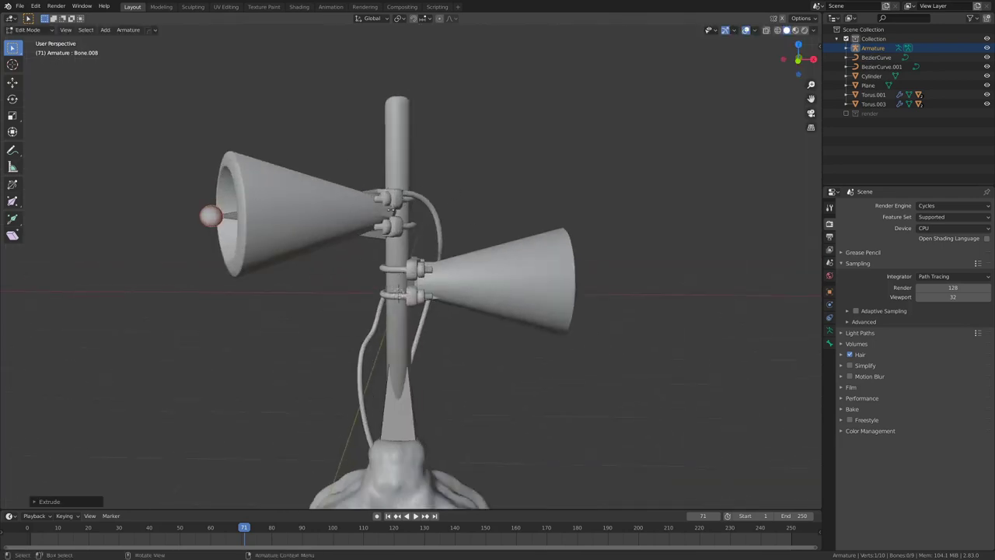
pyautogui.scroll(-5, 376, 239)
pyautogui.scroll(4, 375, 238)
pyautogui.moveTo(376, 239); pyautogui.dragTo(417, 277, button='middle')
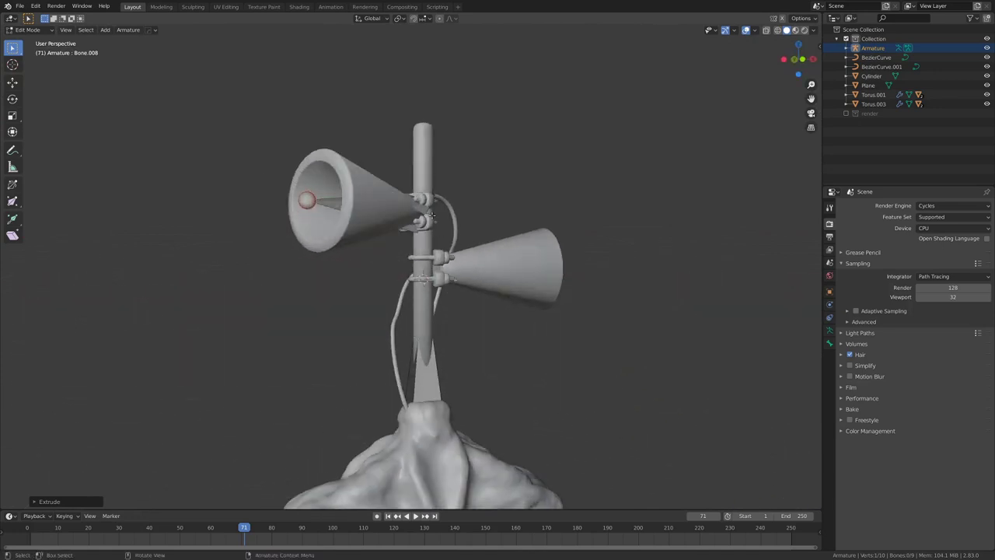
pyautogui.keyDown('shift'); pyautogui.moveTo(433, 216); pyautogui.dragTo(420, 168, button='middle'); pyautogui.keyUp('shift')
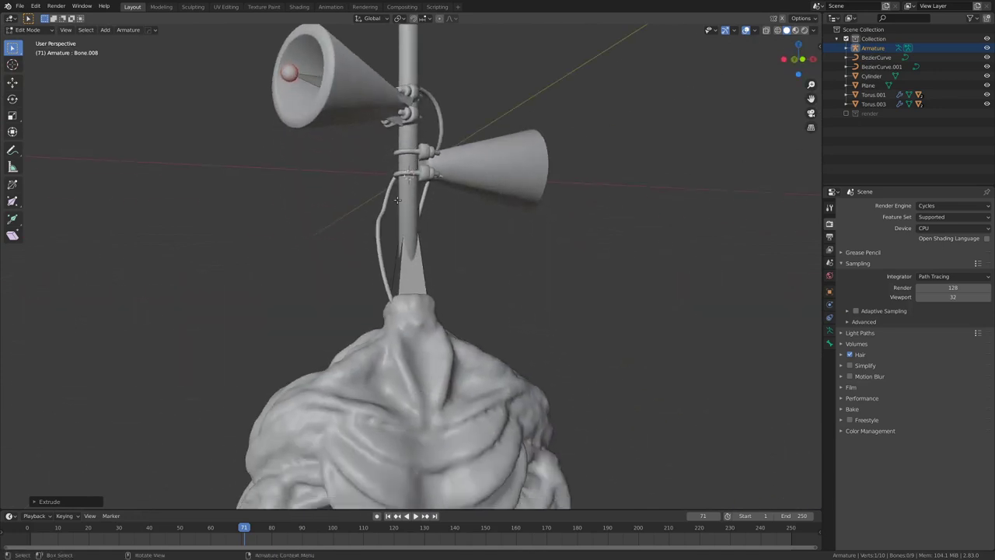
# In the front view with X-ray on, extrude a bone about 2.8 m from the upper chest joint out to the +X shoulder.
pyautogui.press('KP_1')
pyautogui.scroll(-4, 420, 244)
pyautogui.keyDown('shift'); pyautogui.moveTo(420, 244); pyautogui.dragTo(409, 152, button='middle'); pyautogui.keyUp('shift')
pyautogui.scroll(4, 409, 155)
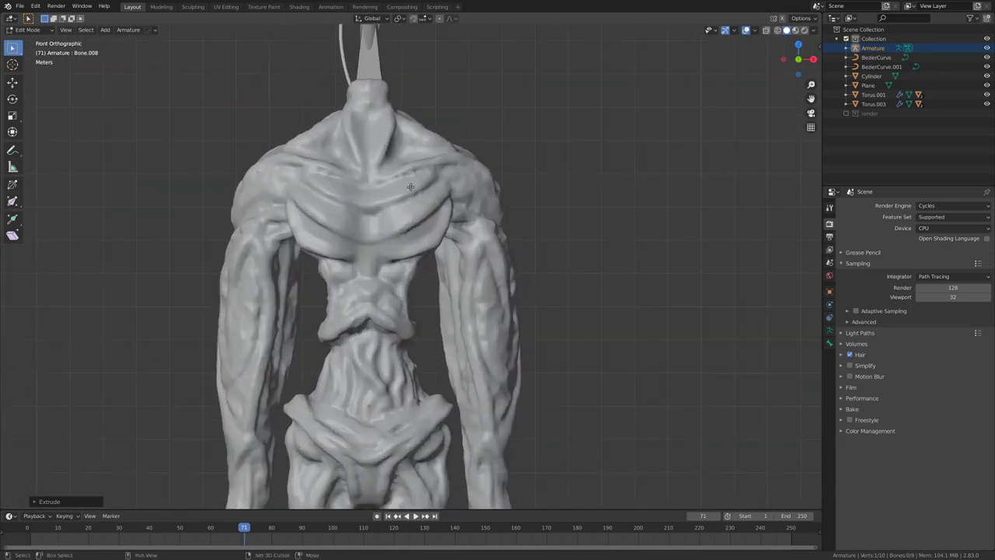
pyautogui.keyDown('shift'); pyautogui.moveTo(412, 187); pyautogui.dragTo(416, 231, button='middle'); pyautogui.keyUp('shift')
pyautogui.hotkey('alt', 'z')
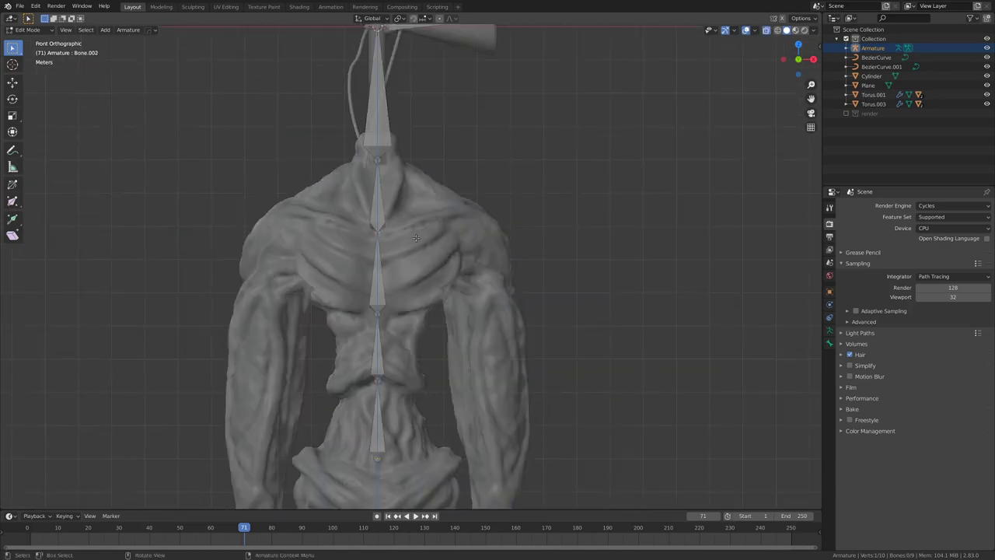
pyautogui.scroll(2, 382, 237)
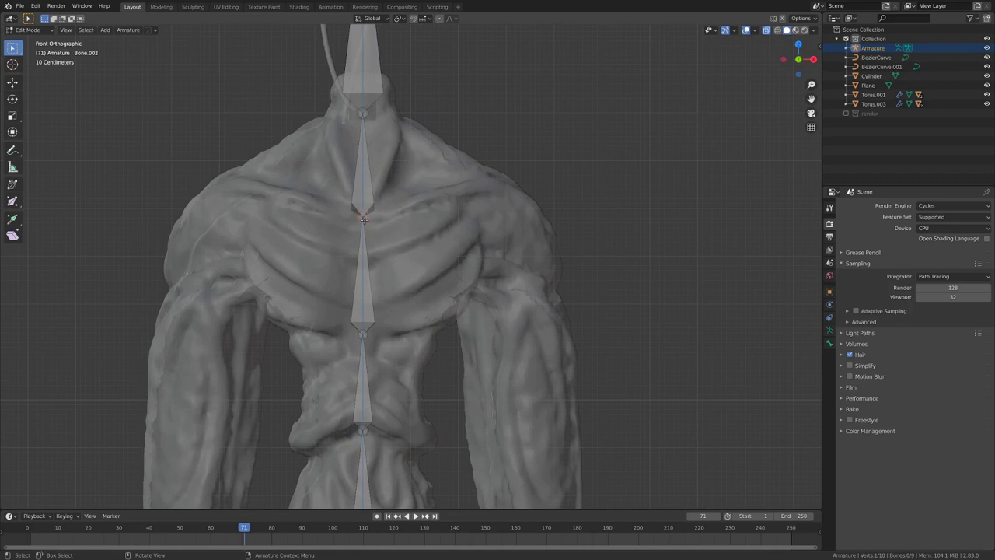
pyautogui.press('e')
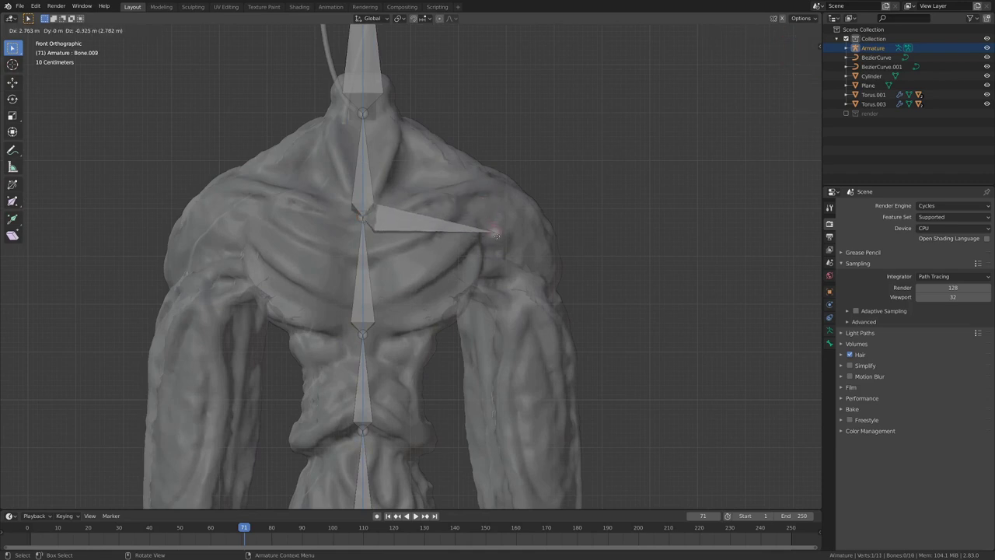
pyautogui.click(491, 231)
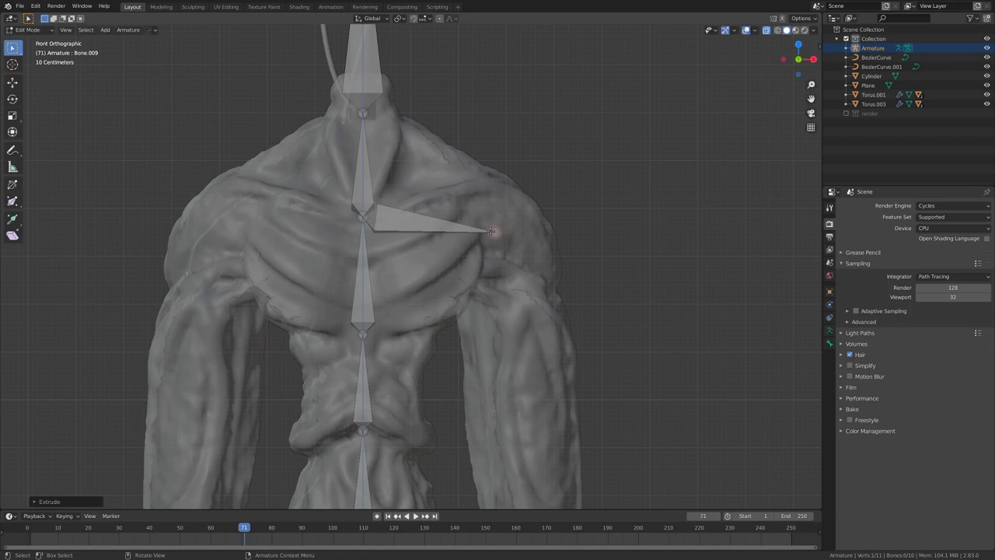
# Move the shoulder bone's tip in the top view, and shift it along Y to centre it inside the shoulder.
pyautogui.press('KP_7')
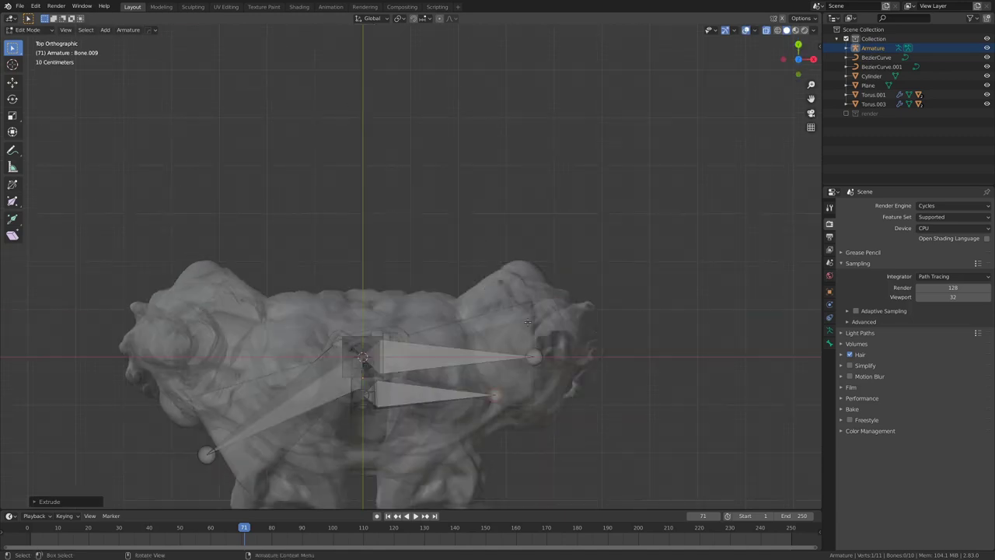
pyautogui.hotkey('alt', 'z')
pyautogui.hotkey('alt', 'z')
pyautogui.press('g')
pyautogui.click(545, 357)
pyautogui.moveTo(546, 357); pyautogui.dragTo(530, 344, button='middle')
pyautogui.press('g')
pyautogui.press('y')
pyautogui.click(505, 294)
pyautogui.moveTo(505, 294); pyautogui.dragTo(648, 269, button='middle')
# In the front view, extrude the upper arm bone from the shoulder joint down to the elbow.
pyautogui.press('KP_1')
pyautogui.scroll(2, 467, 195)
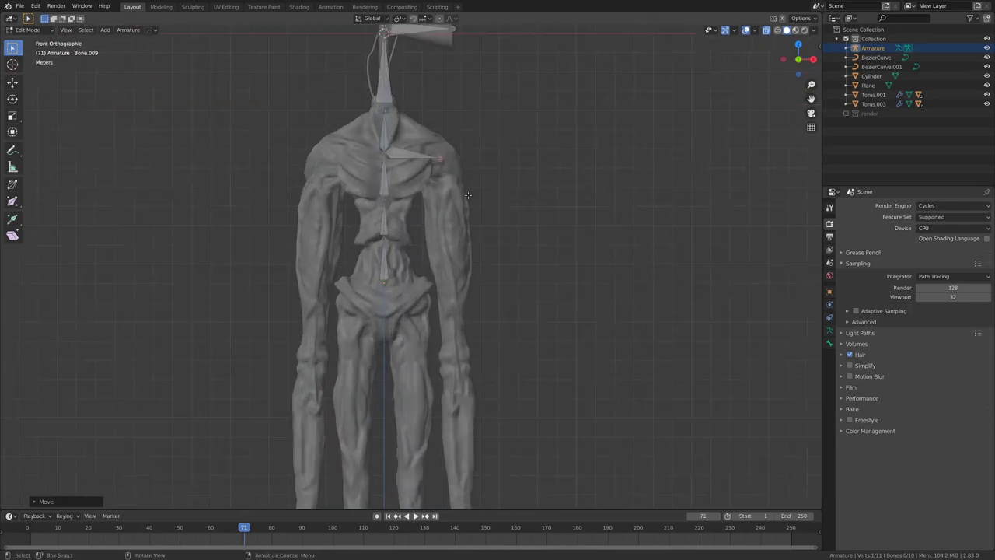
pyautogui.press('e')
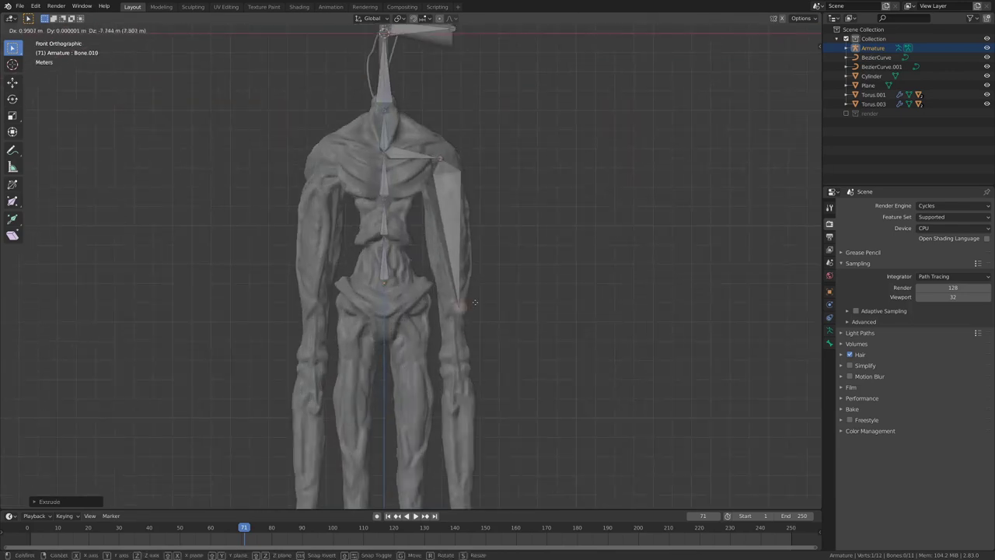
pyautogui.click(473, 352)
pyautogui.scroll(-3, 467, 233)
# Extrude the forearm bone from the elbow to the wrist and centre its tip inside the wrist.
pyautogui.scroll(5, 435, 156)
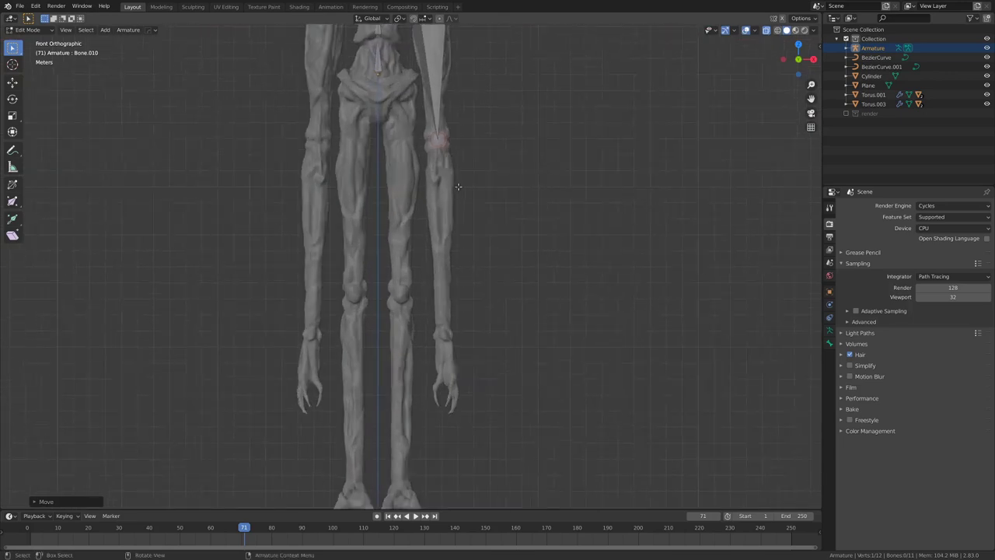
pyautogui.press('e')
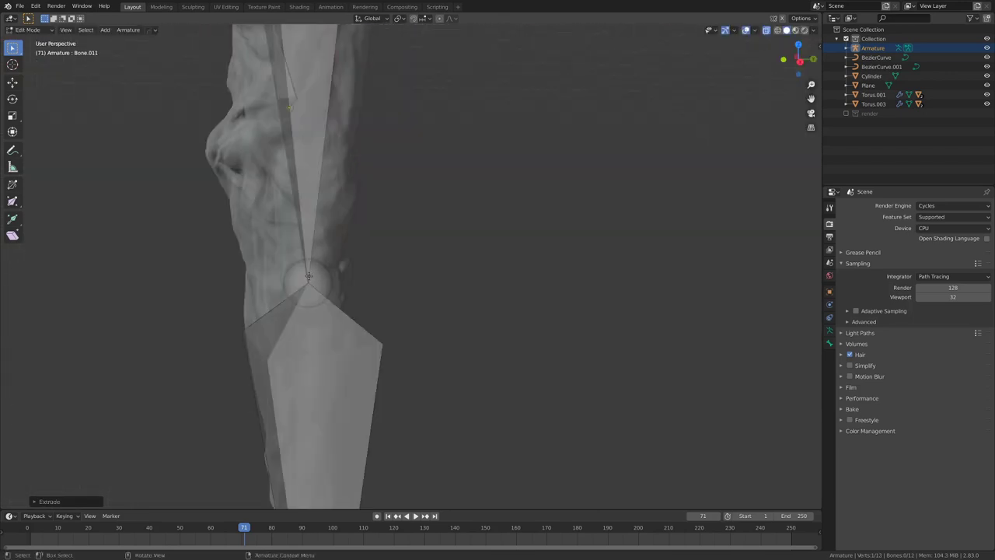
pyautogui.click(311, 279)
pyautogui.moveTo(311, 278); pyautogui.dragTo(405, 129, button='middle')
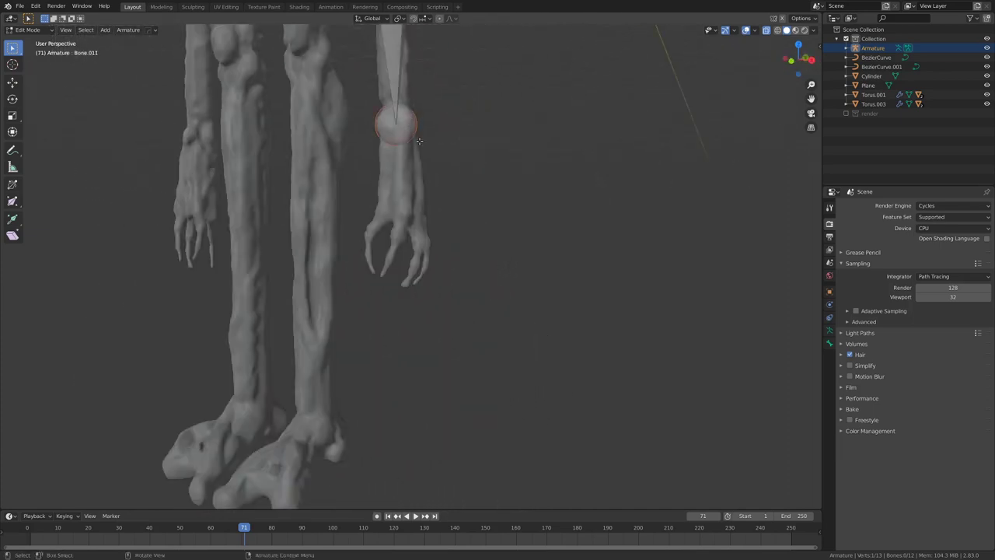
# In the front view, extrude a hand bone about 3 m down along Z from the wrist to the base of the fingers.
pyautogui.keyDown('alt'); pyautogui.moveTo(455, 161); pyautogui.dragTo(376, 205, button='middle'); pyautogui.keyUp('alt')
pyautogui.keyDown('shift'); pyautogui.moveTo(424, 93); pyautogui.dragTo(439, 125, button='middle'); pyautogui.keyUp('shift')
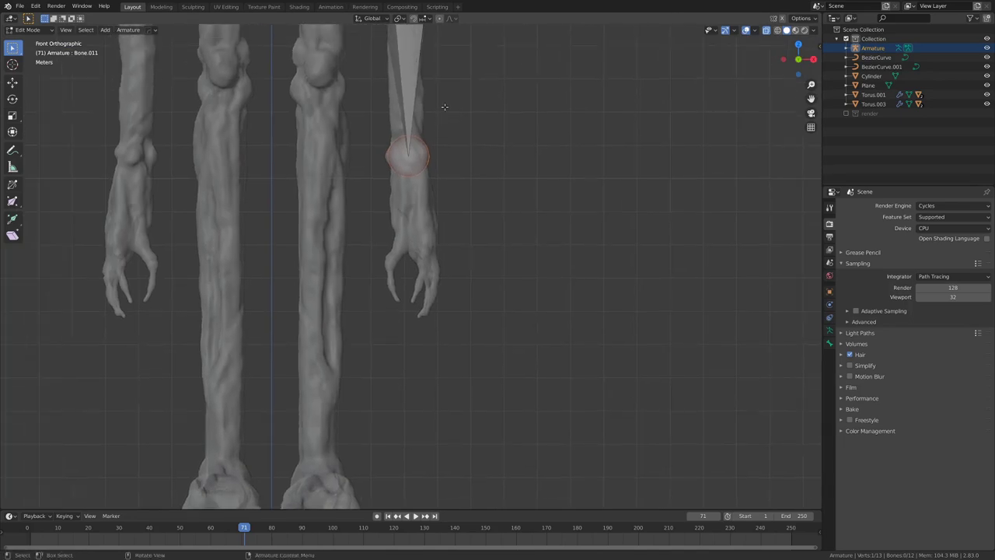
pyautogui.press('e')
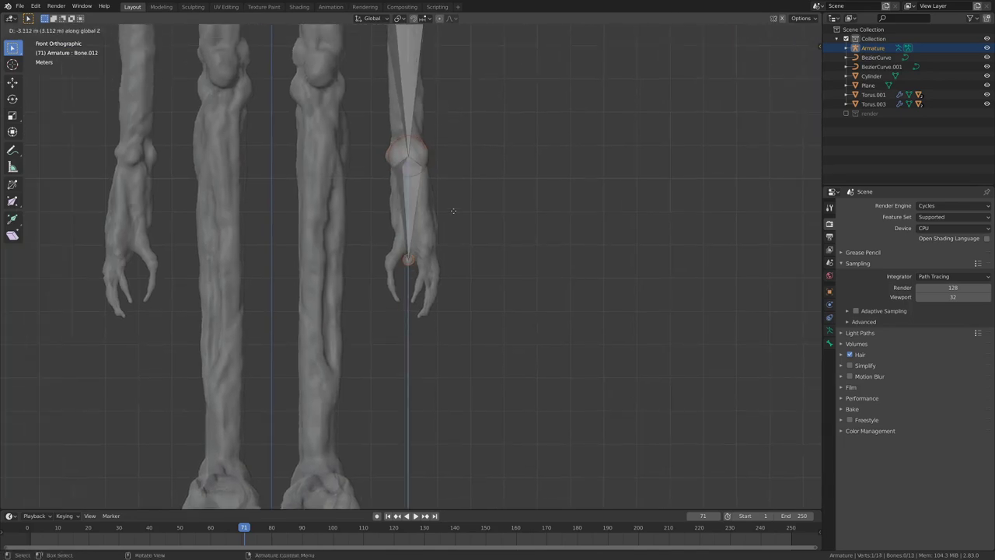
pyautogui.click(454, 208)
pyautogui.scroll(6, 434, 210)
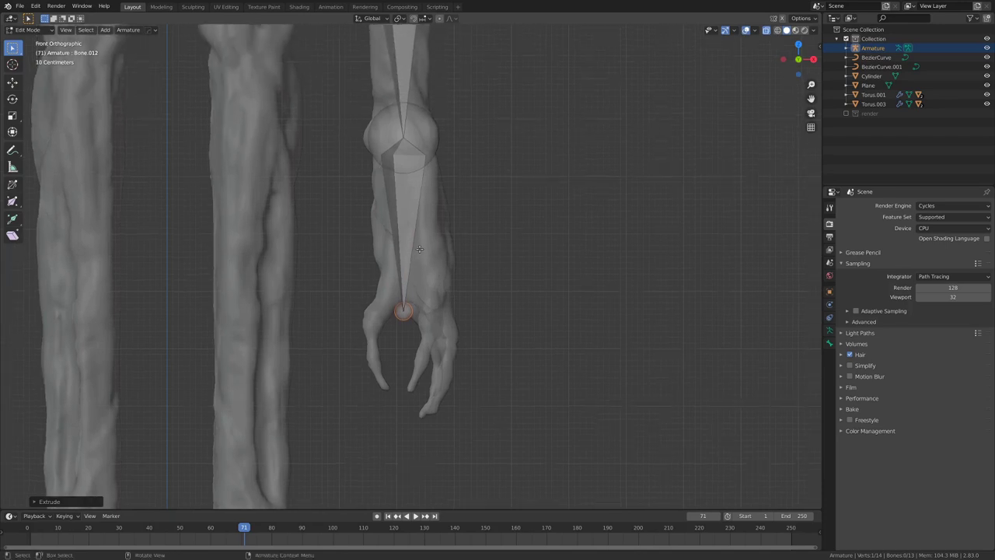
# Extrude a short bone from the hand bone's tip to the base of the innermost finger and centre its tip inside the mesh.
pyautogui.moveTo(414, 255)
pyautogui.mouseDown(button='middle')
pyautogui.moveTo(402, 235)
pyautogui.moveTo(431, 251)
pyautogui.mouseUp(button='middle')
pyautogui.scroll(-5, 430, 251)
pyautogui.moveTo(357, 284); pyautogui.dragTo(335, 294, button='middle')
pyautogui.scroll(2, 336, 294)
pyautogui.press('e')
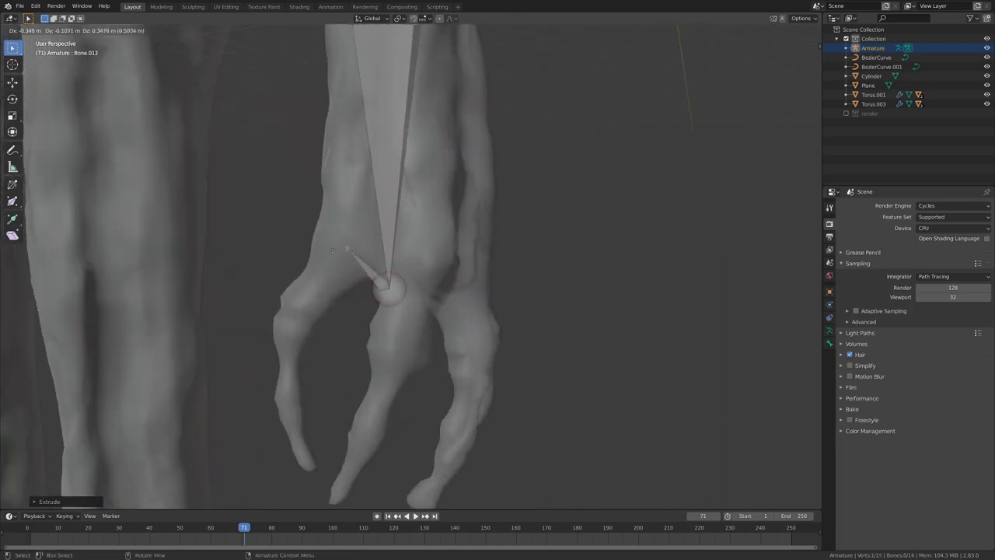
pyautogui.click(330, 249)
pyautogui.moveTo(330, 248); pyautogui.dragTo(403, 310, button='middle')
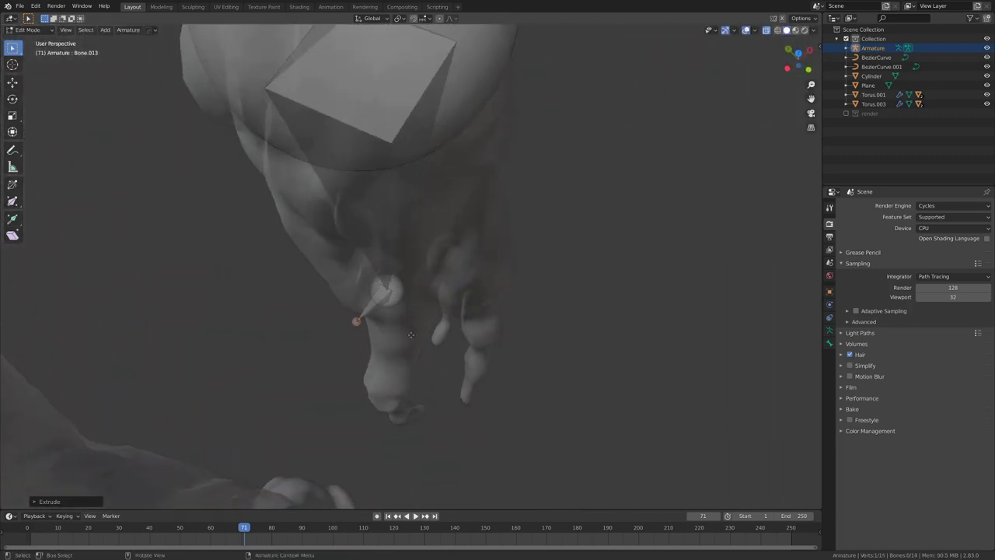
pyautogui.press('g')
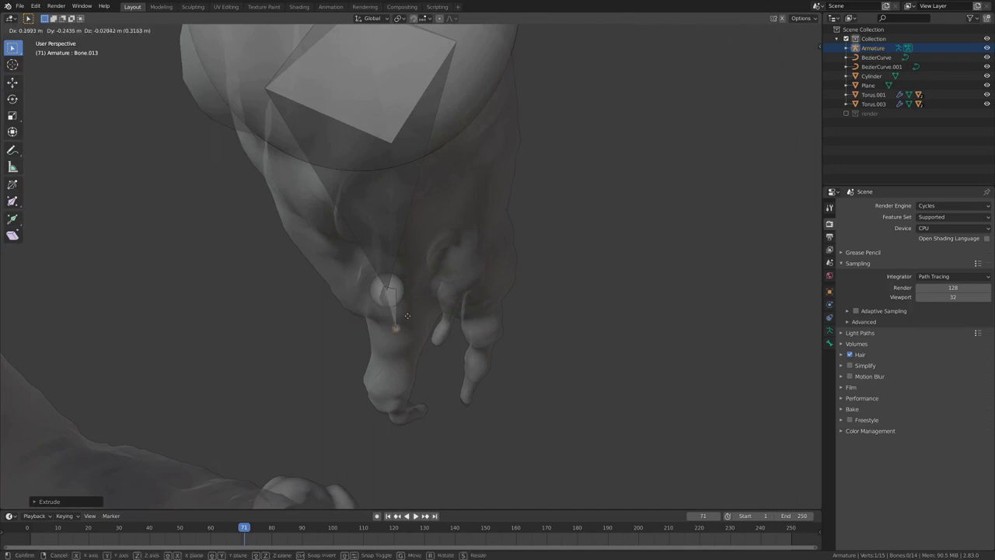
pyautogui.click(408, 316)
# Extrude a bone to the innermost finger's first knuckle and move its tip to fit inside the knuckle.
pyautogui.moveTo(407, 316); pyautogui.dragTo(445, 247, button='middle')
pyautogui.scroll(1, 501, 240)
pyautogui.scroll(1, 445, 247)
pyautogui.press('e')
pyautogui.click(509, 327)
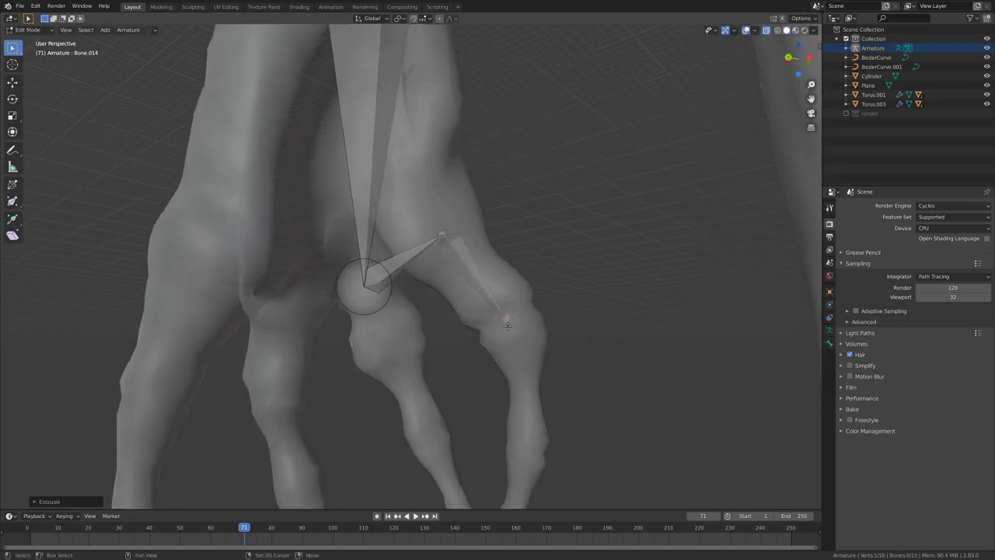
pyautogui.moveTo(509, 326); pyautogui.dragTo(415, 174, button='middle')
pyautogui.press('g')
pyautogui.click(451, 339)
# Extrude two more bones along the innermost finger to its tip and adjust the end joint to fit the mesh.
pyautogui.press('e')
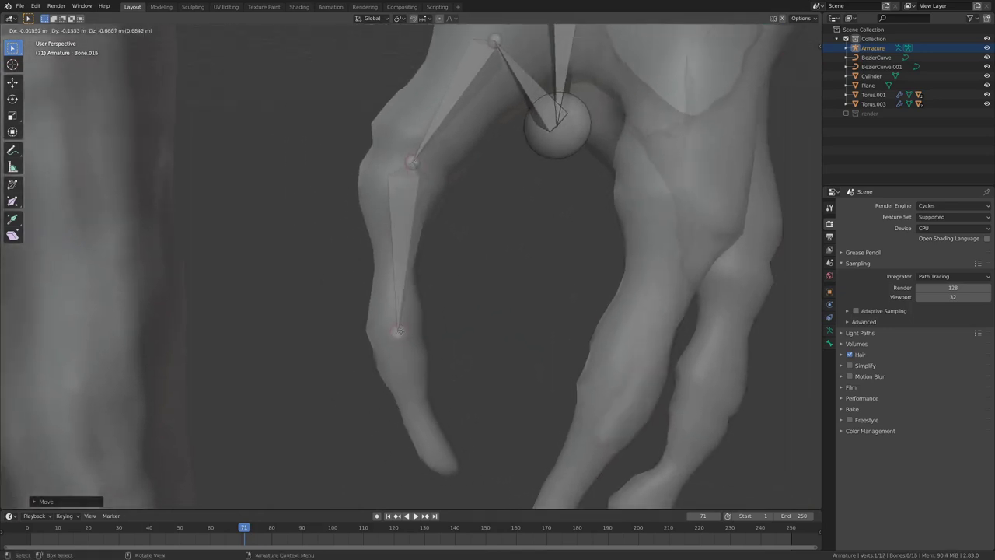
pyautogui.click(400, 331)
pyautogui.moveTo(400, 331); pyautogui.dragTo(370, 316, button='middle')
pyautogui.scroll(3, 370, 316)
pyautogui.scroll(-3, 370, 316)
pyautogui.press('e')
pyautogui.click(395, 406)
pyautogui.moveTo(395, 406); pyautogui.dragTo(472, 214, button='middle')
pyautogui.press('g')
pyautogui.click(528, 370)
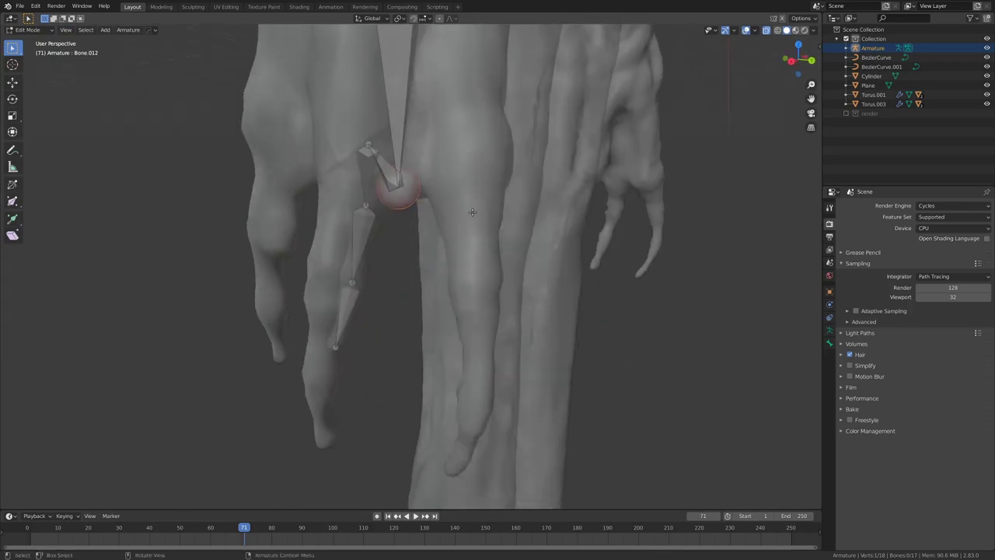
# From the hand bone's tip, extrude bones to the second finger's base and first knuckle, positioning each joint inside the mesh.
pyautogui.click(363, 189)
pyautogui.moveTo(363, 189); pyautogui.dragTo(453, 242, button='middle')
pyautogui.press('g')
pyautogui.click(395, 311)
pyautogui.press('e')
pyautogui.click(441, 311)
pyautogui.press('g')
pyautogui.moveTo(440, 311); pyautogui.dragTo(606, 257, button='middle')
pyautogui.click(381, 304)
# Extrude two bones from the second finger's first knuckle along the finger to its tip.
pyautogui.press('e')
pyautogui.click(595, 349)
pyautogui.press('e')
pyautogui.click(612, 342)
pyautogui.moveTo(612, 342); pyautogui.dragTo(551, 315, button='middle')
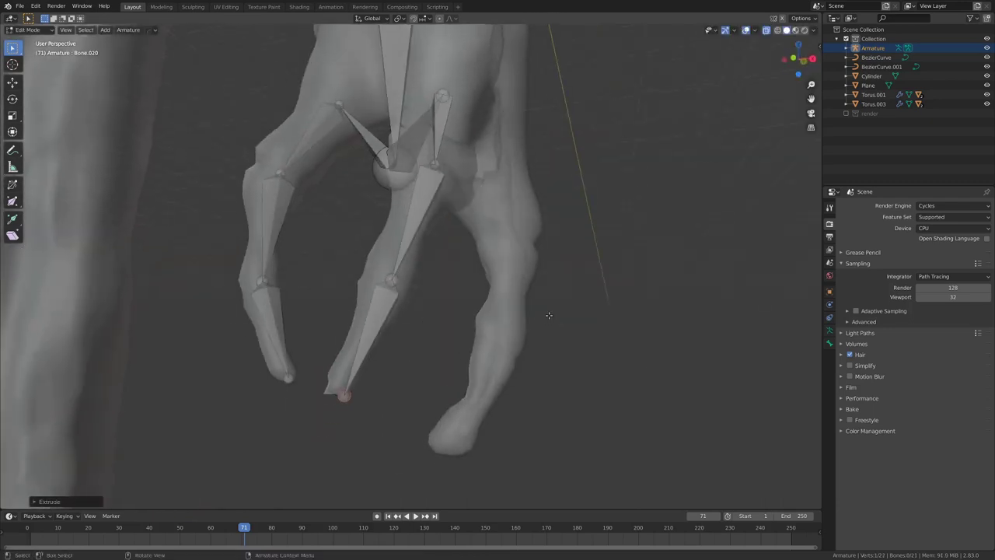
# From the hand bone's tip, extrude a bone to the third finger's base and another to its first knuckle.
pyautogui.click(376, 173)
pyautogui.moveTo(375, 173)
pyautogui.mouseDown(button='middle')
pyautogui.moveTo(483, 173)
pyautogui.moveTo(388, 167)
pyautogui.mouseUp(button='middle')
pyautogui.press('e')
pyautogui.click(519, 140)
pyautogui.moveTo(464, 184); pyautogui.dragTo(575, 180, button='middle')
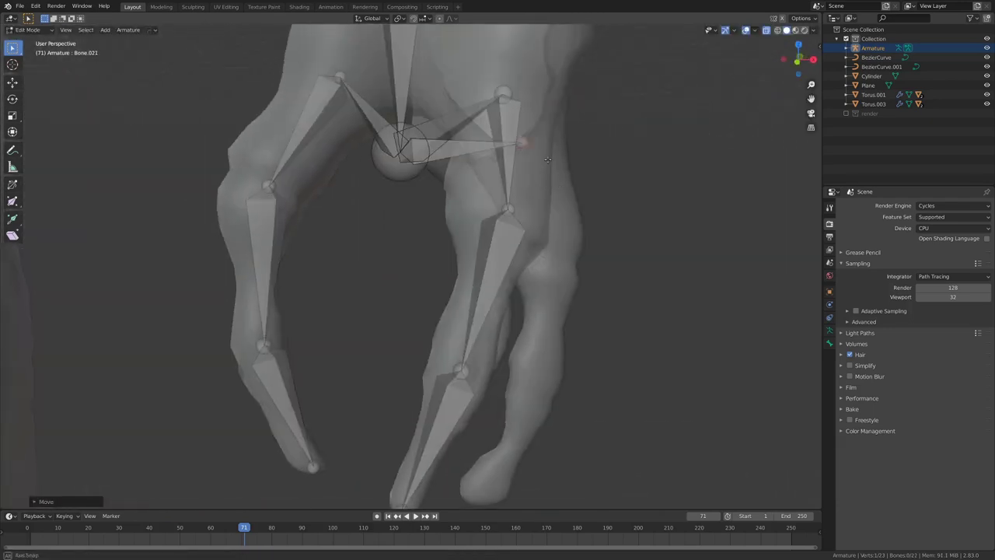
pyautogui.press('e')
pyautogui.click(583, 218)
pyautogui.moveTo(583, 217); pyautogui.dragTo(591, 242, button='middle')
# Fit the third finger's first knuckle joint to the mesh and extrude two more bones to the fingertip.
pyautogui.press('g')
pyautogui.click(467, 233)
pyautogui.press('e')
pyautogui.click(501, 333)
pyautogui.press('e')
pyautogui.click(435, 396)
pyautogui.moveTo(435, 396); pyautogui.dragTo(498, 359, button='middle')
# From the hand bone's tip, extrude a bone to the fourth finger's base and another to its first knuckle.
pyautogui.click(400, 175)
pyautogui.press('e')
pyautogui.moveTo(470, 183); pyautogui.dragTo(536, 288, button='middle')
pyautogui.press('e')
pyautogui.click(493, 303)
# Extrude the last two bones of the fourth finger through its second knuckle to the fingertip.
pyautogui.press('e')
pyautogui.click(513, 343)
pyautogui.moveTo(513, 342); pyautogui.dragTo(561, 261, button='middle')
pyautogui.press('e')
pyautogui.click(466, 412)
pyautogui.moveTo(466, 412); pyautogui.dragTo(313, 233, button='middle')
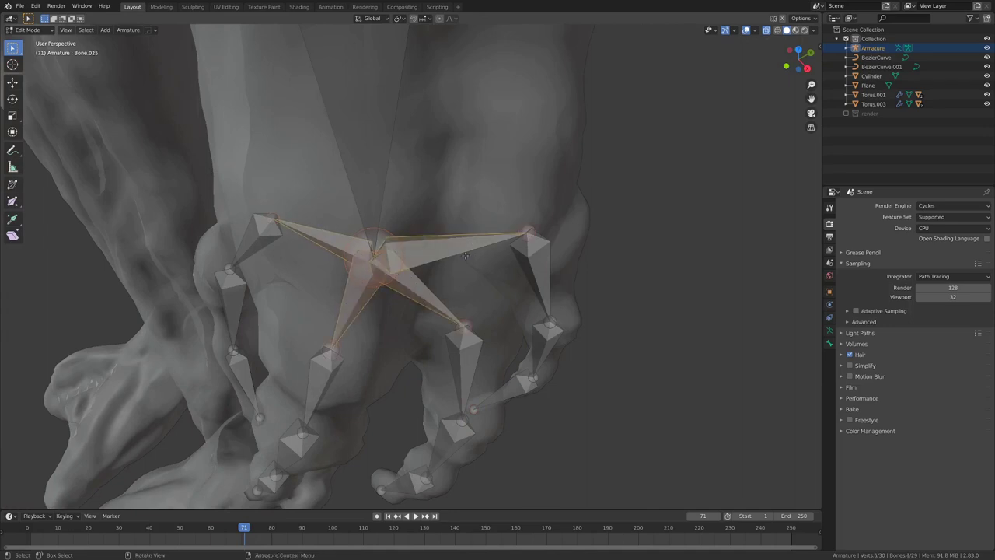
# Delete the four short bones that link the hand bone's tip to the finger bases.
pyautogui.scroll(-4, 335, 396)
pyautogui.keyDown('shift'); pyautogui.moveTo(416, 300); pyautogui.dragTo(443, 290, button='middle'); pyautogui.keyUp('shift')
pyautogui.scroll(3, 422, 333)
pyautogui.press('x')
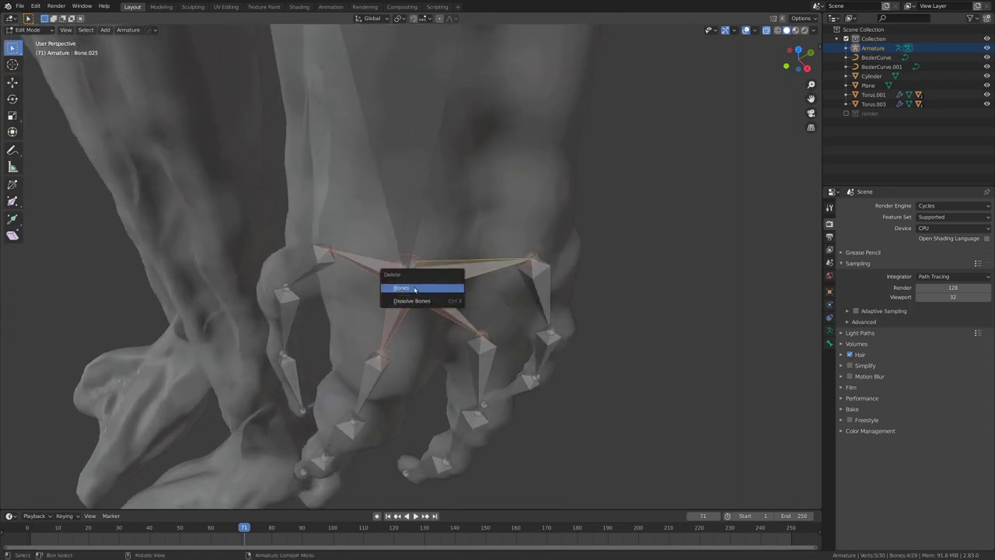
pyautogui.click(416, 288)
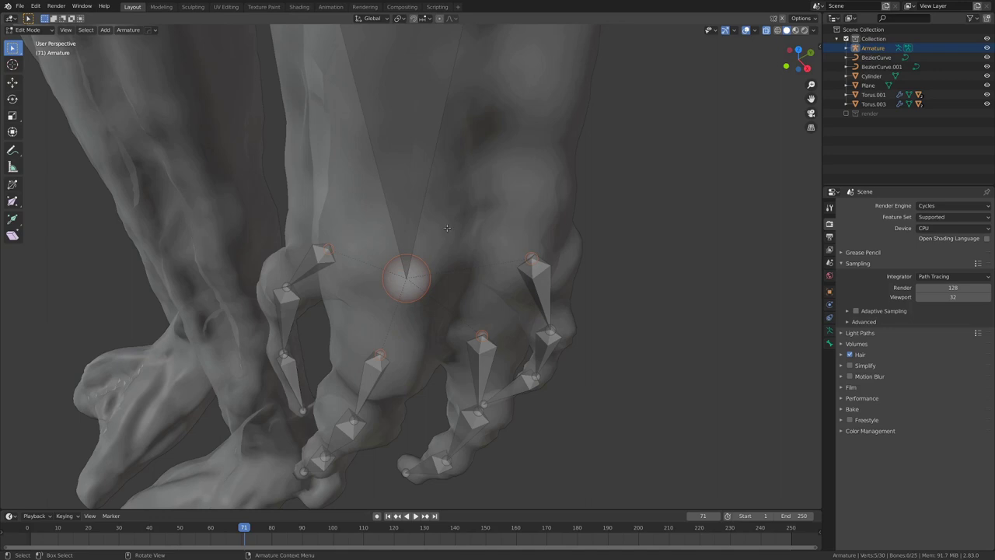
# Review the armature against the whole body in Object Mode, and return to Edit Mode at the pelvis.
pyautogui.scroll(-6, 440, 216)
pyautogui.moveTo(441, 216); pyautogui.dragTo(432, 295, button='middle')
pyautogui.scroll(2, 443, 195)
pyautogui.keyDown('shift'); pyautogui.moveTo(432, 295); pyautogui.dragTo(501, 241, button='middle'); pyautogui.keyUp('shift')
pyautogui.press('Tab')
pyautogui.scroll(-8, 446, 274)
pyautogui.scroll(3, 500, 240)
pyautogui.press('Tab')
pyautogui.scroll(6, 466, 249)
pyautogui.moveTo(417, 258); pyautogui.dragTo(366, 251, button='middle')
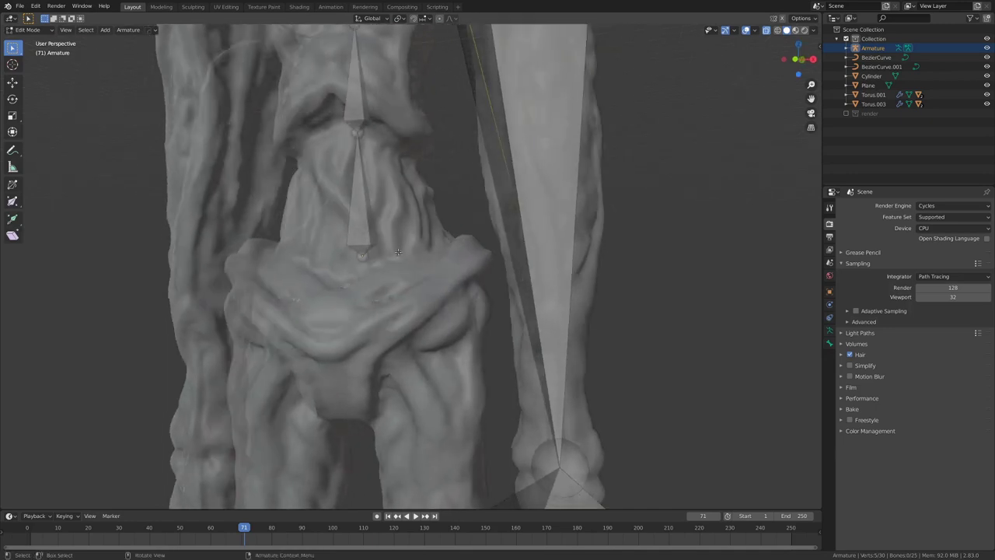
# In the front view, extrude a pelvis bone straight down along Z from the base of the spine to the crotch.
pyautogui.press('KP_1')
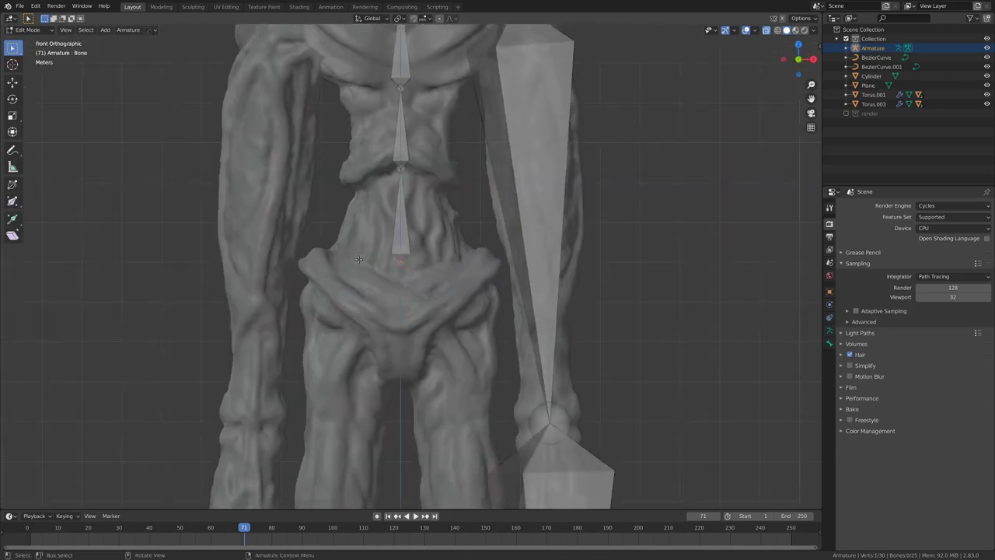
pyautogui.scroll(2, 387, 195)
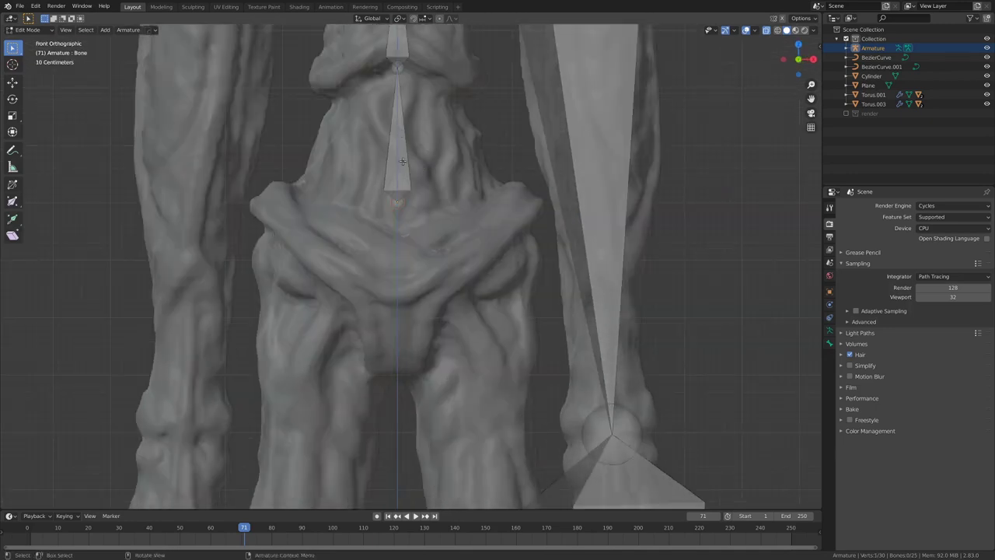
pyautogui.press('e')
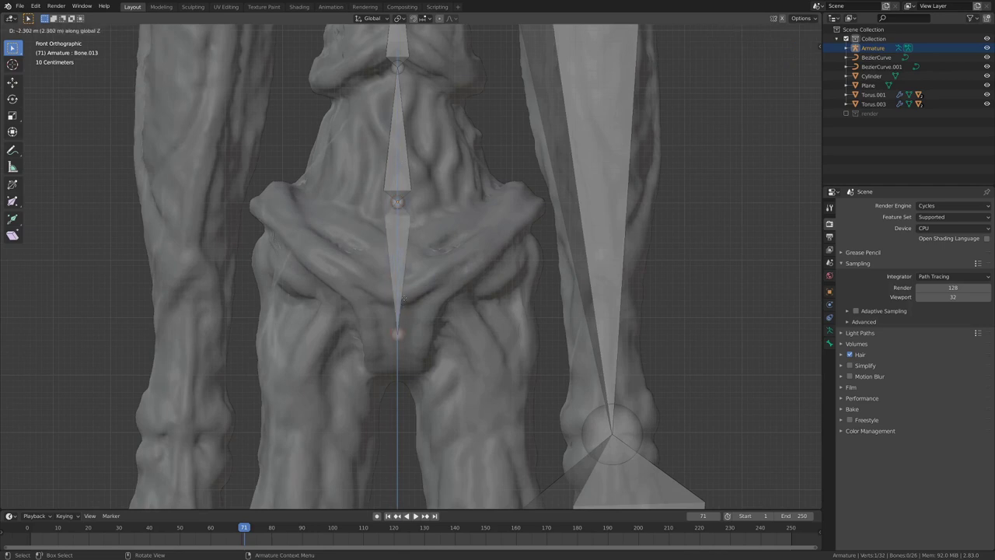
pyautogui.click(404, 306)
# Duplicate the pelvis bone in the front view and place the copy over the +X side's upper thigh.
pyautogui.moveTo(404, 318); pyautogui.dragTo(438, 280, button='middle')
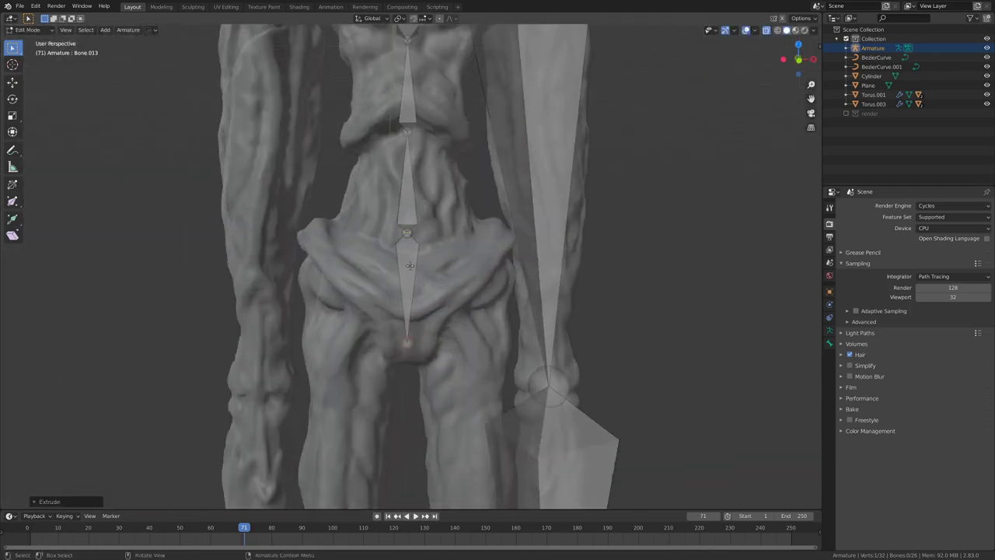
pyautogui.press('KP_1')
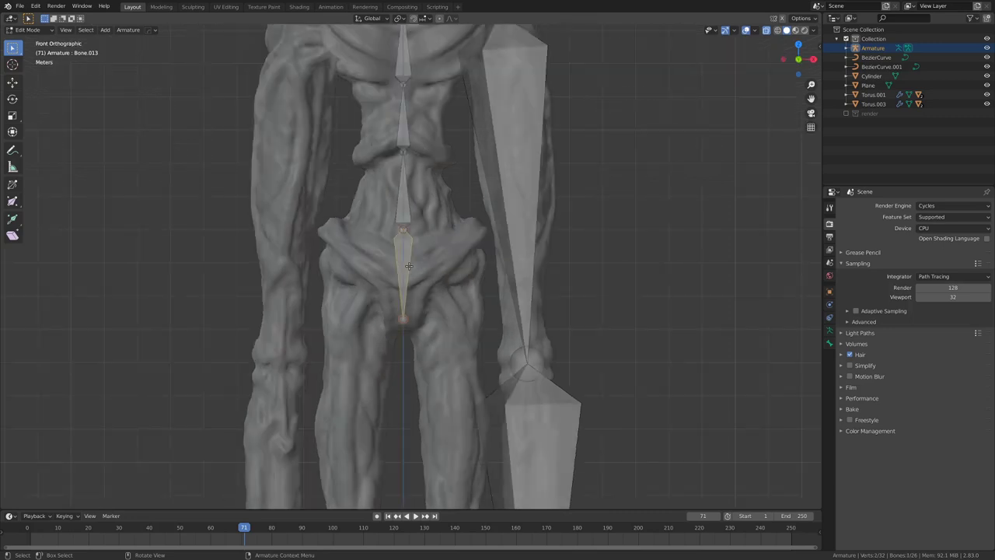
pyautogui.keyDown('shift'); pyautogui.moveTo(364, 310); pyautogui.dragTo(353, 277, button='middle'); pyautogui.keyUp('shift')
pyautogui.hotkey('shift', 'd')
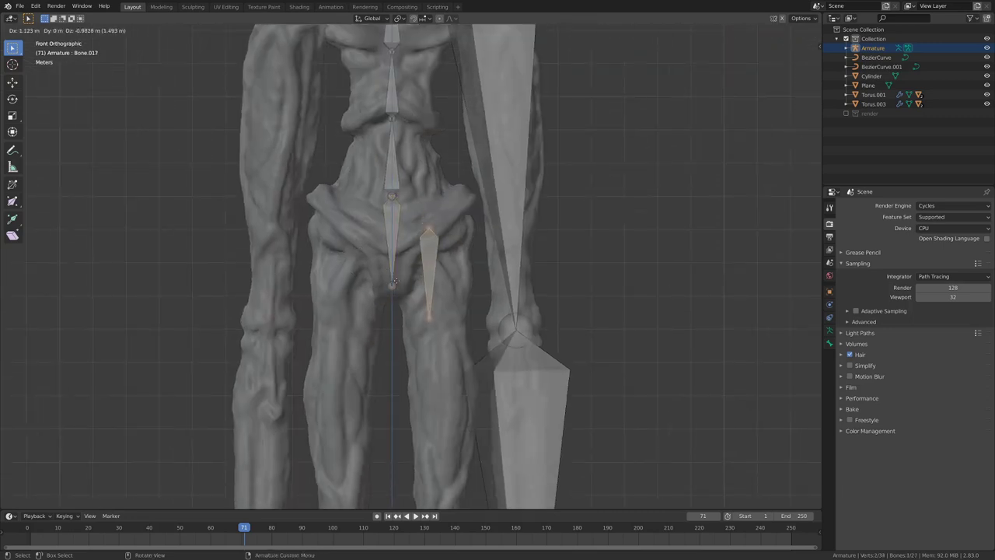
pyautogui.click(397, 296)
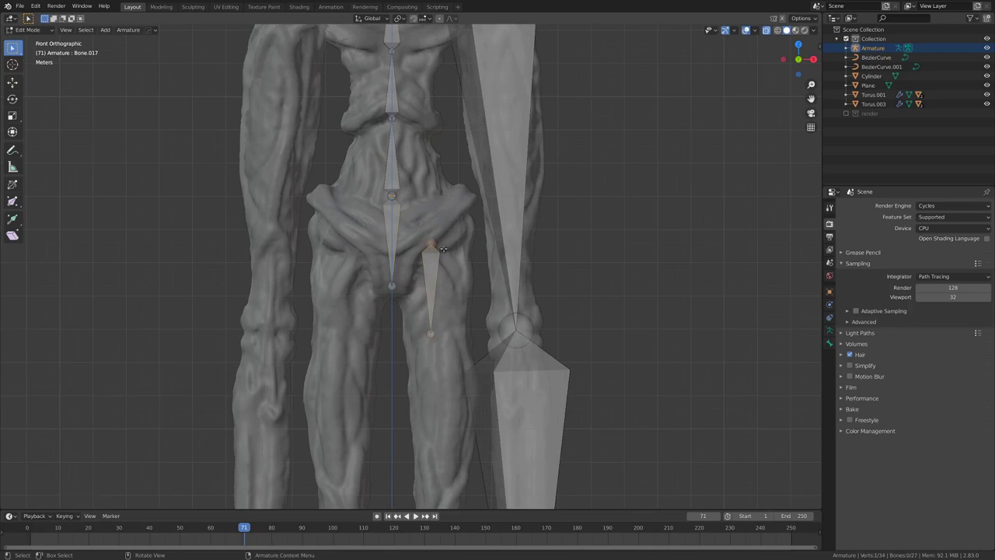
# Move the duplicated bone's upper joint slightly inward and down to fit the hip.
pyautogui.press('g')
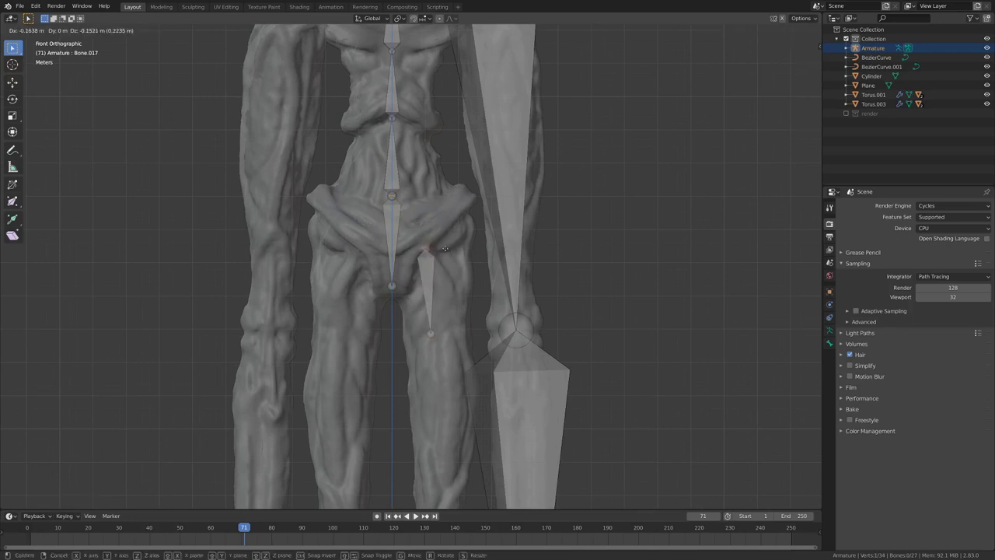
pyautogui.click(446, 248)
pyautogui.moveTo(446, 248); pyautogui.dragTo(470, 260, button='middle')
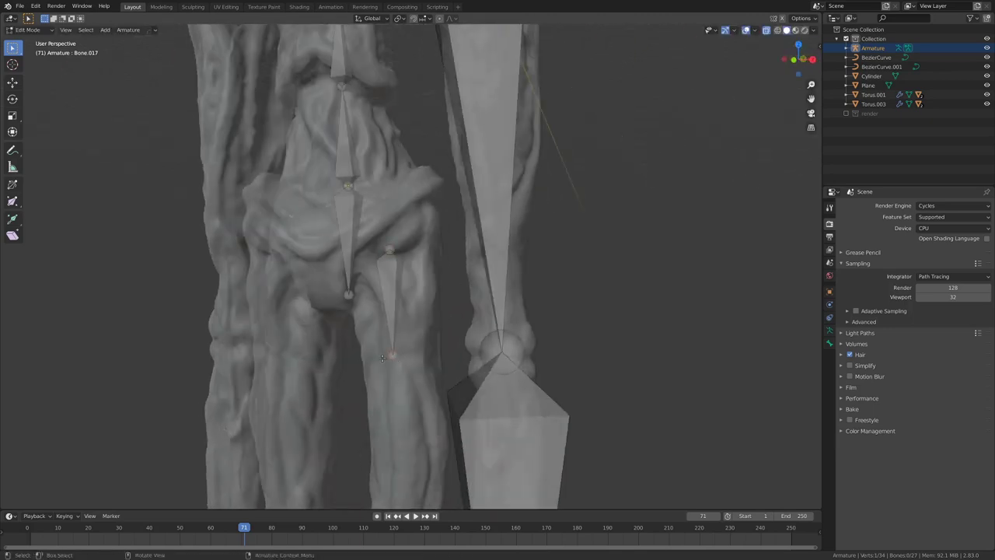
# In the front view, move the thigh bone's lower joint about 9.9 m down to the centre of the knee.
pyautogui.press('KP_1')
pyautogui.keyDown('shift'); pyautogui.moveTo(409, 346); pyautogui.dragTo(461, 107, button='middle'); pyautogui.keyUp('shift')
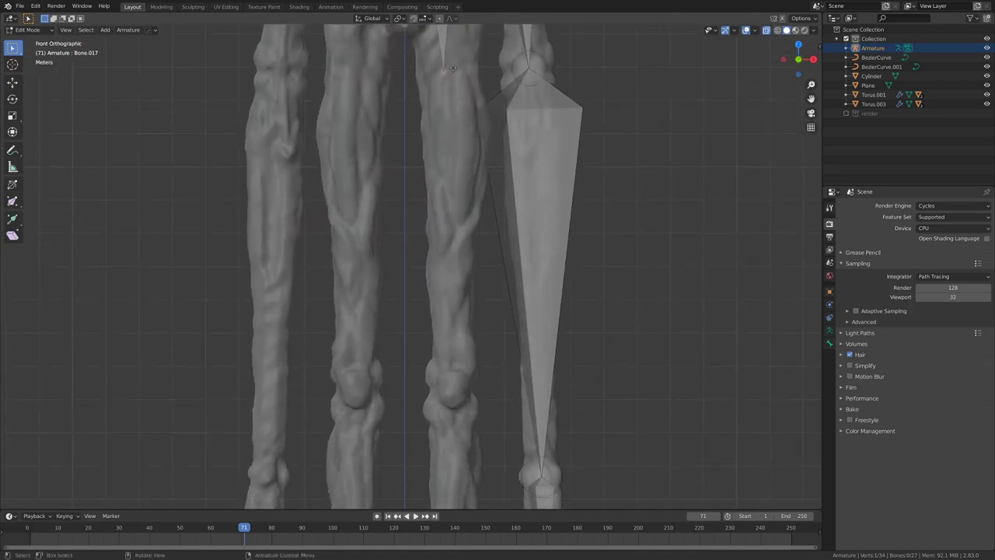
pyautogui.press('e')
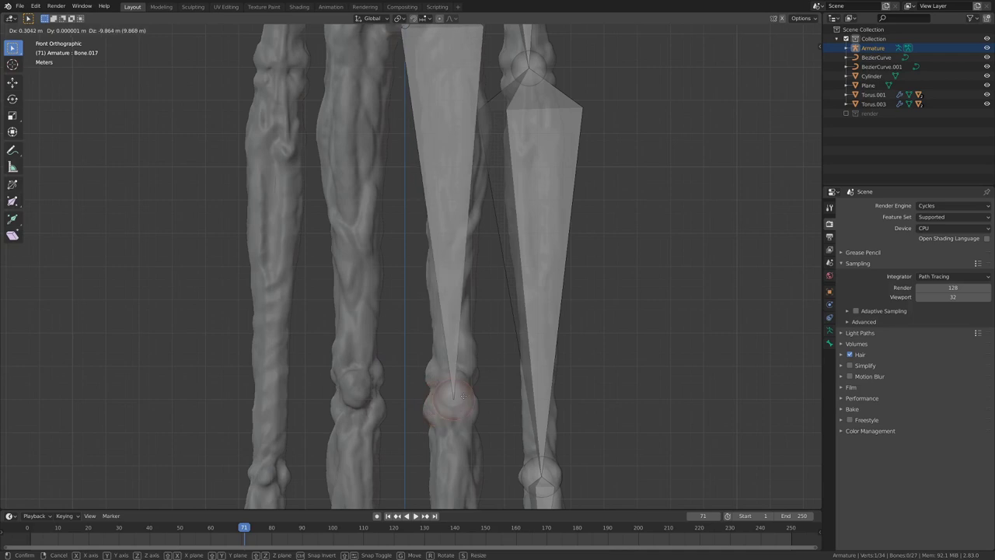
pyautogui.click(446, 382)
# Extrude a shin bone about 12.1 m long from the knee joint straight down to the ankle in the front view.
pyautogui.scroll(-3, 447, 383)
pyautogui.keyDown('shift'); pyautogui.moveTo(438, 149); pyautogui.dragTo(440, 185, button='middle'); pyautogui.keyUp('shift')
pyautogui.scroll(-2, 448, 156)
pyautogui.keyDown('shift'); pyautogui.moveTo(429, 269); pyautogui.dragTo(427, 240, button='middle'); pyautogui.keyUp('shift')
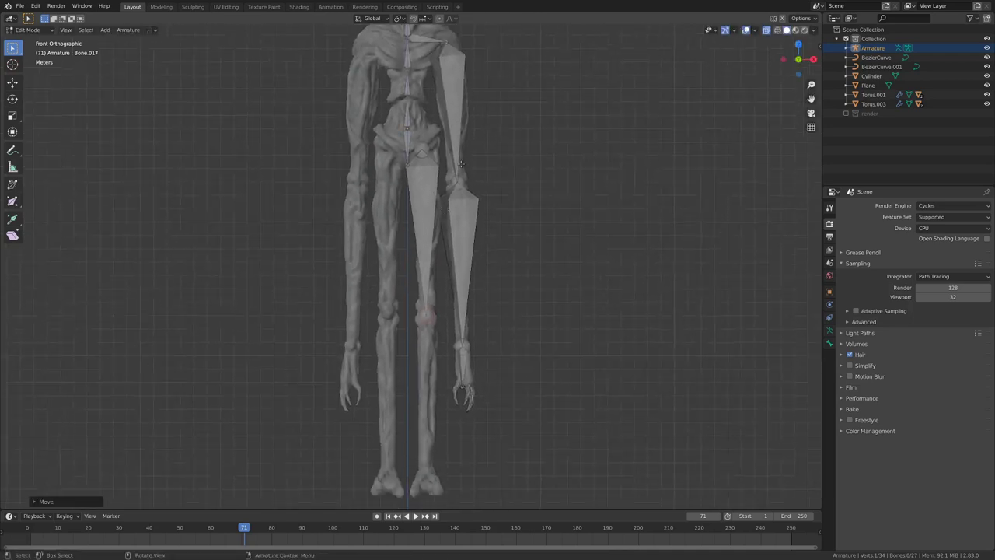
pyautogui.scroll(6, 421, 378)
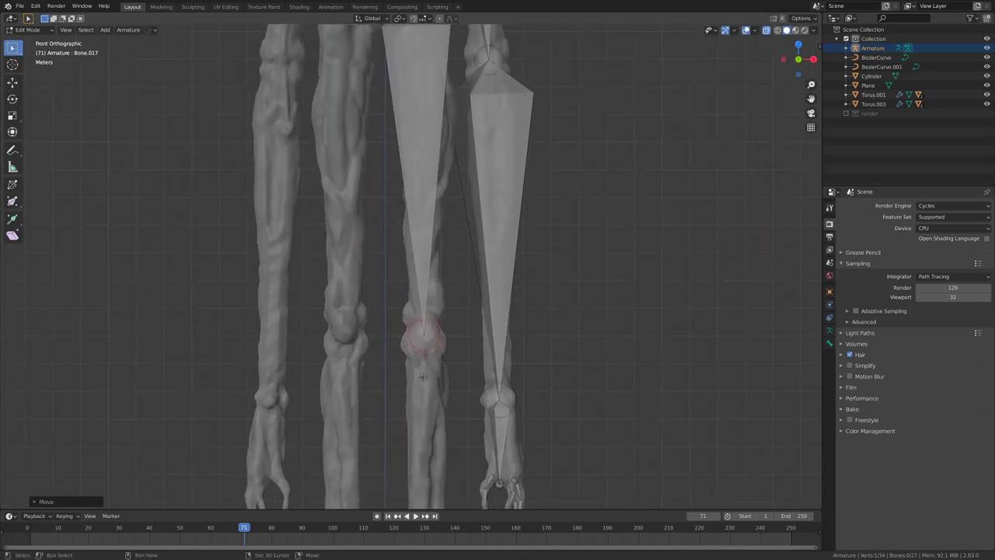
pyautogui.scroll(-4, 420, 379)
pyautogui.scroll(4, 406, 272)
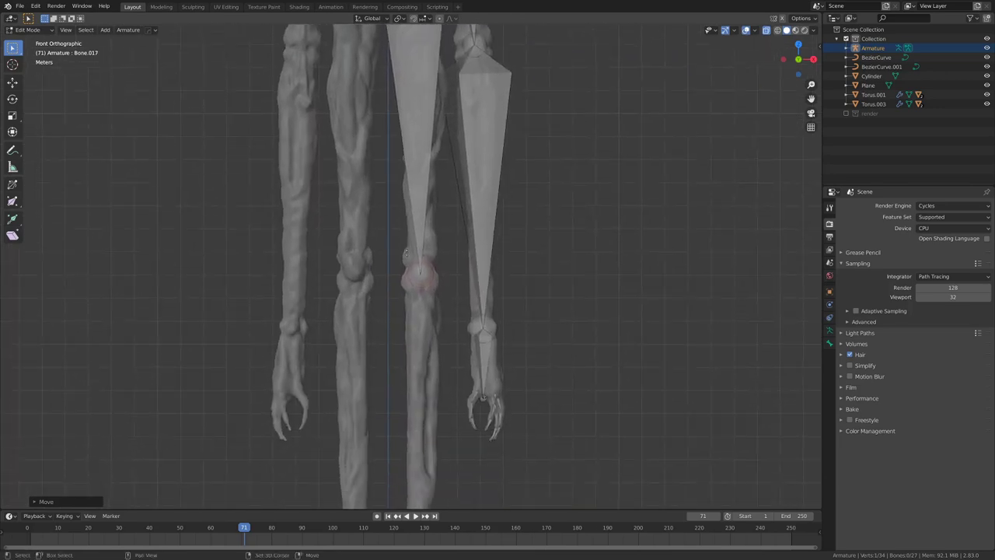
pyautogui.keyDown('shift'); pyautogui.moveTo(406, 272); pyautogui.dragTo(424, 212, button='middle'); pyautogui.keyUp('shift')
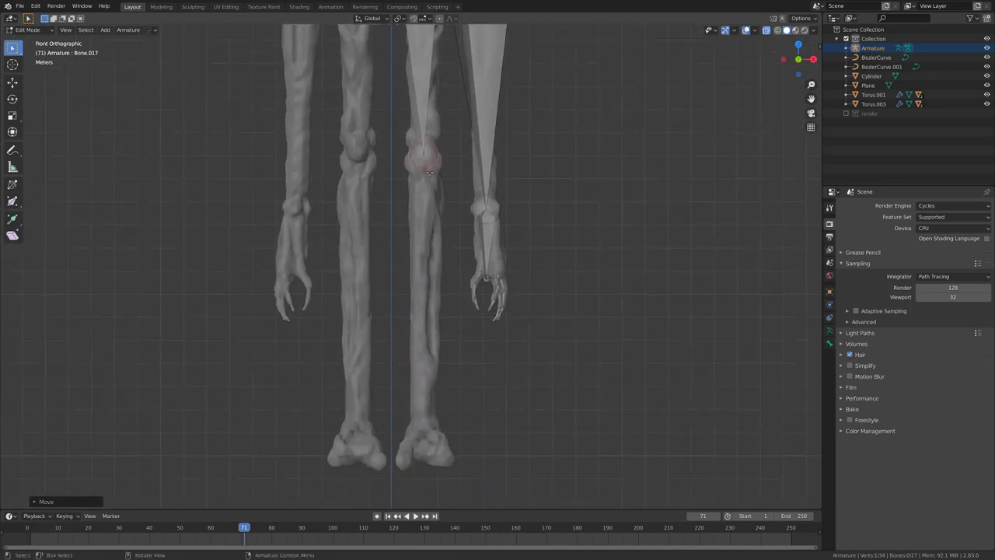
pyautogui.press('e')
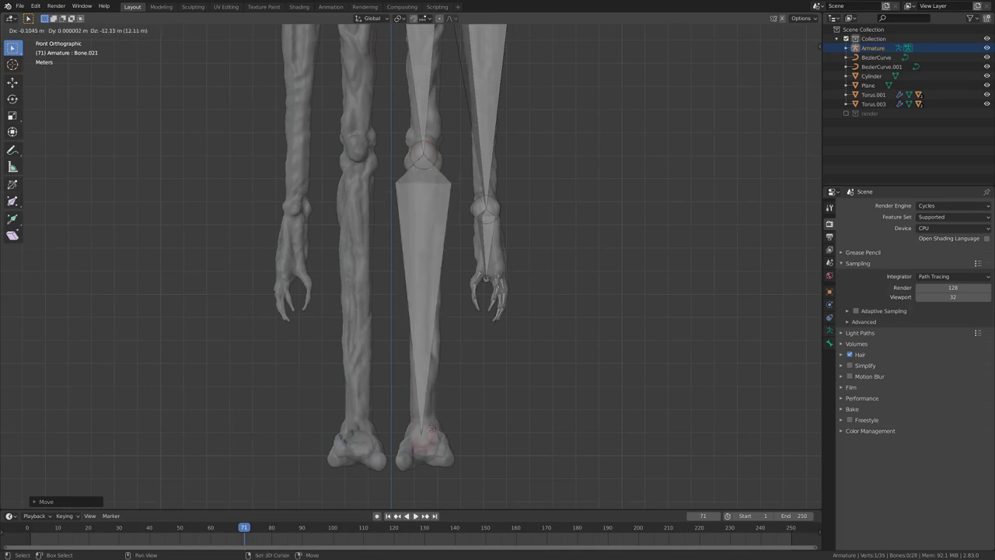
pyautogui.click(443, 405)
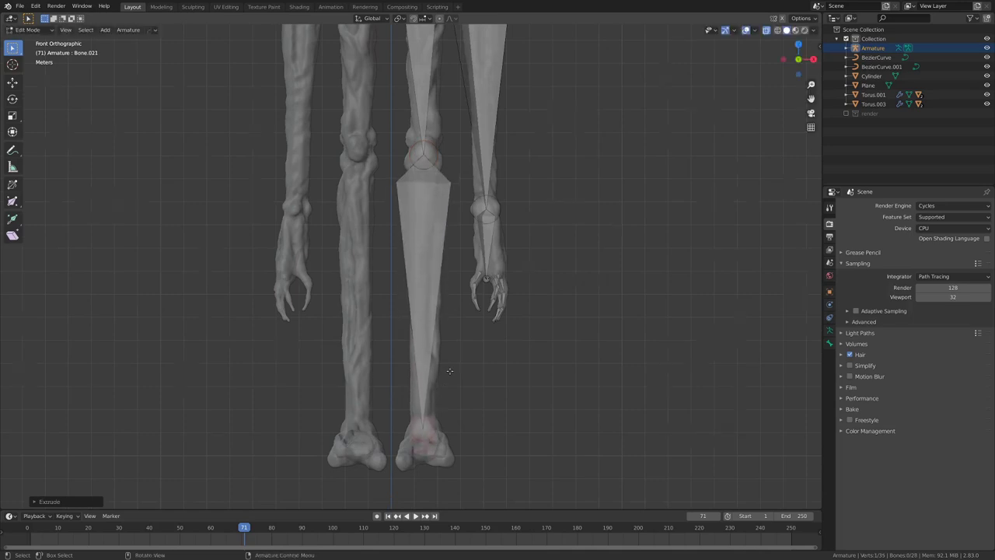
# In the right view, fit the ankle joint inside the ankle and extrude a foot bone forward and down to the toes.
pyautogui.press('KP_3')
pyautogui.scroll(2, 404, 361)
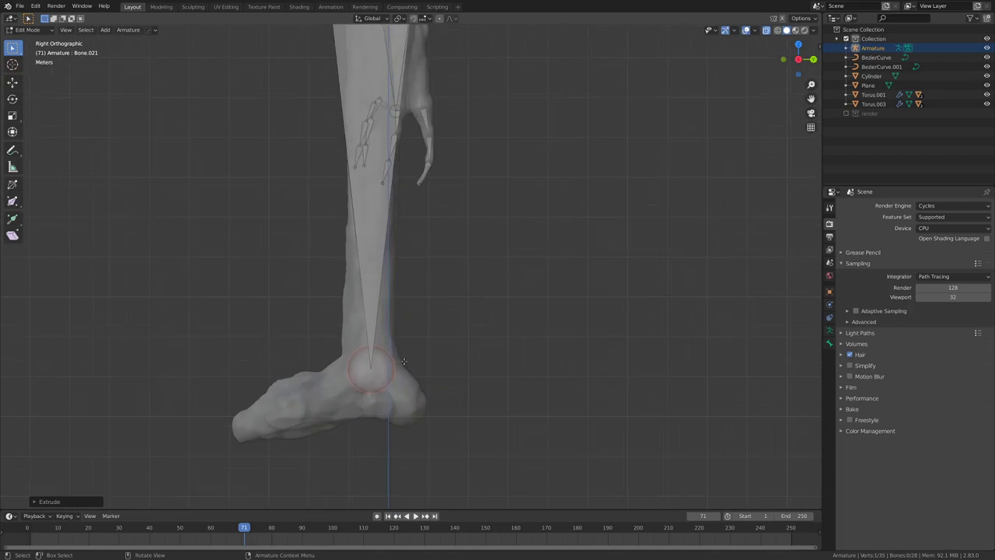
pyautogui.scroll(2, 381, 361)
pyautogui.press('g')
pyautogui.click(366, 381)
pyautogui.press('e')
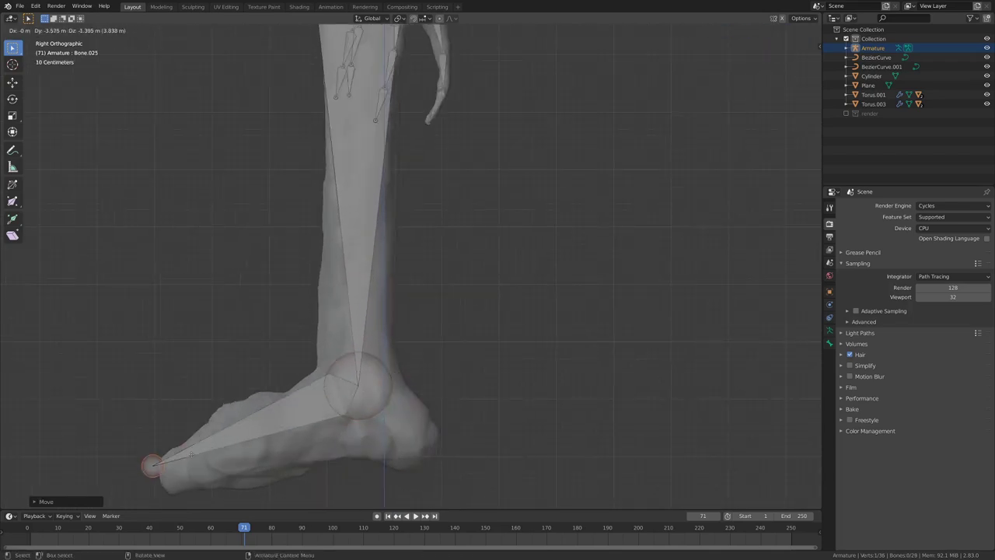
pyautogui.click(195, 458)
# Examine from the front how the new foot bone sits between the toes of the +X foot.
pyautogui.moveTo(195, 458); pyautogui.dragTo(360, 433, button='middle')
pyautogui.scroll(2, 357, 480)
pyautogui.keyDown('shift'); pyautogui.moveTo(357, 480); pyautogui.dragTo(381, 332, button='middle'); pyautogui.keyUp('shift')
pyautogui.scroll(1, 381, 343)
pyautogui.keyDown('shift'); pyautogui.moveTo(387, 442); pyautogui.dragTo(398, 372, button='middle'); pyautogui.keyUp('shift')
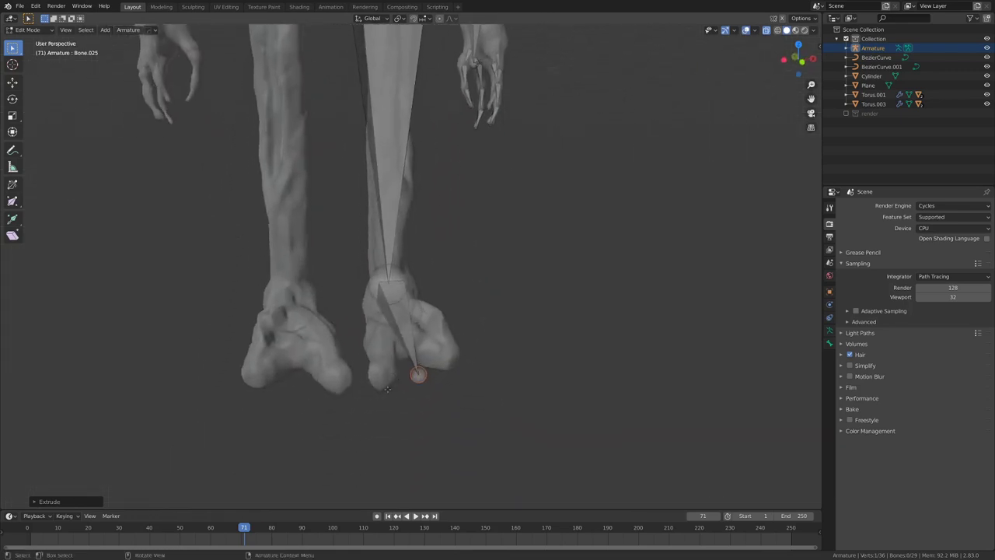
pyautogui.scroll(3, 397, 371)
pyautogui.scroll(-5, 397, 370)
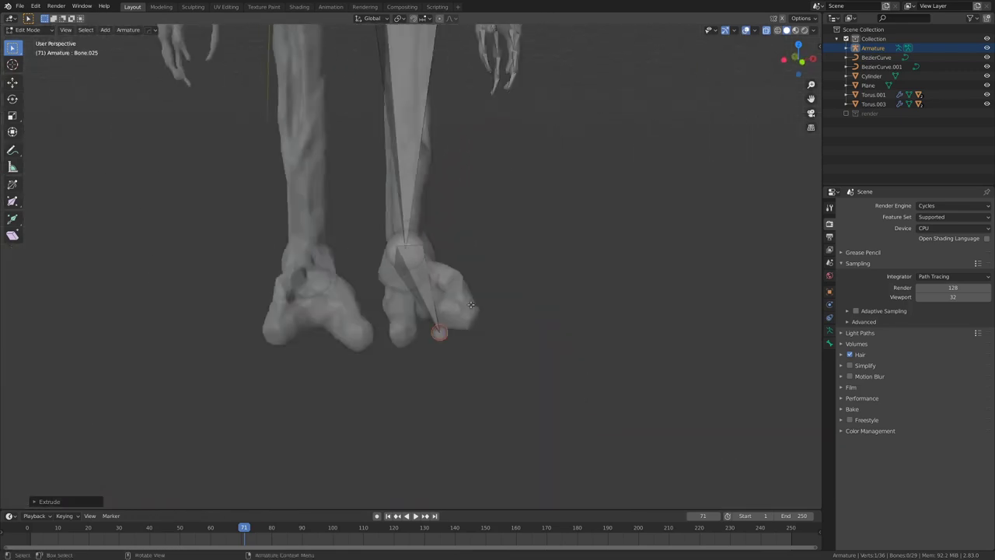
pyautogui.moveTo(471, 304); pyautogui.dragTo(411, 371, button='middle')
# Select the knee joint between the thigh and shin bones and shift it along X to sit inside the knee.
pyautogui.scroll(-4, 412, 371)
pyautogui.scroll(3, 407, 406)
pyautogui.keyDown('shift'); pyautogui.moveTo(400, 210); pyautogui.dragTo(392, 327, button='middle'); pyautogui.keyUp('shift')
pyautogui.moveTo(393, 327); pyautogui.dragTo(377, 339, button='middle')
pyautogui.click(354, 340)
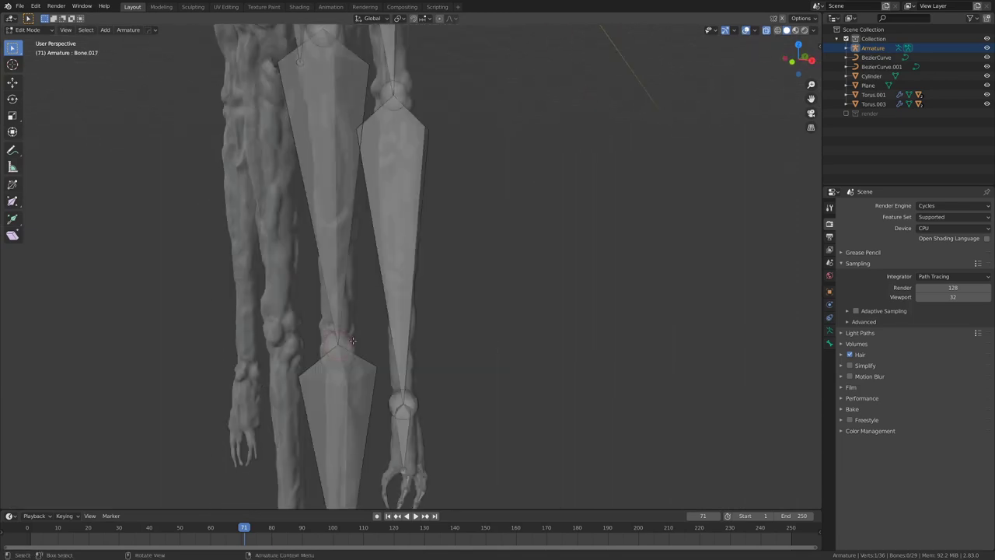
pyautogui.scroll(8, 354, 311)
pyautogui.scroll(-5, 479, 262)
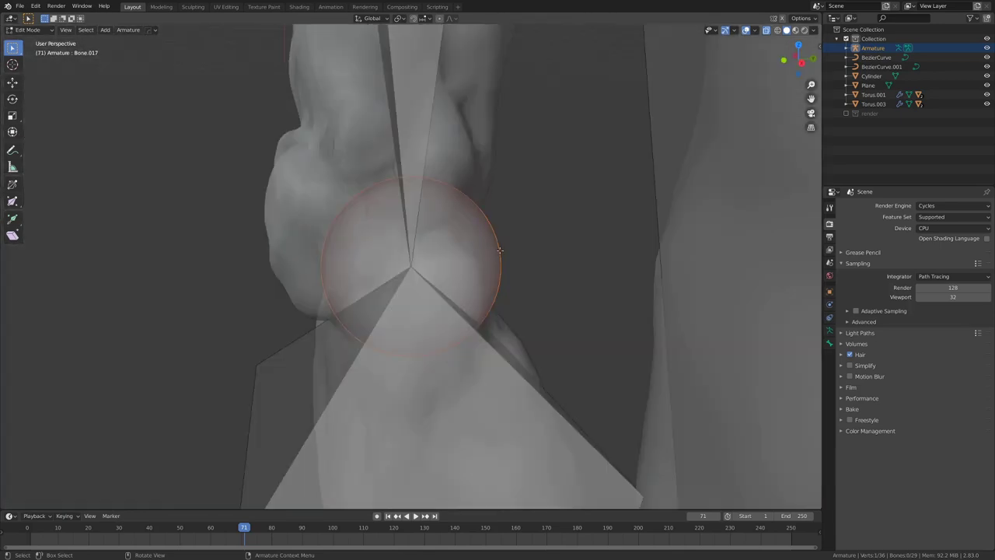
pyautogui.scroll(-3, 479, 262)
pyautogui.scroll(2, 454, 261)
pyautogui.press('g')
pyautogui.press('x')
pyautogui.click(424, 262)
# Select the +X leg's bones and add the bones linked to the +X arm to the selection.
pyautogui.scroll(-4, 420, 263)
pyautogui.moveTo(420, 263); pyautogui.dragTo(468, 322, button='middle')
pyautogui.scroll(-5, 477, 240)
pyautogui.scroll(-1, 459, 322)
pyautogui.moveTo(424, 319); pyautogui.dragTo(441, 325, button='middle')
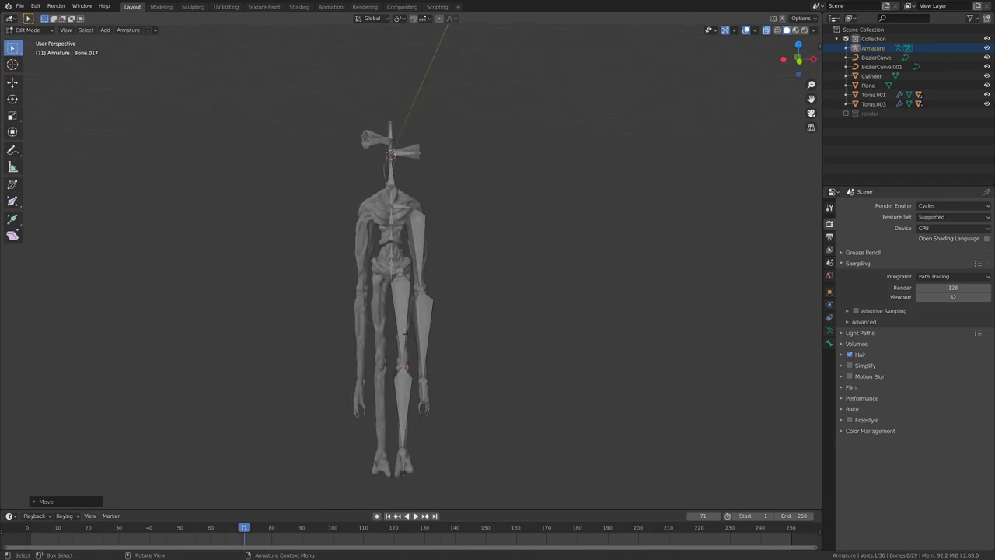
pyautogui.click(404, 325)
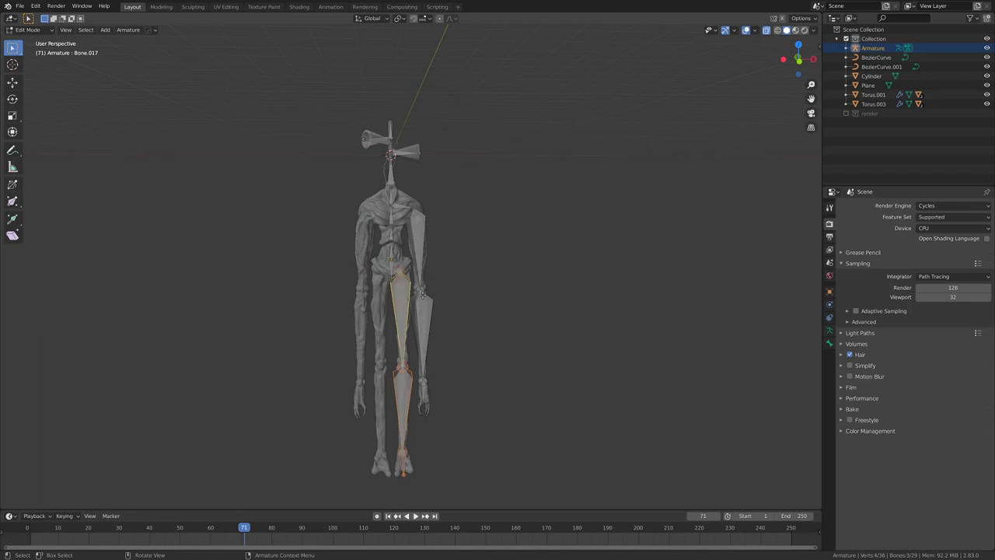
pyautogui.press('l')
pyautogui.scroll(1, 417, 290)
pyautogui.scroll(2, 422, 366)
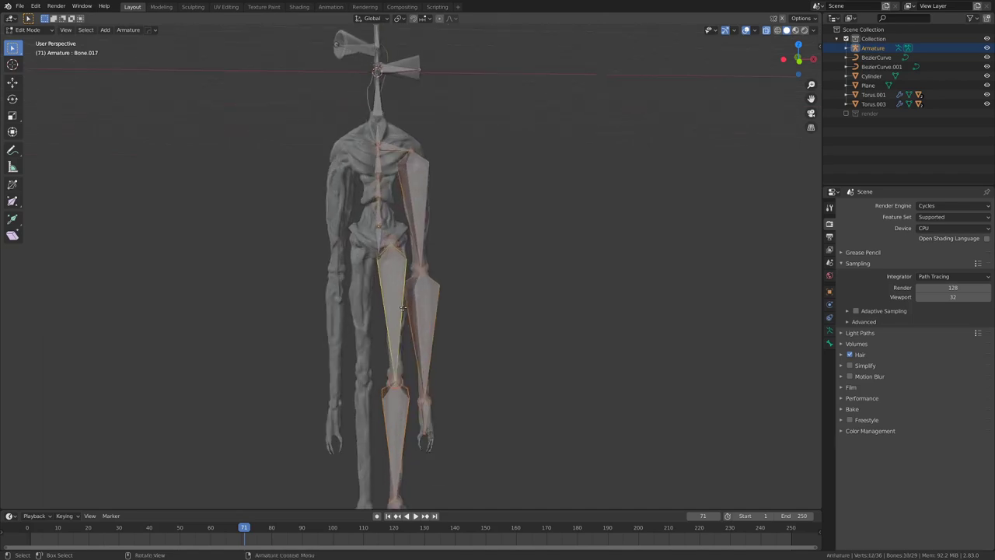
pyautogui.scroll(3, 373, 244)
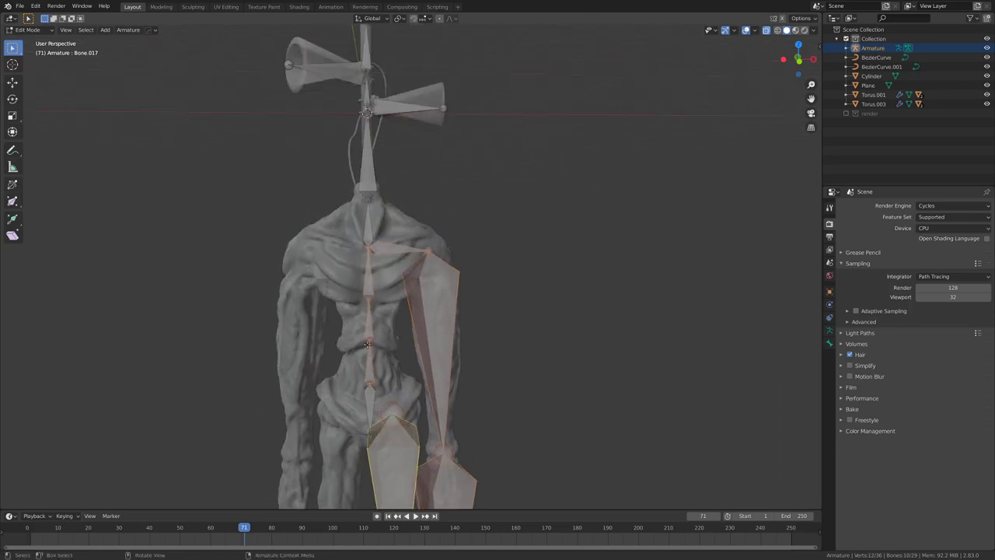
# Remove the spine bones from the selection with Circle Select, keeping the arm and leg bones selected.
pyautogui.press('c')
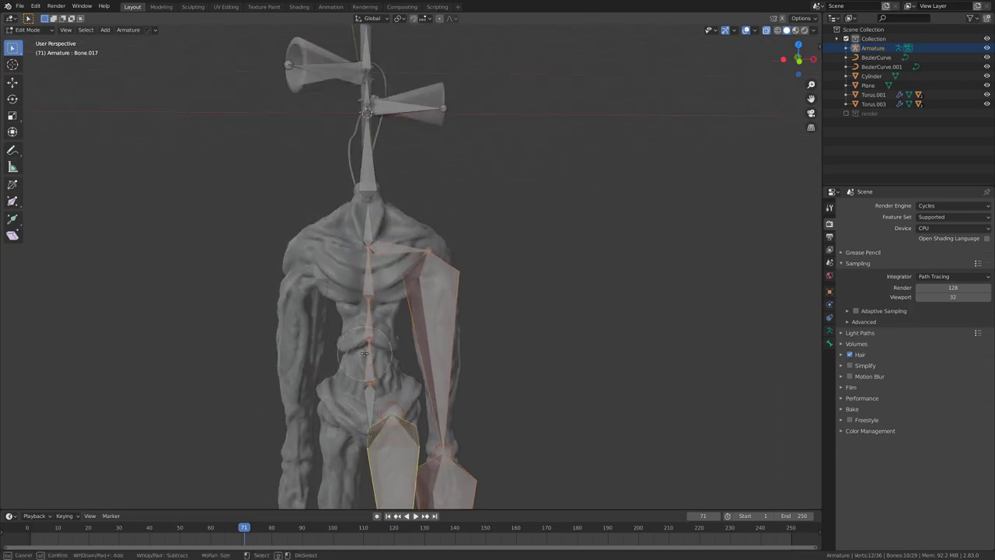
pyautogui.scroll(-1, 544, 257)
pyautogui.moveTo(366, 369)
pyautogui.mouseDown(button='middle')
pyautogui.moveTo(373, 346)
pyautogui.moveTo(348, 318)
pyautogui.moveTo(350, 303)
pyautogui.mouseUp(button='middle')
pyautogui.press('Escape')
# Add all the finger bones of the +X hand to the selection with Circle Select.
pyautogui.keyDown('shift'); pyautogui.moveTo(528, 215); pyautogui.dragTo(520, 225, button='middle'); pyautogui.keyUp('shift')
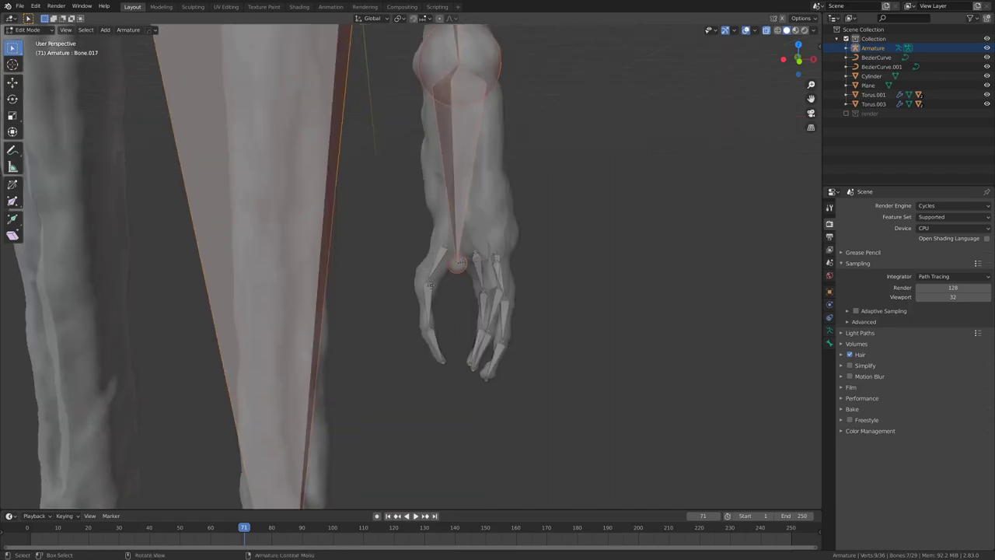
pyautogui.press('c')
pyautogui.scroll(-12, 482, 249)
pyautogui.scroll(-1, 473, 257)
pyautogui.click(472, 283)
pyautogui.press('Escape')
# Set the transform pivot point to the 3D Cursor and test it by rotating the selected limb bones.
pyautogui.scroll(-5, 493, 261)
pyautogui.keyDown('shift'); pyautogui.moveTo(462, 189); pyautogui.dragTo(474, 239, button='middle'); pyautogui.keyUp('shift')
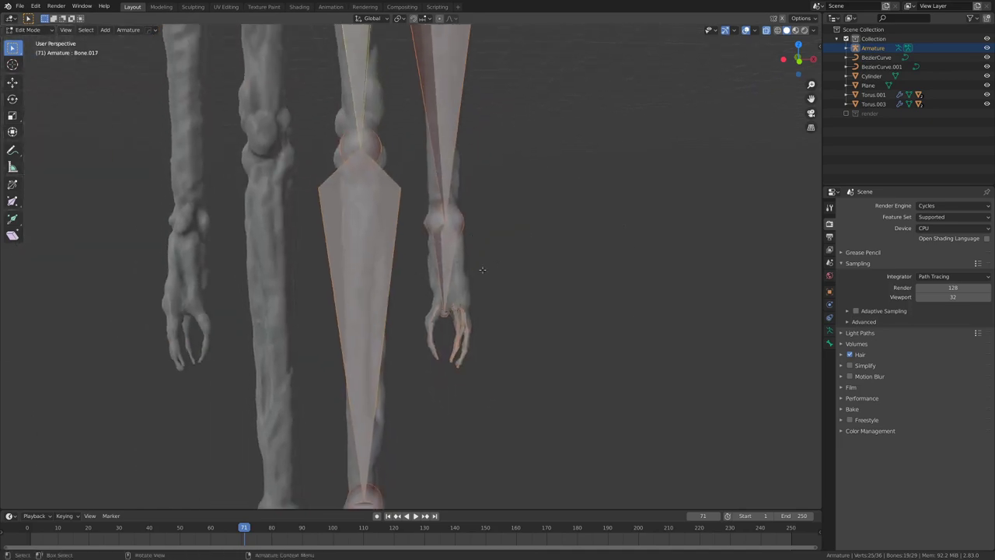
pyautogui.scroll(-8, 594, 180)
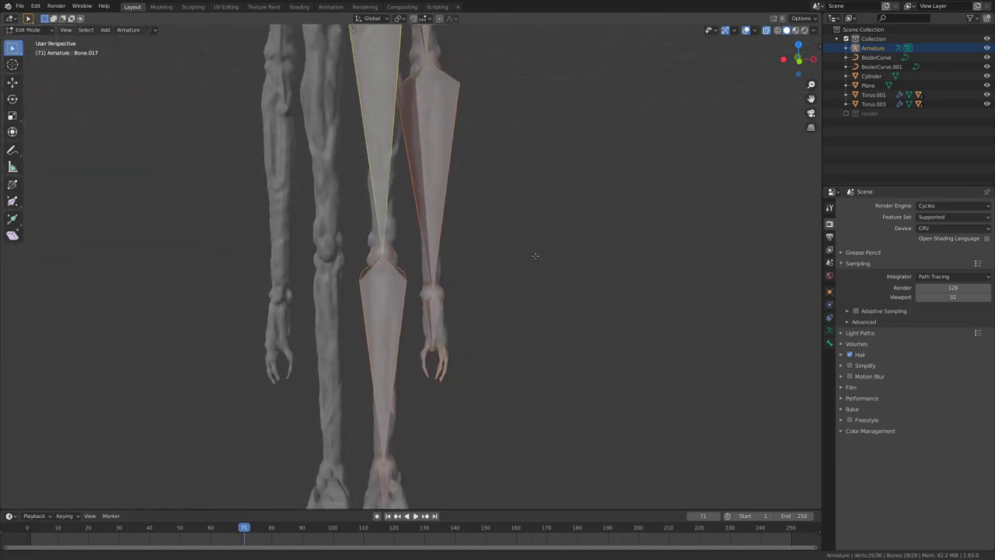
pyautogui.keyDown('shift'); pyautogui.moveTo(407, 251); pyautogui.dragTo(354, 106, button='middle'); pyautogui.keyUp('shift')
pyautogui.scroll(1, 419, 322)
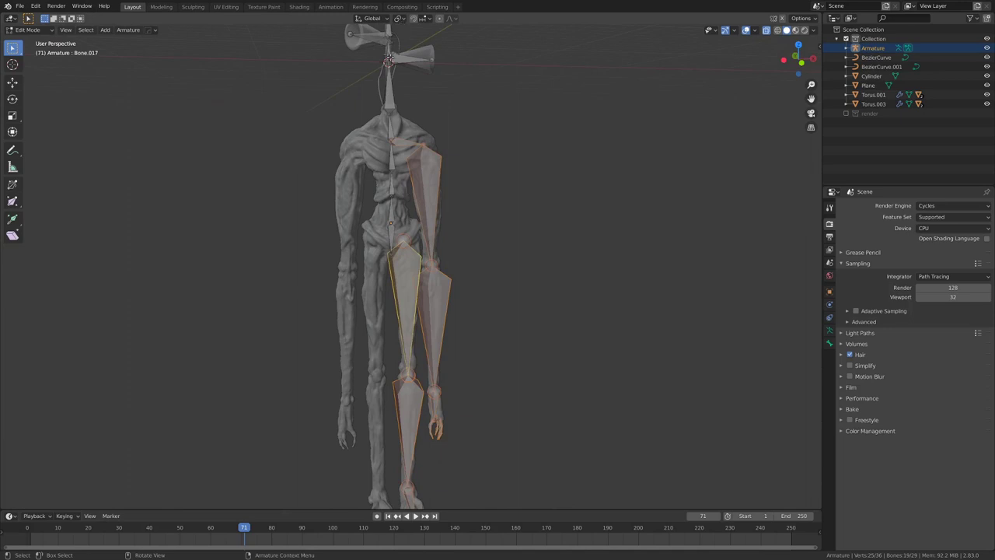
pyautogui.click(373, 20)
pyautogui.press('.')
pyautogui.click(310, 151)
pyautogui.press('r')
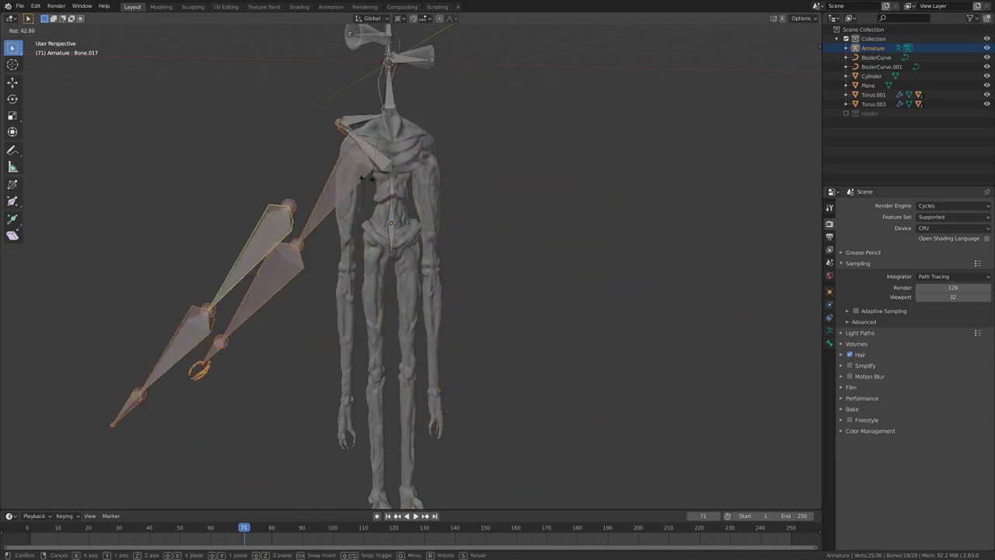
pyautogui.click(466, 138)
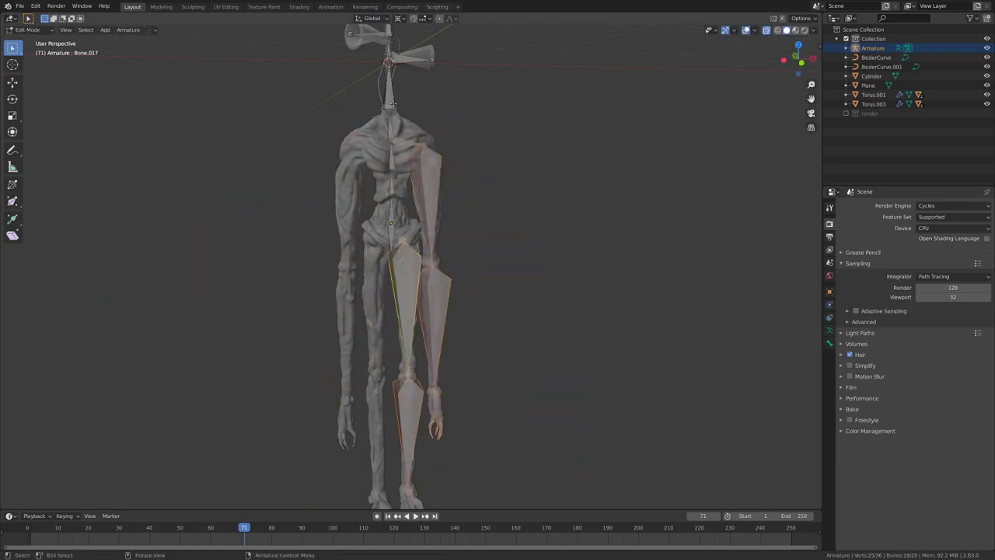
# Duplicate the selected arm, hand and leg bones in place and mirror the copies by scaling them -1 along X.
pyautogui.hotkey('shift', 'd')
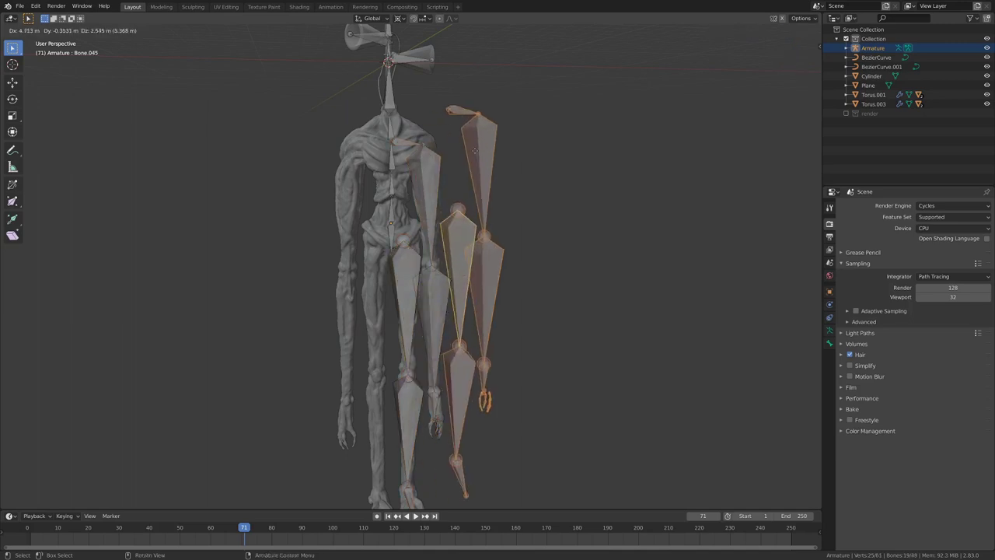
pyautogui.rightClick(590, 153)
pyautogui.press('s')
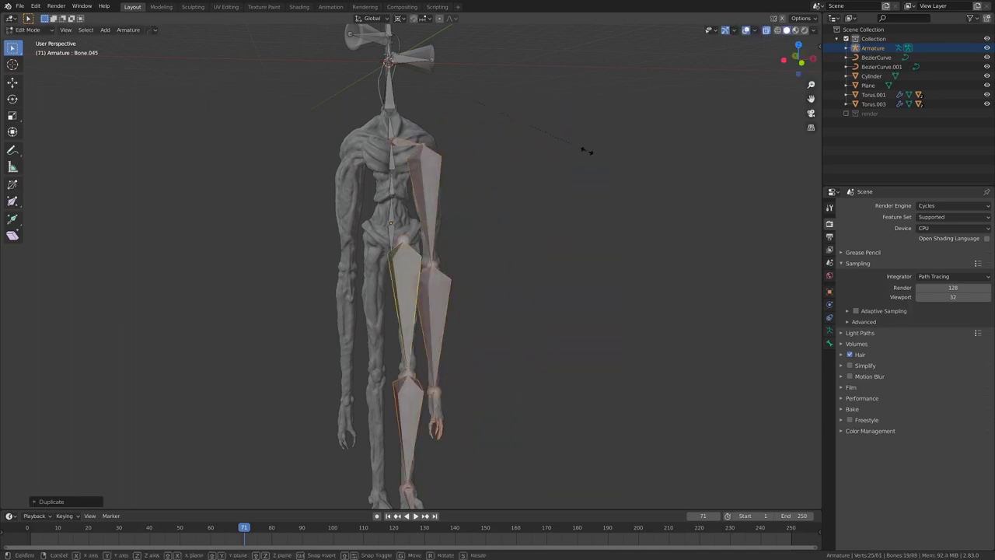
pyautogui.write('x')
pyautogui.write('-1')
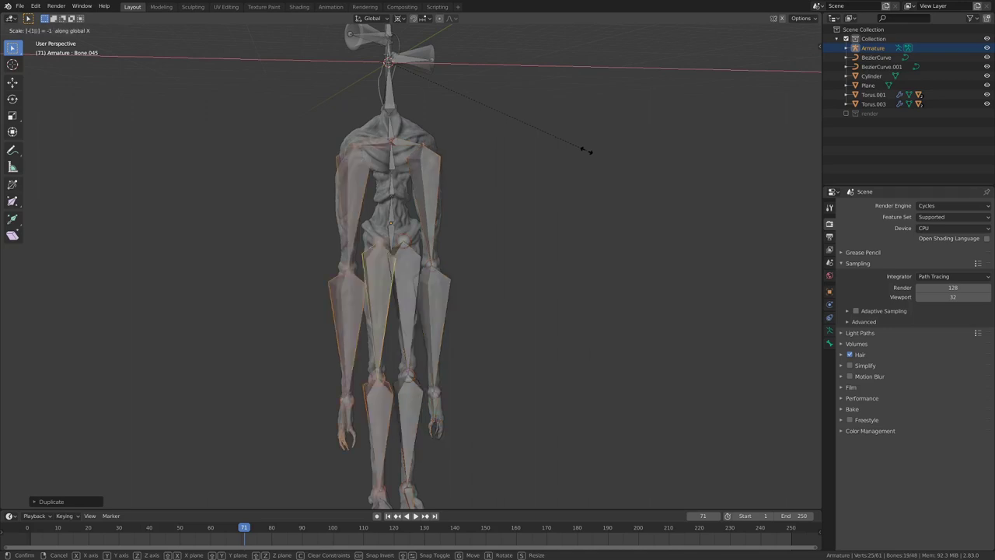
pyautogui.press('Return')
# Examine the mirrored arm, hand and leg bones up close for their fit inside the -X limbs.
pyautogui.moveTo(407, 348); pyautogui.dragTo(384, 307, button='middle')
pyautogui.moveTo(392, 344); pyautogui.dragTo(504, 288, button='middle')
pyautogui.keyDown('shift'); pyautogui.moveTo(486, 375); pyautogui.dragTo(554, 292, button='middle'); pyautogui.keyUp('shift')
pyautogui.scroll(6, 400, 252)
pyautogui.scroll(4, 406, 289)
pyautogui.scroll(-6, 502, 263)
pyautogui.keyDown('shift'); pyautogui.moveTo(502, 263); pyautogui.dragTo(470, 342, button='middle'); pyautogui.keyUp('shift')
pyautogui.scroll(-1, 470, 342)
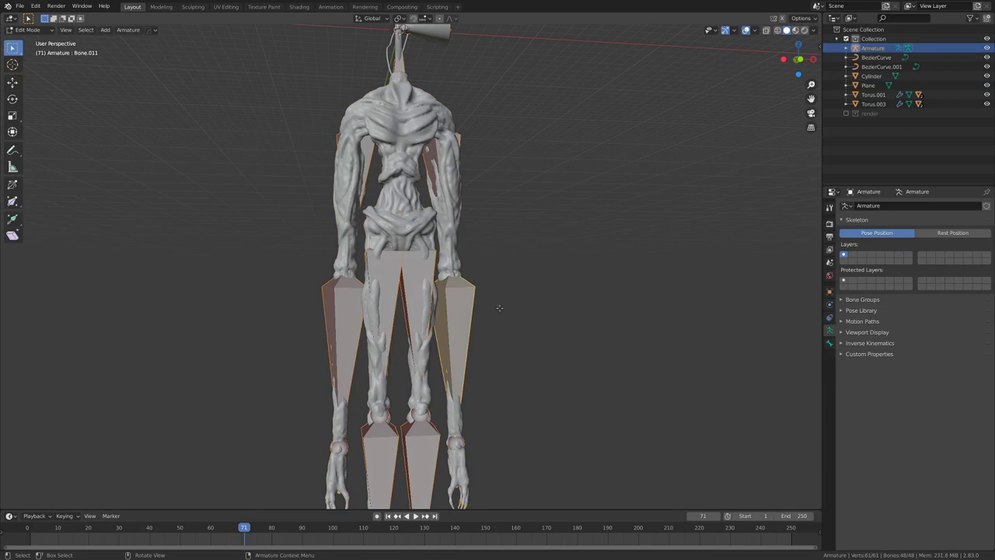
# Review the complete two-sided armature against the solid body from several angles and in the front view.
pyautogui.scroll(-2, 499, 307)
pyautogui.moveTo(503, 303); pyautogui.dragTo(385, 313, button='middle')
pyautogui.scroll(3, 380, 312)
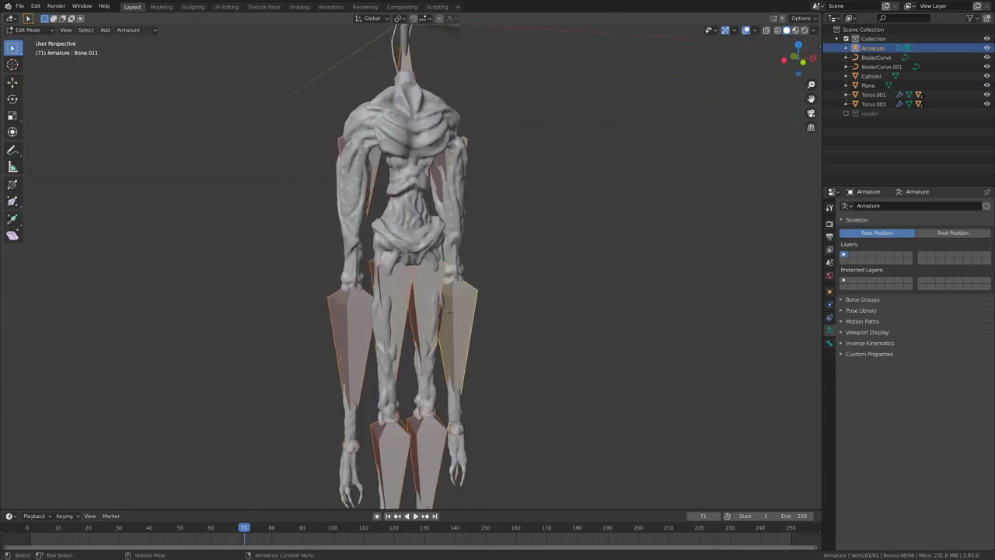
pyautogui.scroll(4, 384, 192)
pyautogui.scroll(-4, 294, 355)
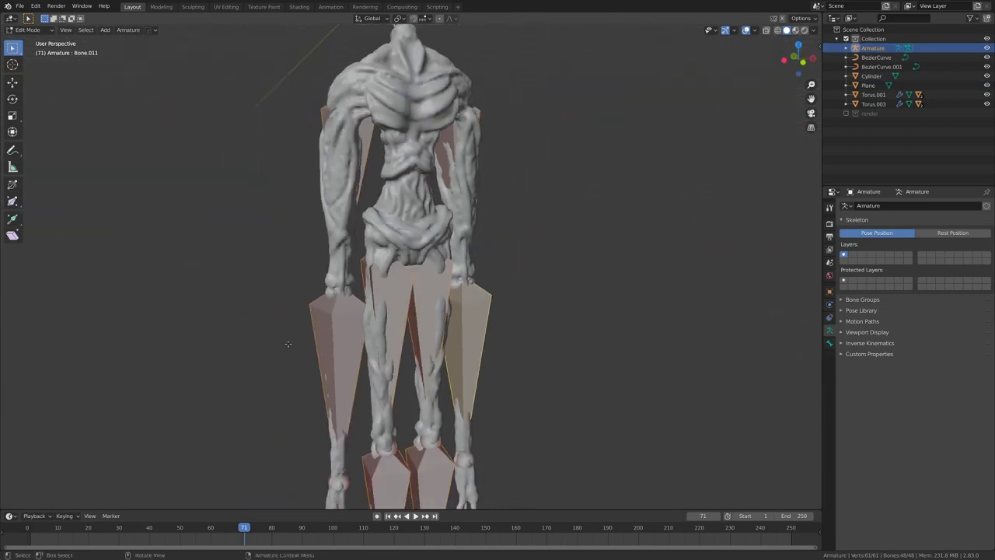
pyautogui.press('KP_1')
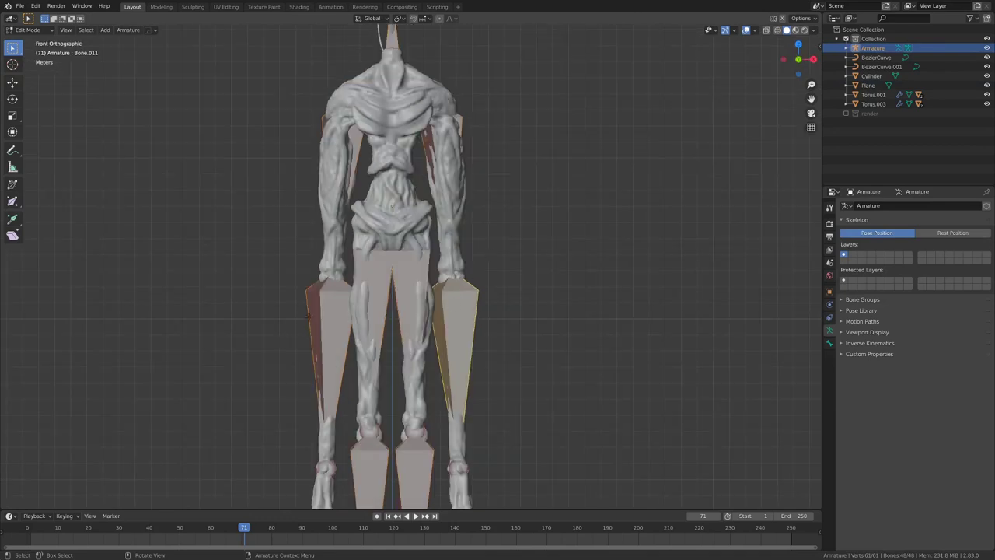
pyautogui.scroll(-2, 542, 302)
pyautogui.scroll(4, 542, 303)
pyautogui.moveTo(542, 303); pyautogui.dragTo(386, 325, button='middle')
pyautogui.scroll(3, 345, 302)
pyautogui.scroll(-3, 366, 311)
pyautogui.scroll(-3, 393, 311)
pyautogui.scroll(4, 406, 336)
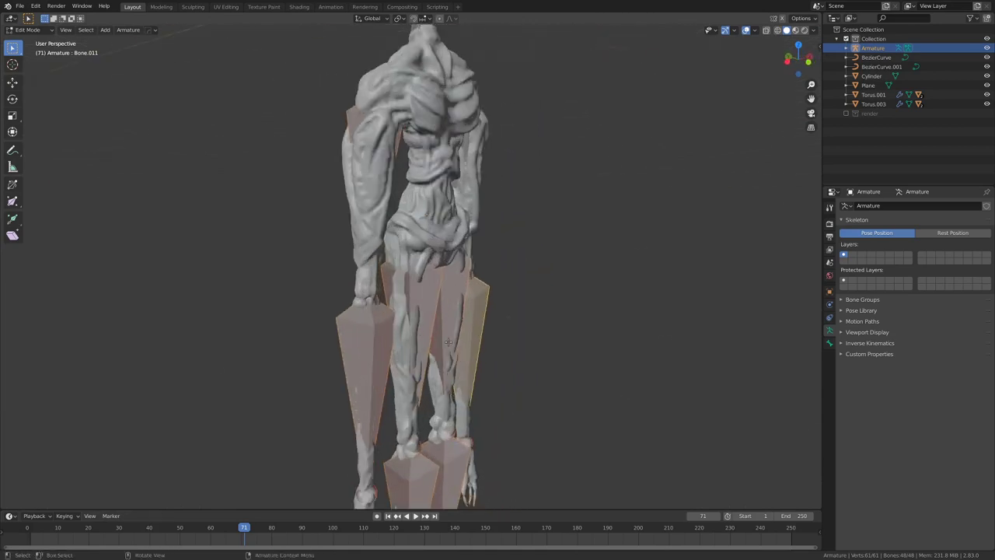
pyautogui.moveTo(542, 265); pyautogui.dragTo(507, 307, button='middle')
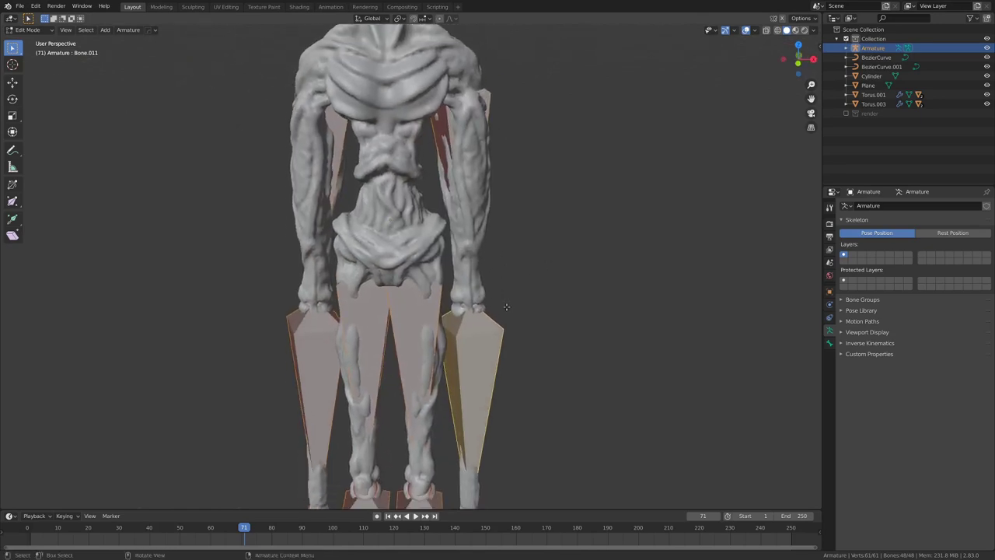
pyautogui.press('KP_1')
pyautogui.scroll(-3, 485, 286)
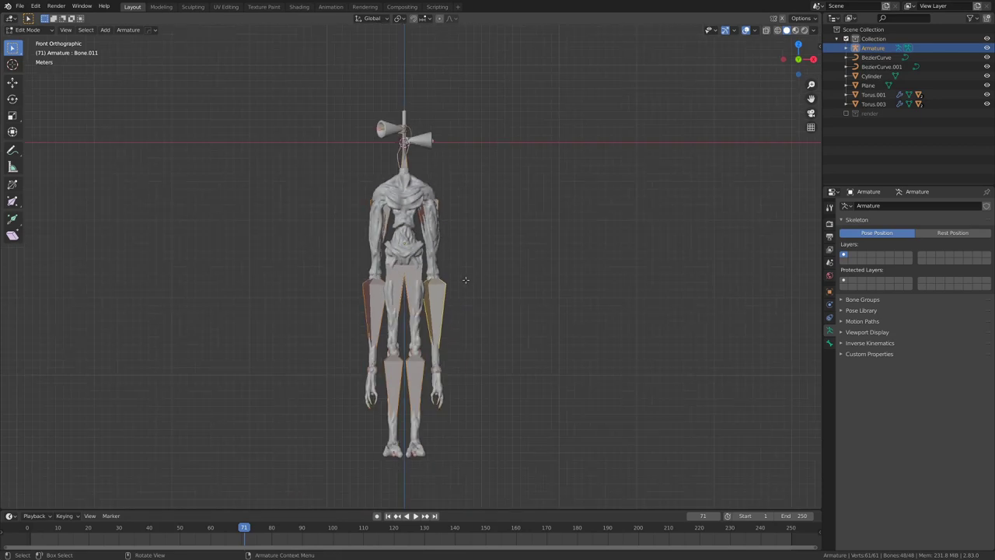
# Recalculate the roll of the selected armature bones using the View Axis option.
pyautogui.scroll(4, 470, 283)
pyautogui.press('F3')
pyautogui.write('Align Bone')
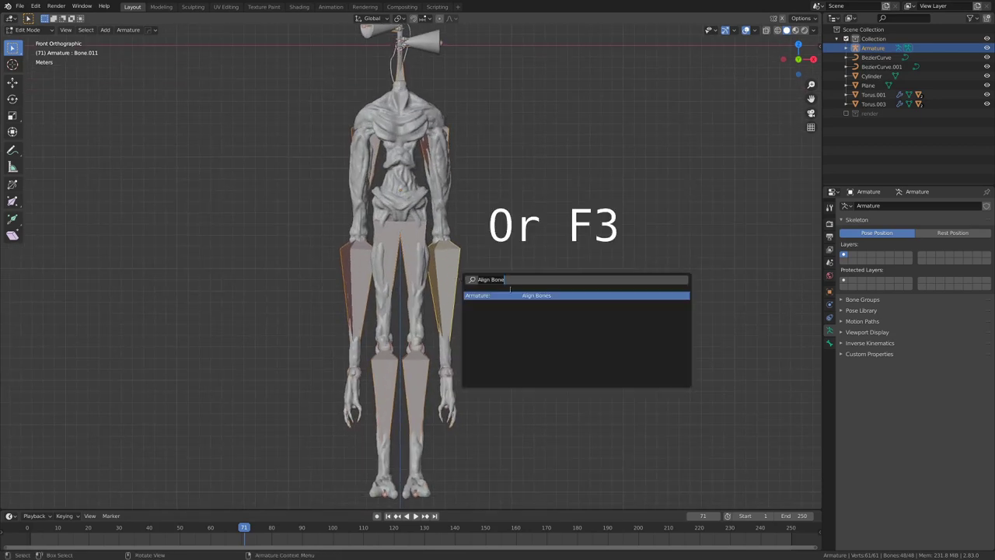
pyautogui.press('BackSpace')
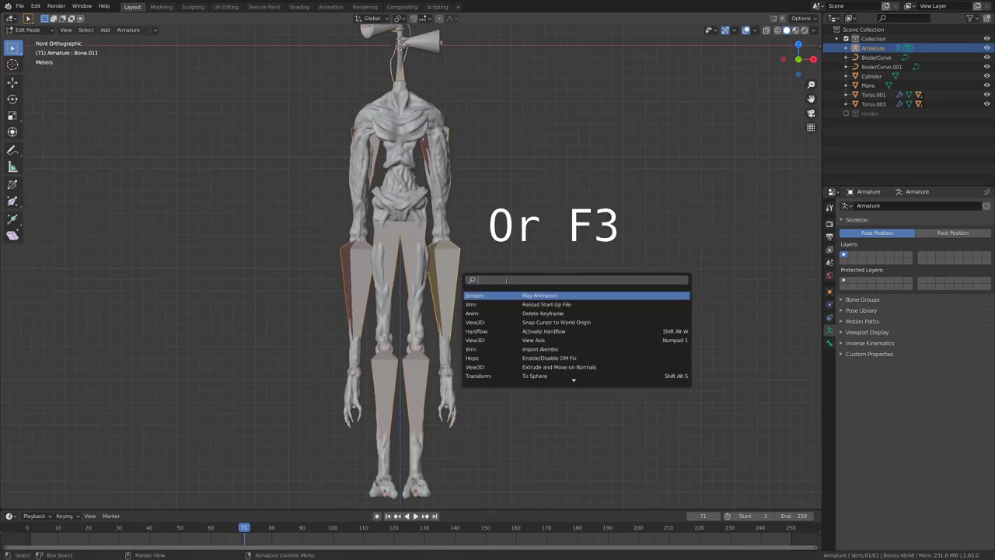
pyautogui.write('r')
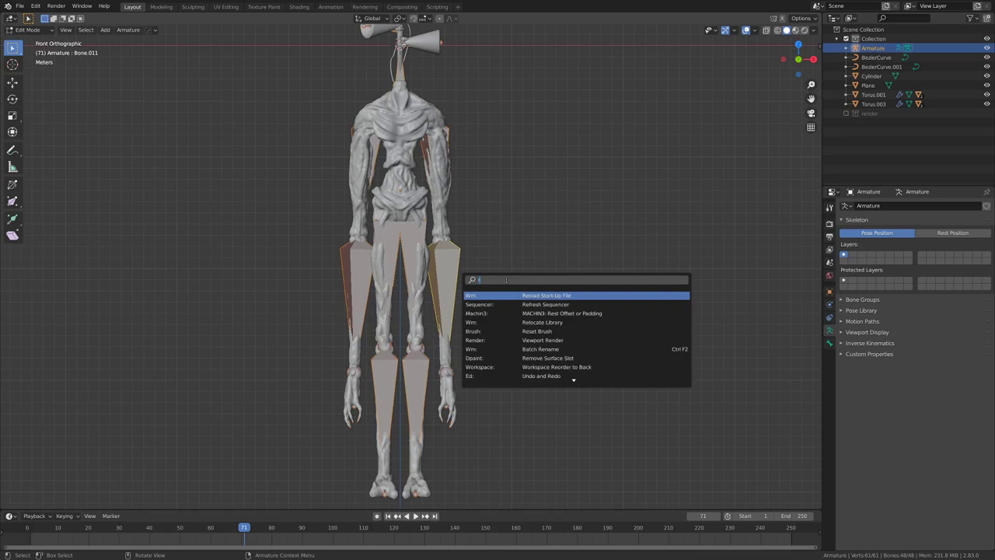
pyautogui.write('oll')
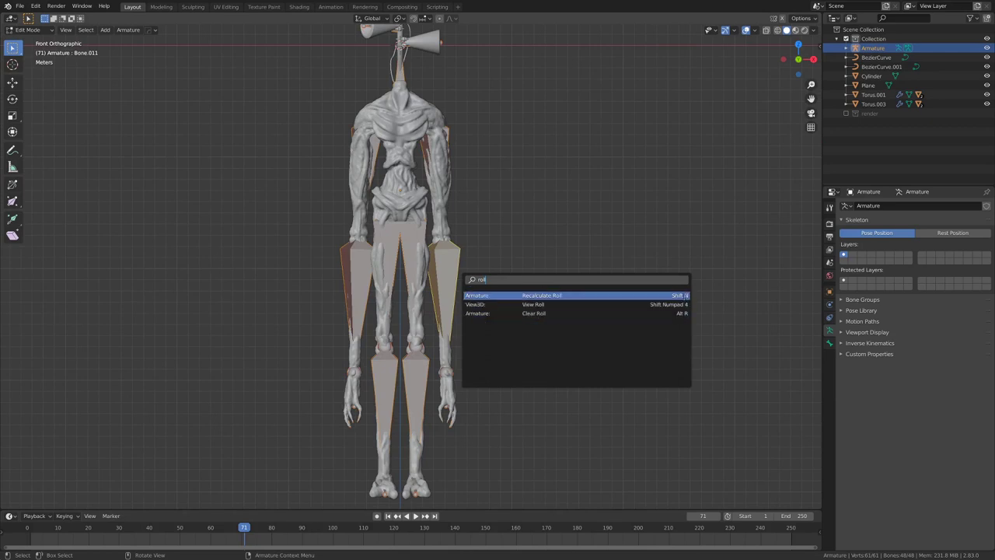
pyautogui.press('Return')
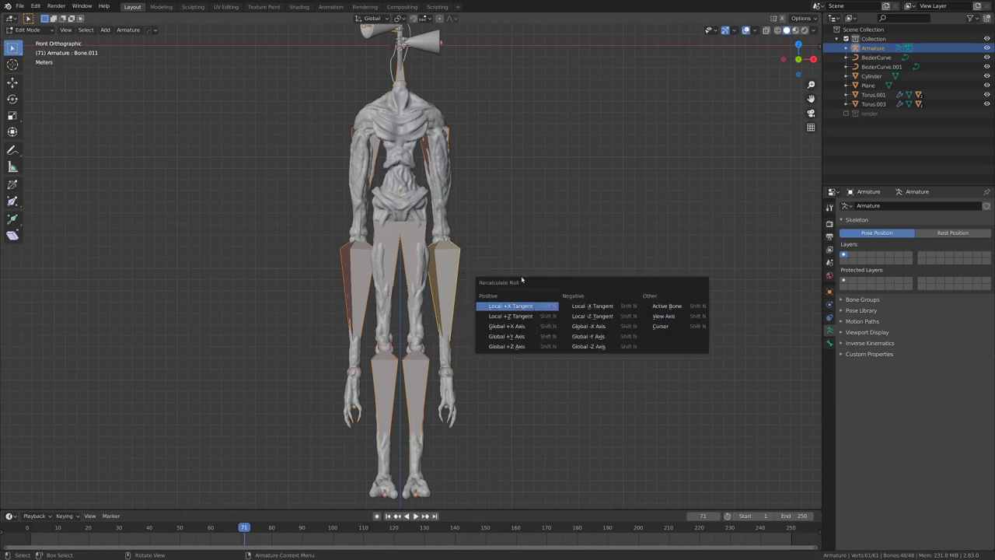
pyautogui.moveTo(525, 282); pyautogui.dragTo(152, 257)
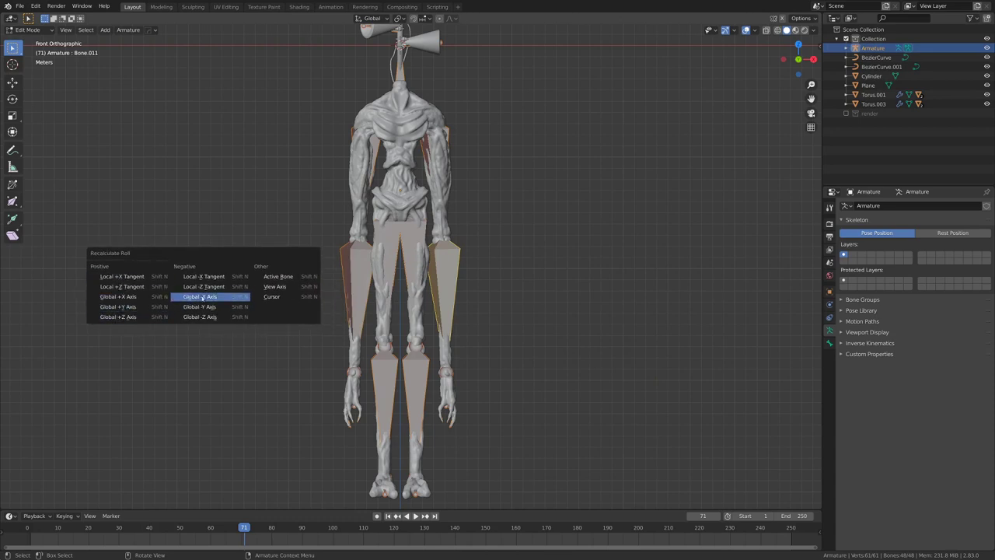
pyautogui.click(300, 290)
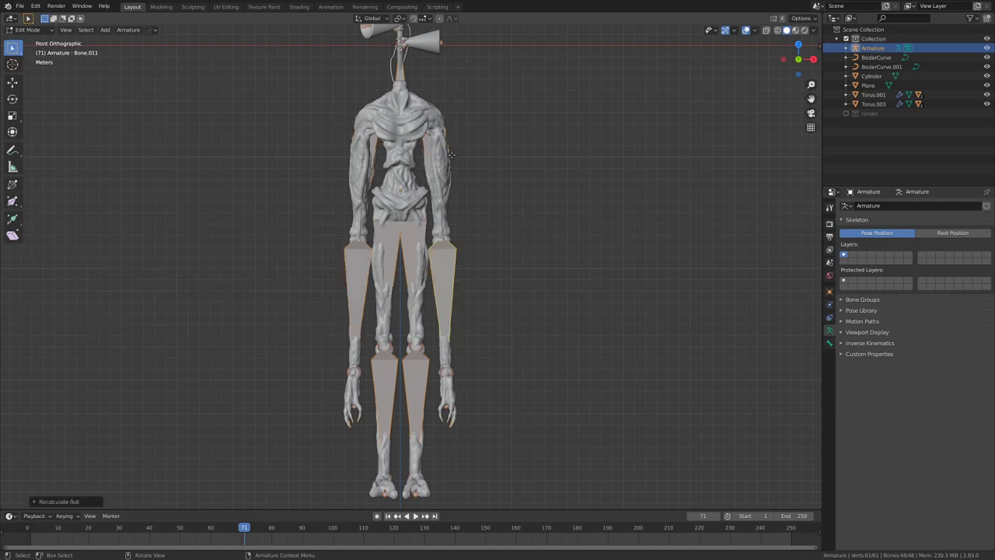
# Parent the body mesh to the armature With Automatic Weights and check the binding with a trial move.
pyautogui.moveTo(445, 300)
pyautogui.keyDown('shift'); pyautogui.mouseDown(button='middle')
pyautogui.moveTo(444, 278)
pyautogui.moveTo(431, 288)
pyautogui.moveTo(444, 286)
pyautogui.mouseUp(button='middle'); pyautogui.keyUp('shift')
pyautogui.scroll(1, 444, 278)
pyautogui.scroll(-2, 431, 289)
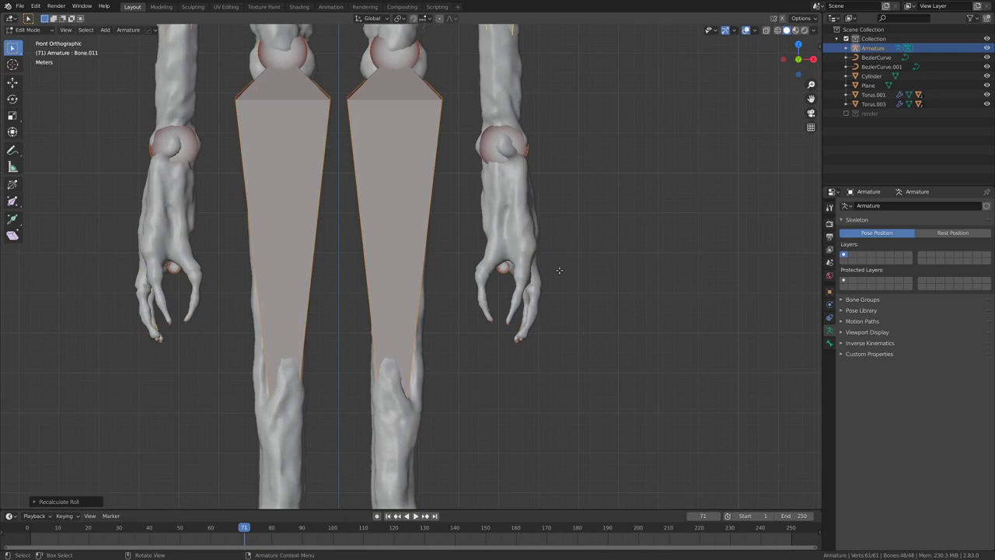
pyautogui.scroll(-8, 561, 270)
pyautogui.hotkey('ctrl', 'Tab')
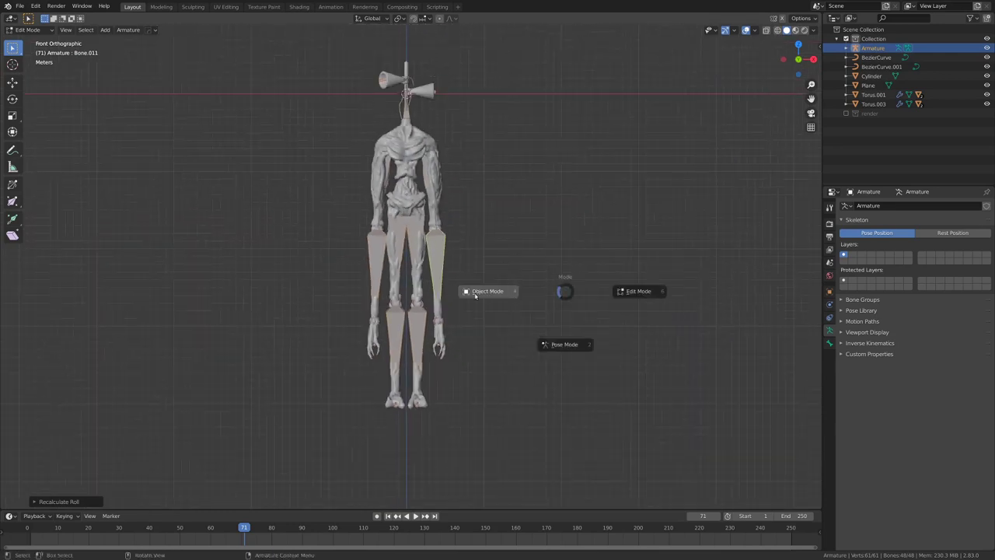
pyautogui.click(470, 292)
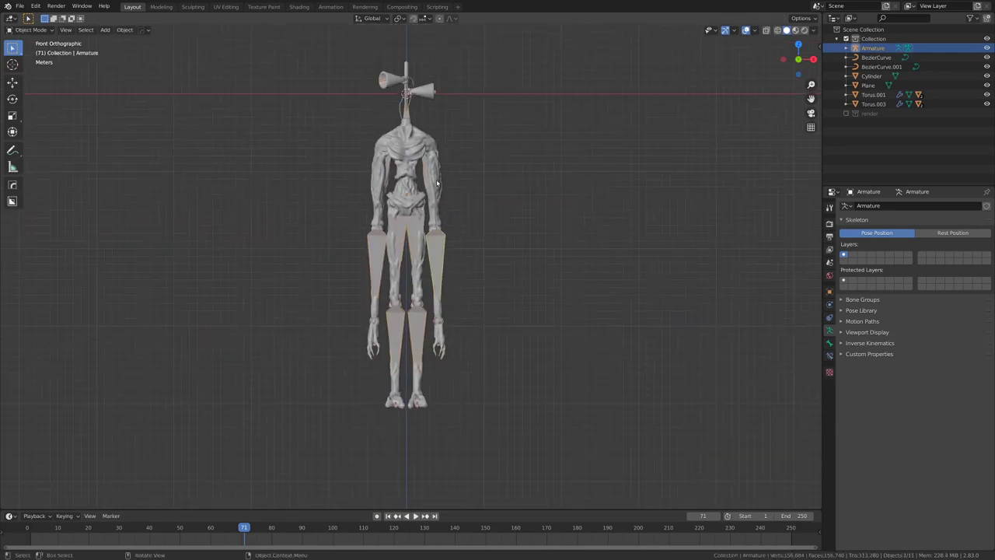
pyautogui.click(437, 182)
pyautogui.keyDown('shift'); pyautogui.click(438, 250); pyautogui.keyUp('shift')
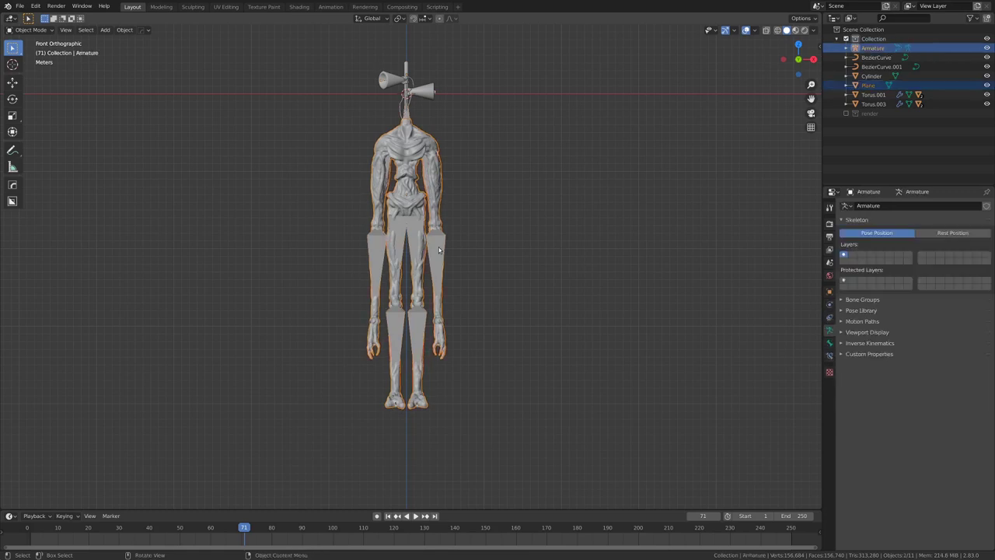
pyautogui.hotkey('ctrl', 'p')
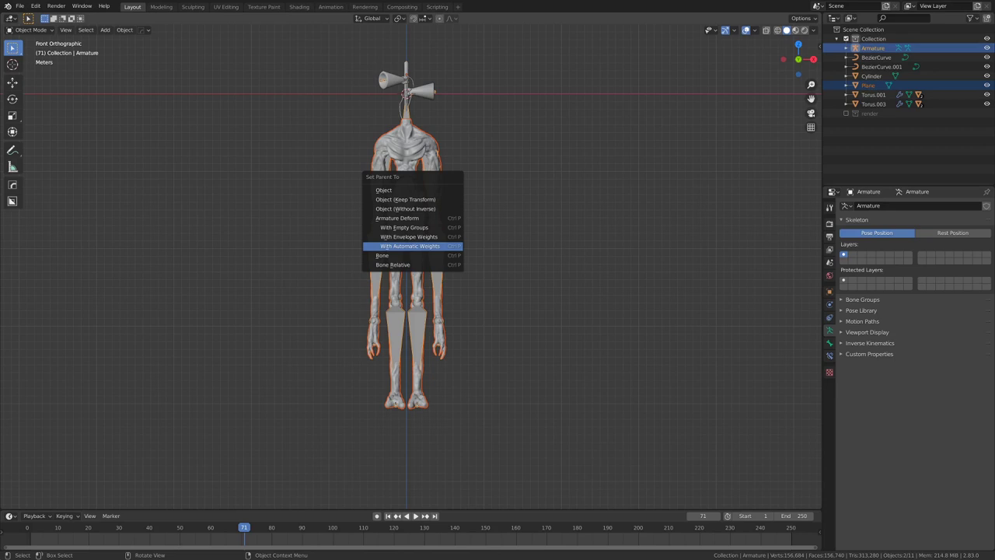
pyautogui.click(419, 246)
pyautogui.press('g')
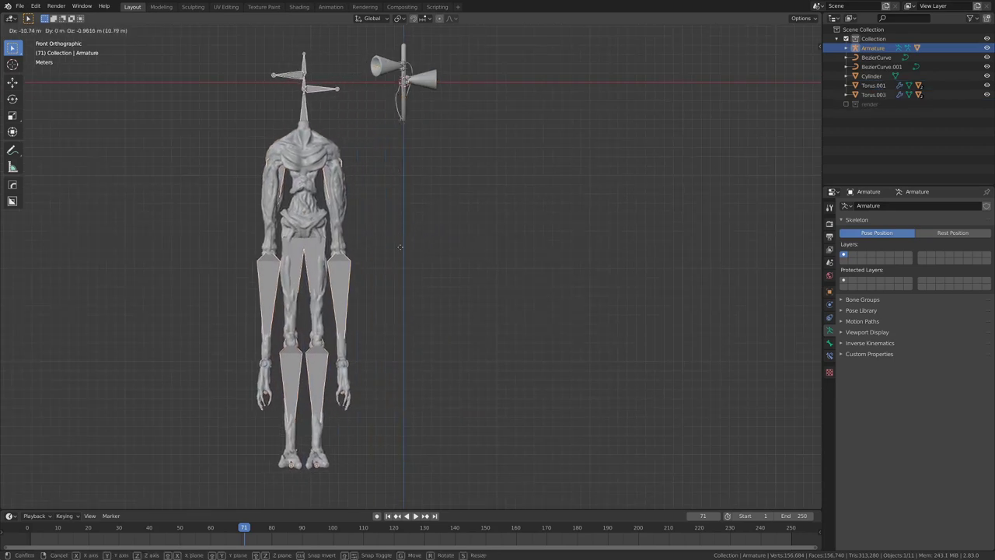
pyautogui.rightClick(408, 247)
# In Pose Mode with overlays hidden, rotate the +X forearm bone about global X to swing the forearm forward and up.
pyautogui.scroll(2, 427, 266)
pyautogui.hotkey('ctrl', 'Tab')
pyautogui.click(460, 268)
pyautogui.moveTo(494, 270); pyautogui.dragTo(457, 279, button='middle')
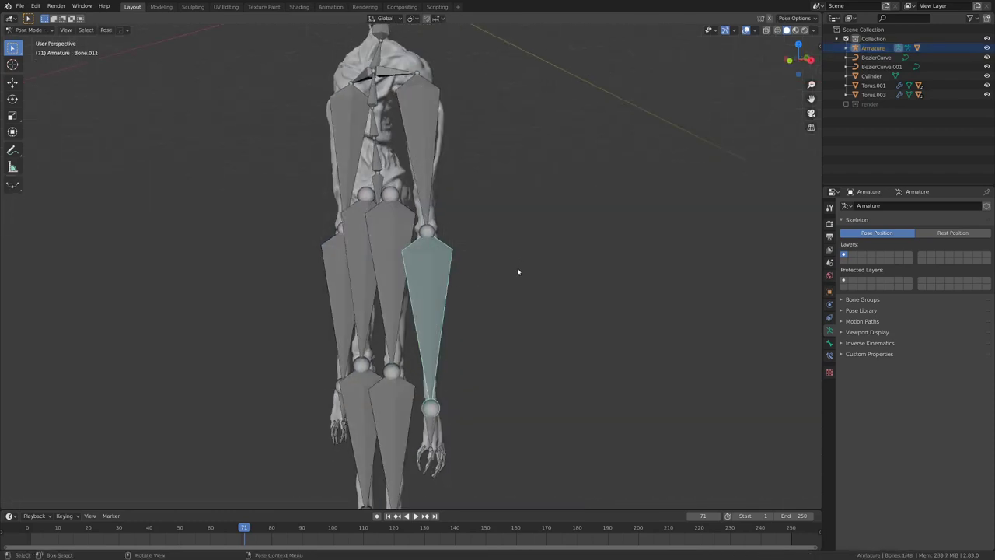
pyautogui.press('z')
pyautogui.click(525, 224)
pyautogui.moveTo(542, 215); pyautogui.dragTo(553, 237, button='middle')
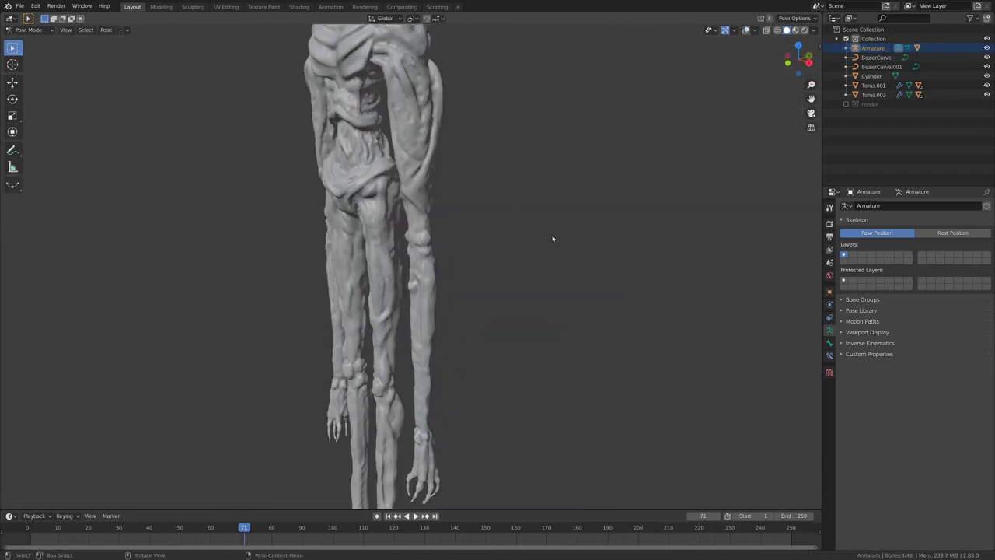
pyautogui.press('r')
pyautogui.press('x')
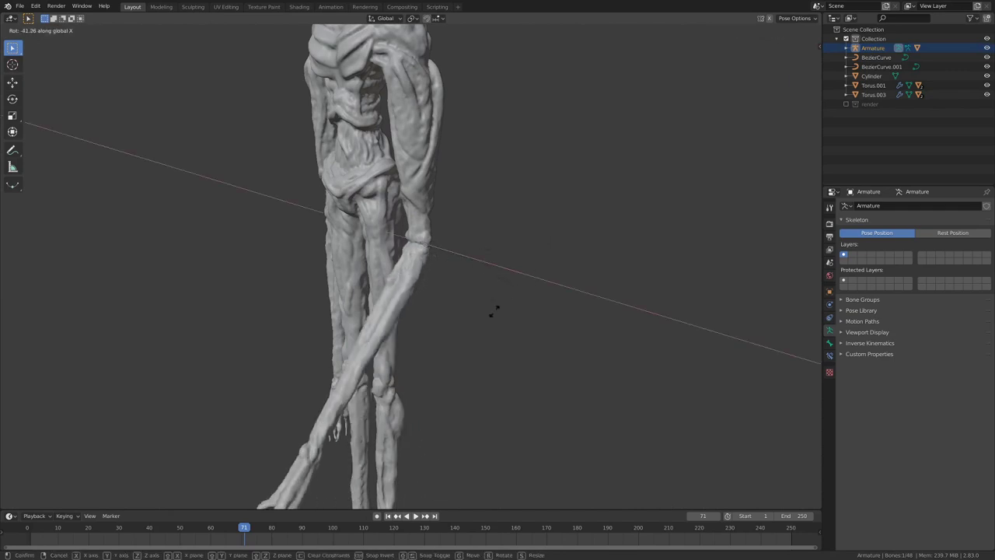
pyautogui.click(423, 333)
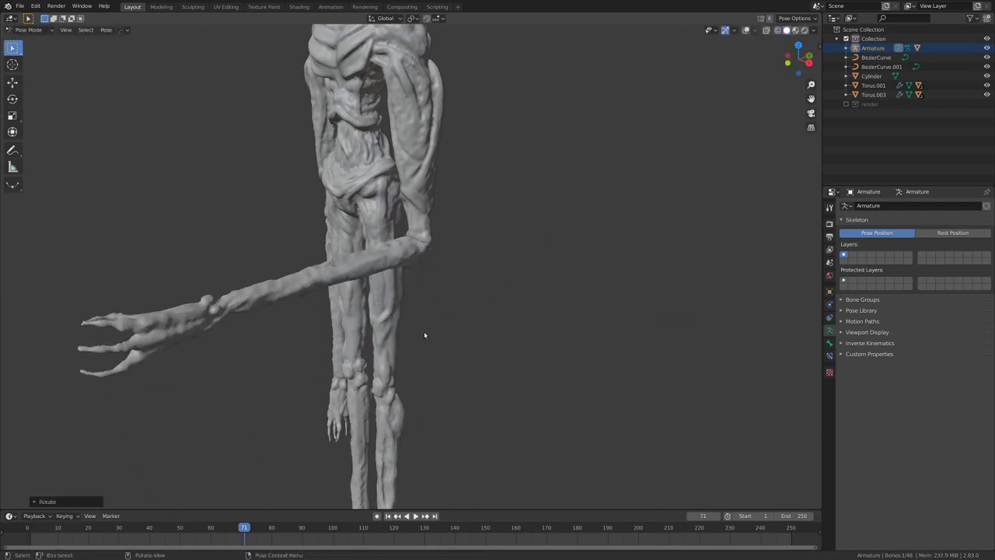
# Show the bones again and rotate the +X upper-arm bone to raise the arm out to the side.
pyautogui.hotkey('shift', 'alt', 'z')
pyautogui.click(406, 137)
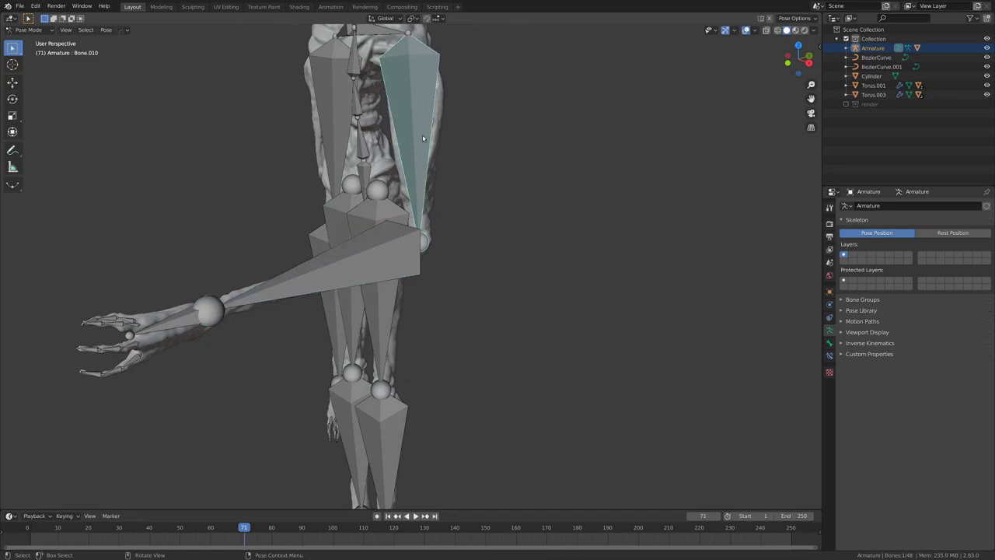
pyautogui.keyDown('shift'); pyautogui.moveTo(430, 124); pyautogui.dragTo(491, 289, button='middle'); pyautogui.keyUp('shift')
pyautogui.press('r')
pyautogui.press('x')
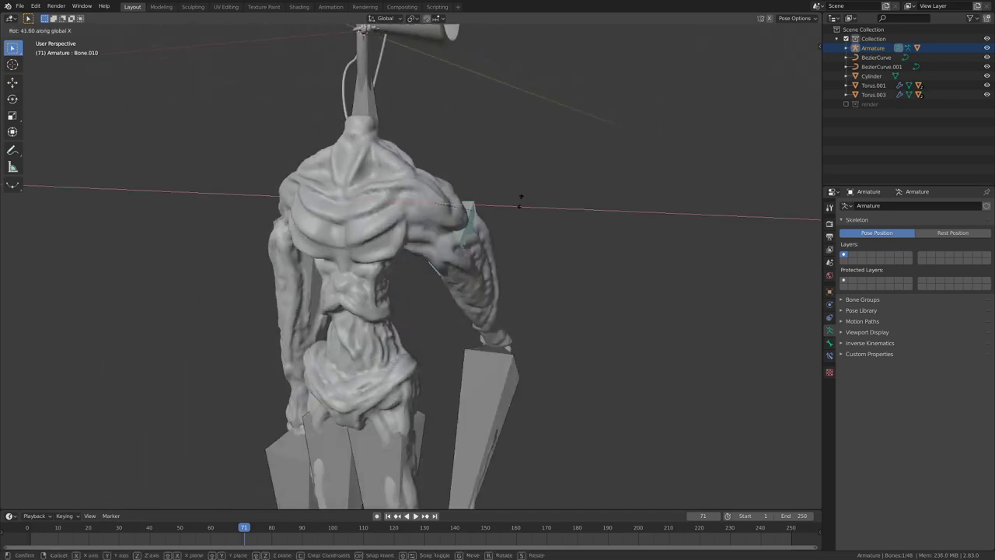
pyautogui.click(577, 151)
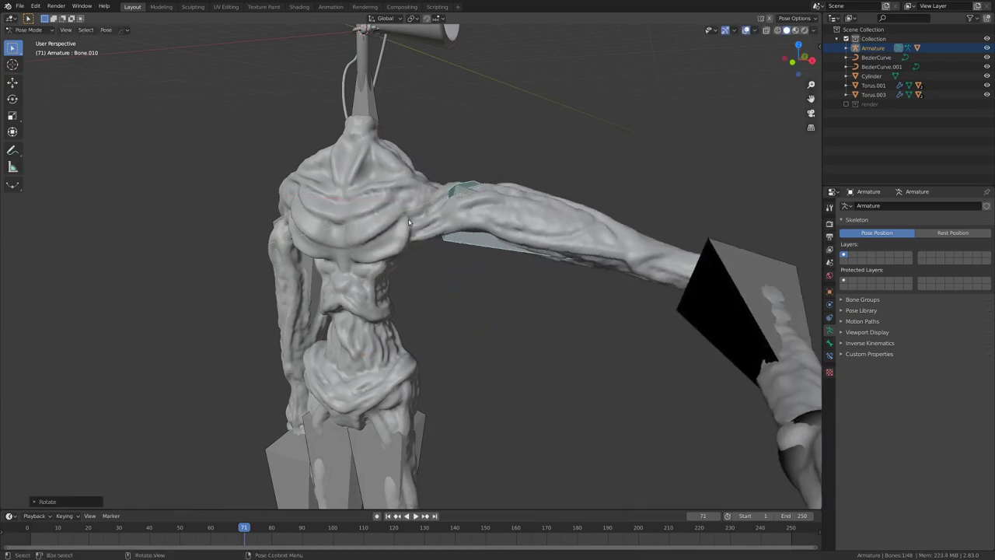
# Rotate the +X shoulder bone about global Y to lift the shoulder with the raised arm.
pyautogui.scroll(3, 437, 169)
pyautogui.moveTo(437, 169); pyautogui.dragTo(428, 248, button='middle')
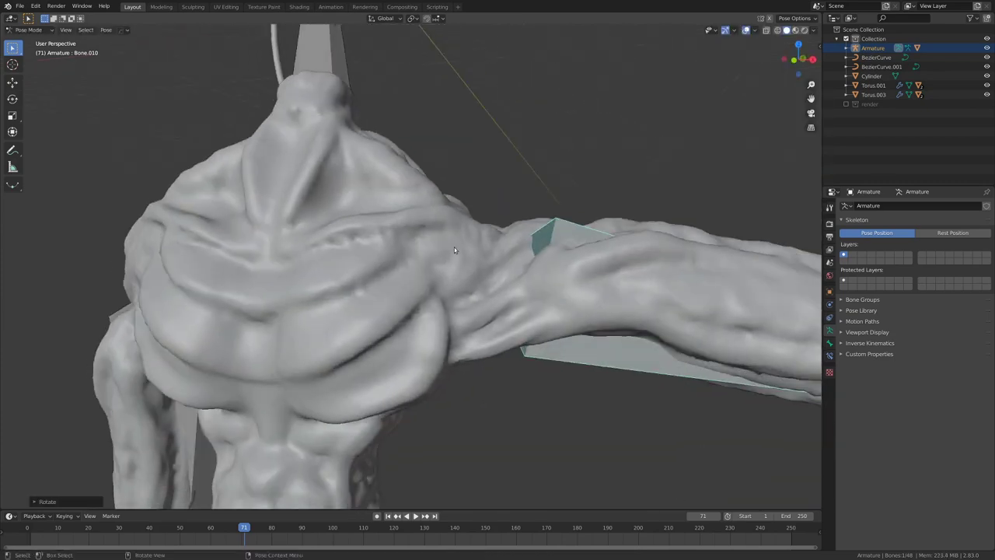
pyautogui.click(404, 209)
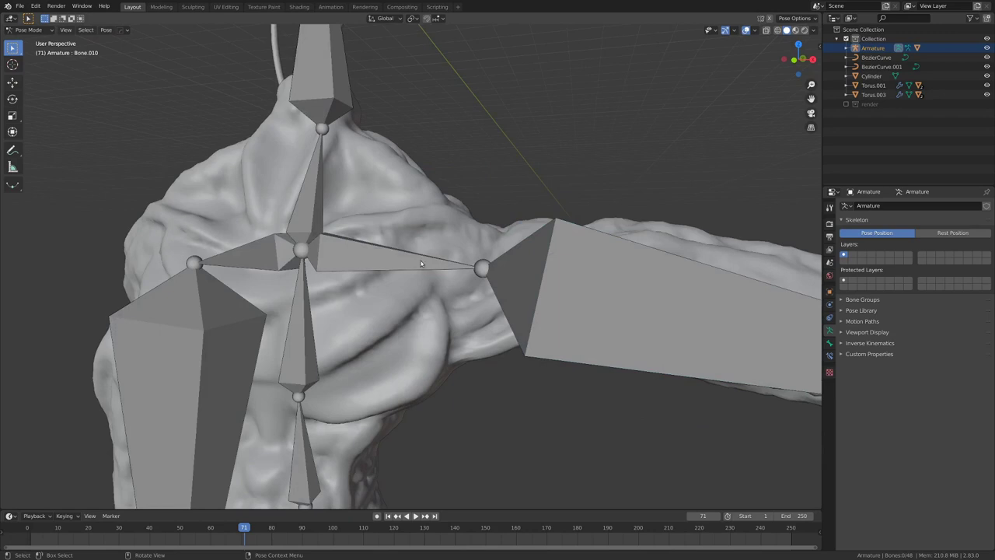
pyautogui.click(406, 264)
pyautogui.scroll(-3, 406, 264)
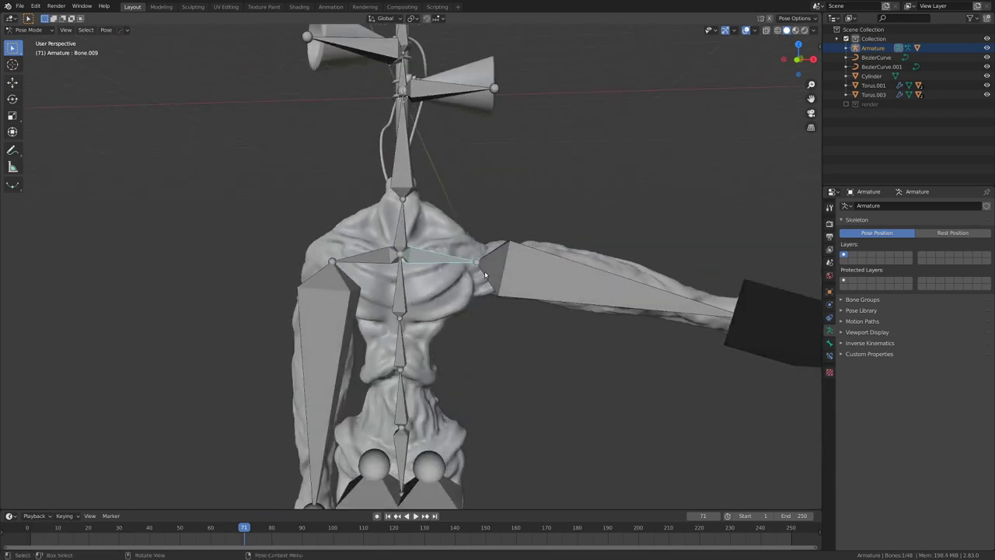
pyautogui.press('r')
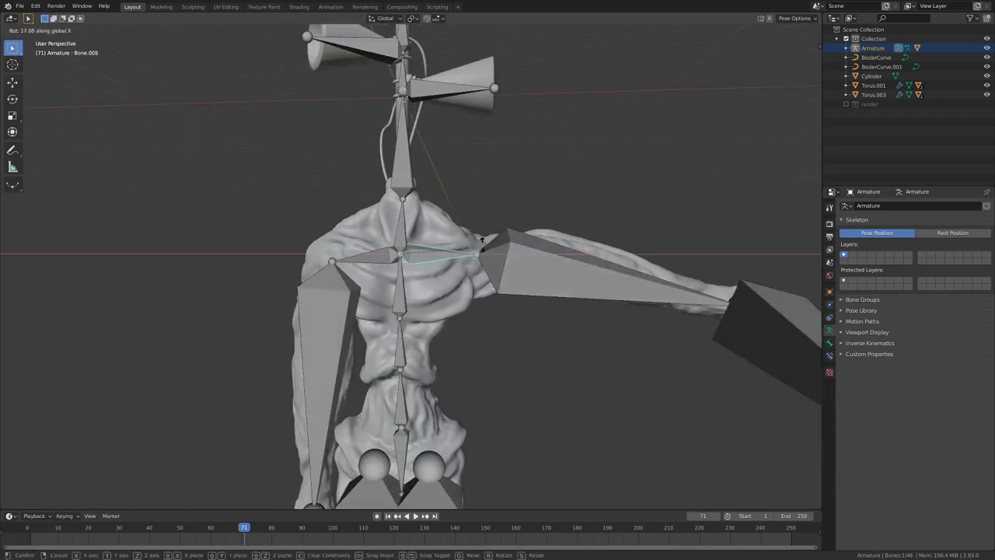
pyautogui.press('y')
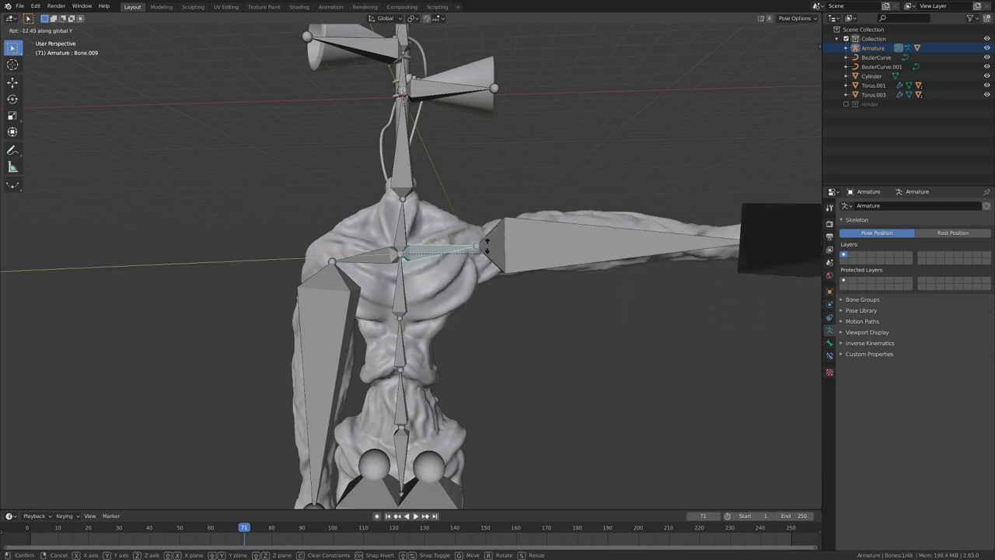
pyautogui.click(514, 225)
# Rotate the +X upper-arm bone about global Y to lower the arm slightly below horizontal.
pyautogui.click(543, 219)
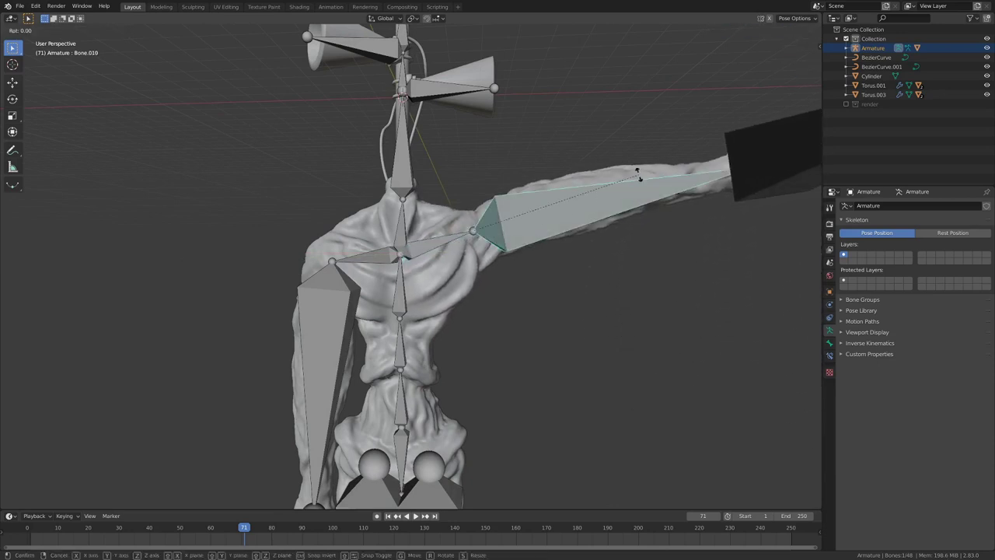
pyautogui.press('x')
pyautogui.press('y')
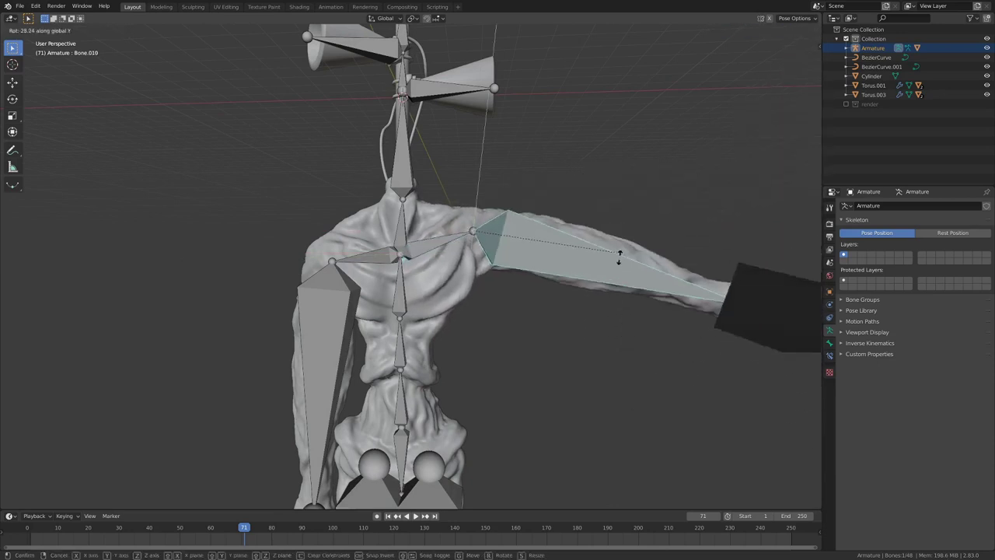
pyautogui.click(609, 278)
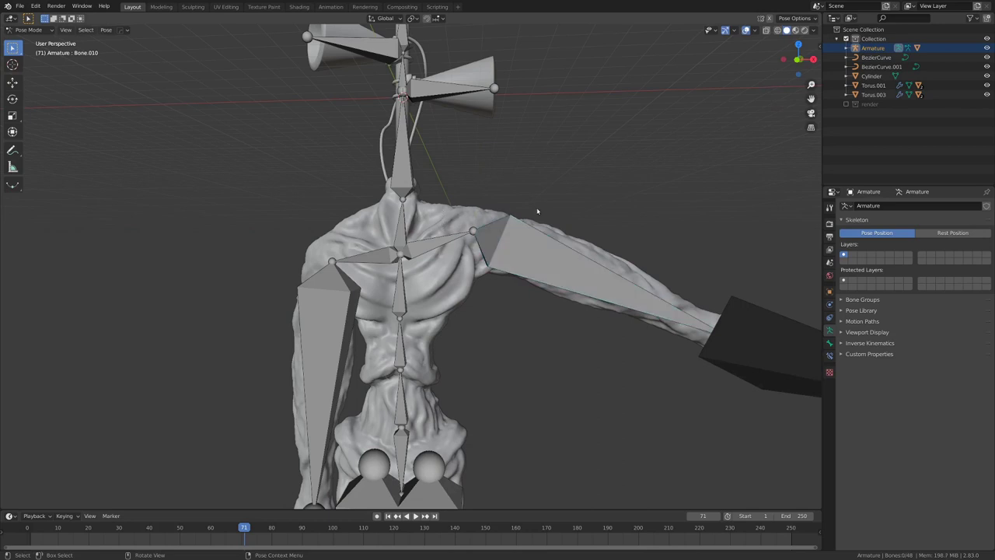
# Select the body mesh in Object Mode and enable Preserve Volume on its Armature modifier.
pyautogui.hotkey('ctrl', 'Tab')
pyautogui.click(475, 215)
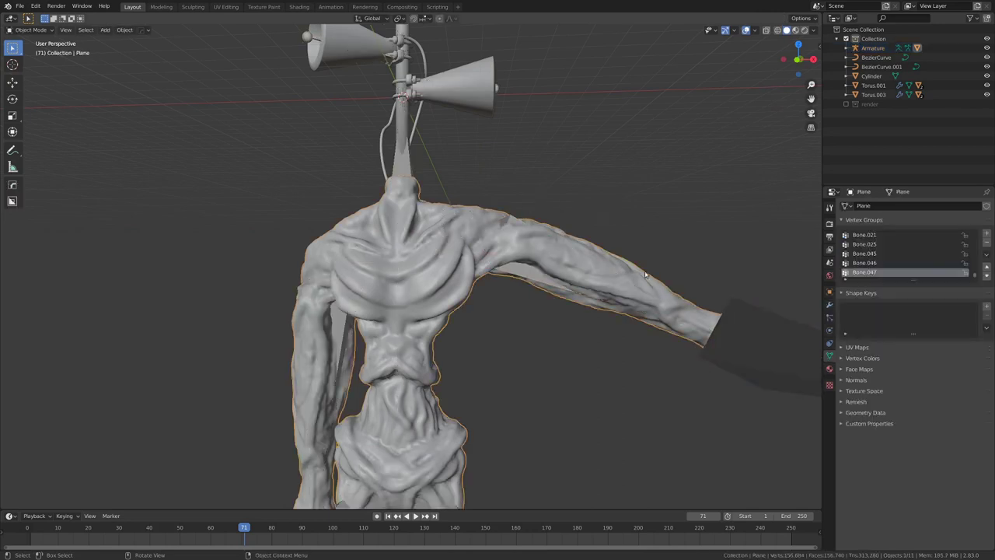
pyautogui.click(830, 305)
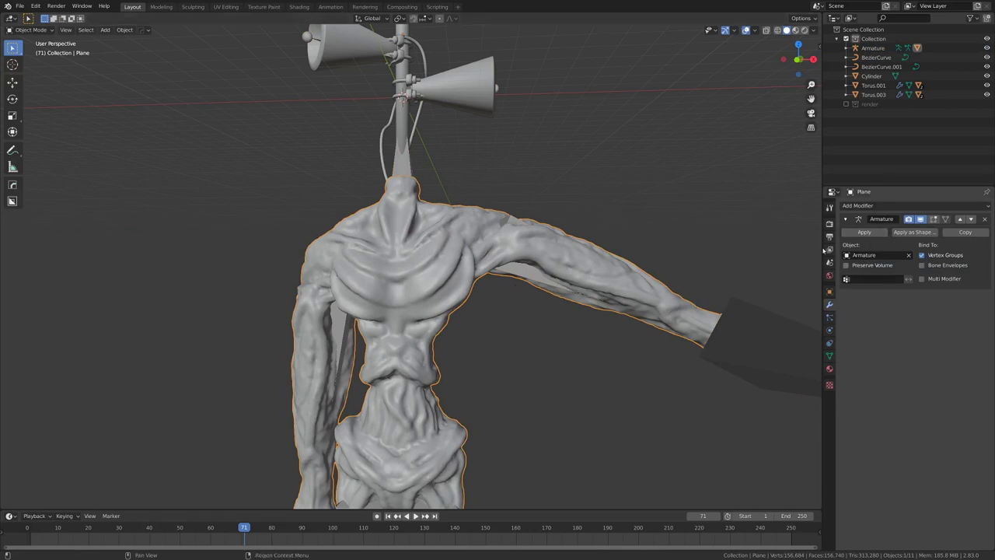
pyautogui.click(847, 266)
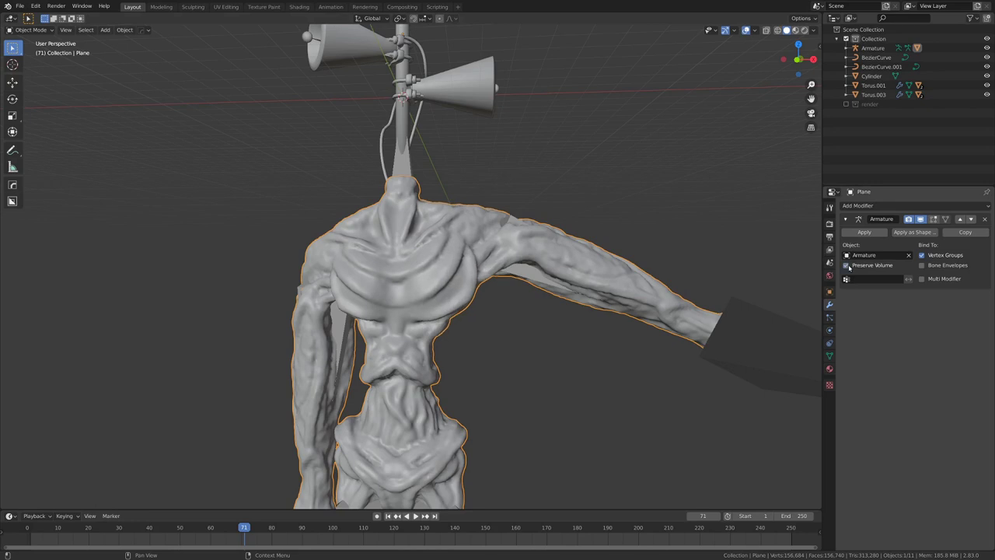
# Return the armature to Pose Mode and rotate the +X upper-arm bone to test the shoulder deformation.
pyautogui.scroll(1, 465, 250)
pyautogui.keyDown('shift'); pyautogui.moveTo(465, 250); pyautogui.dragTo(412, 311, button='middle'); pyautogui.keyUp('shift')
pyautogui.click(480, 273)
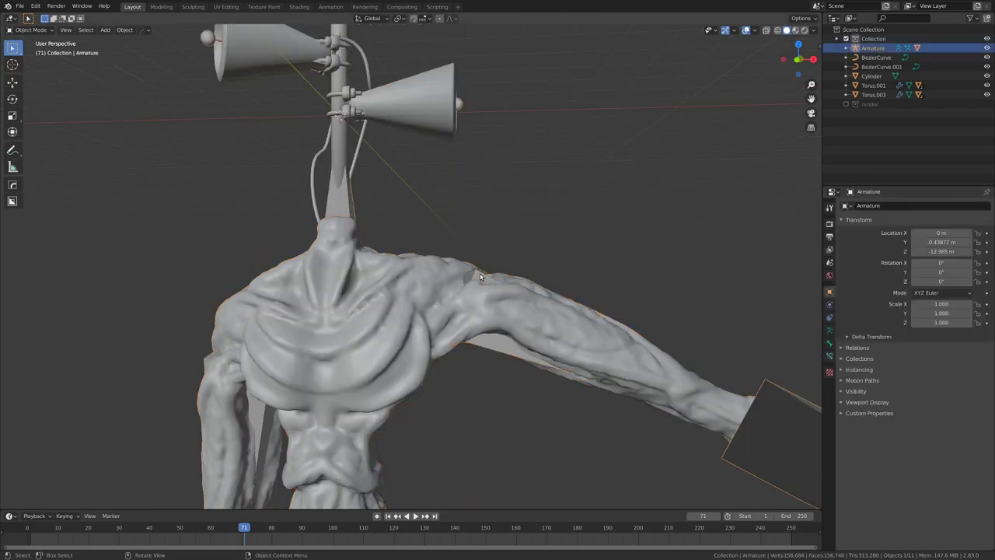
pyautogui.hotkey('ctrl', 'Tab')
pyautogui.click(470, 333)
pyautogui.click(479, 322)
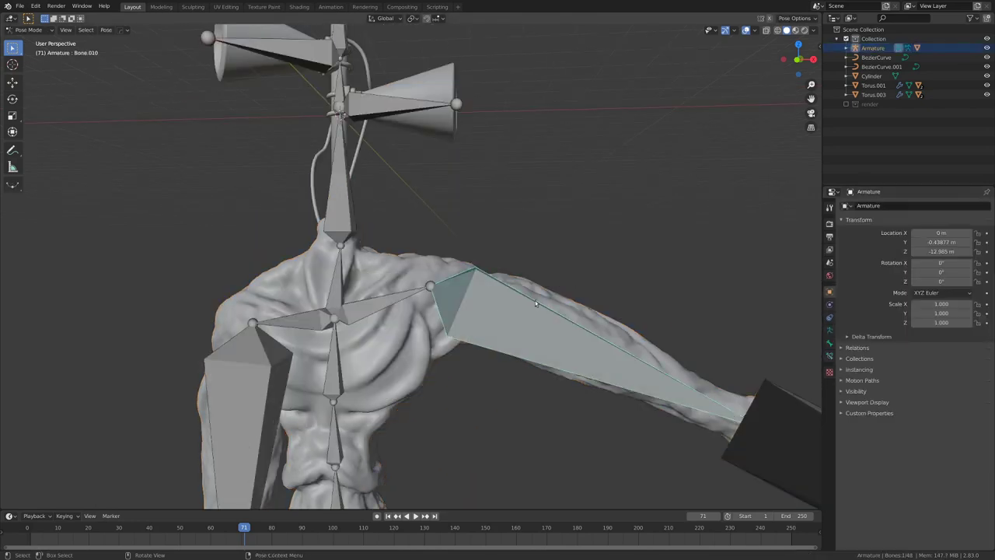
pyautogui.press('r')
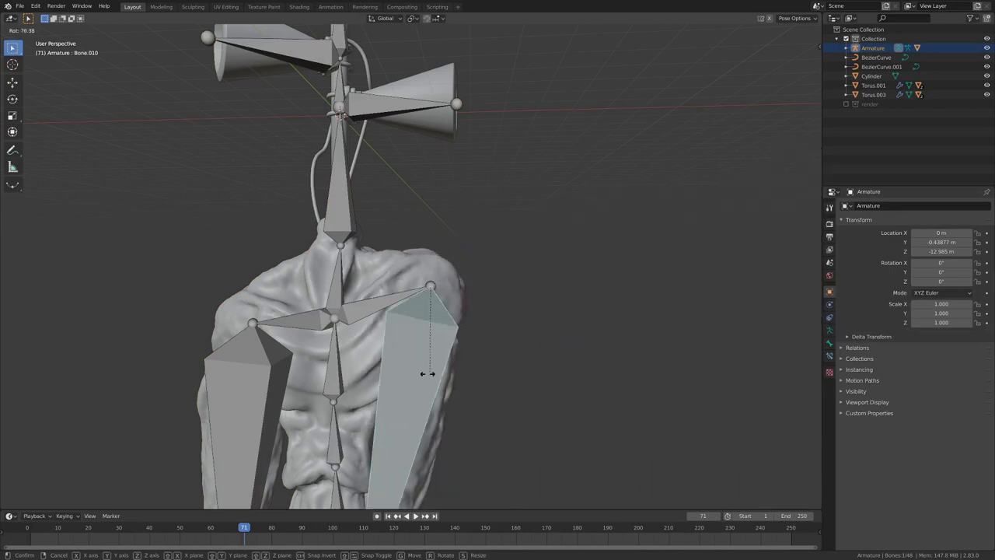
pyautogui.click(380, 300)
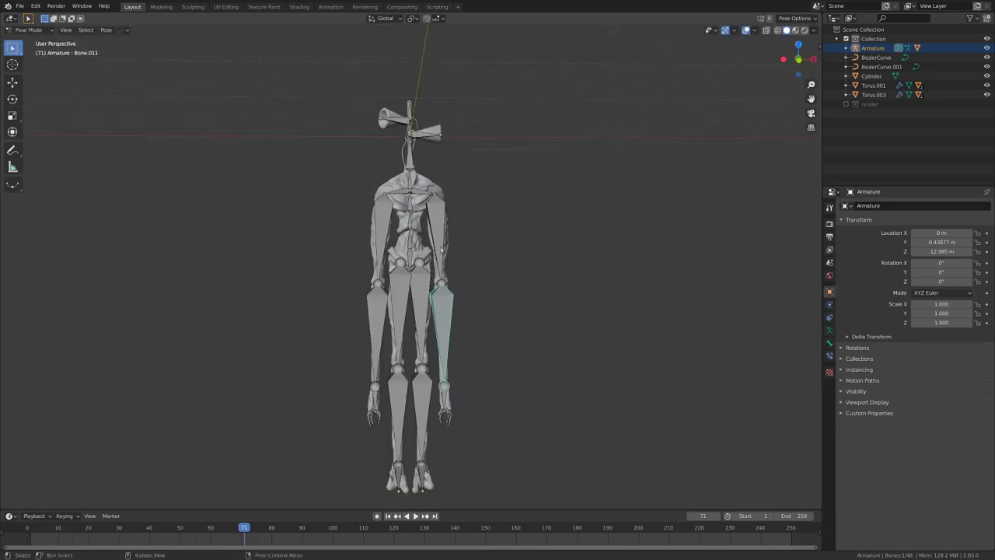
# Reset the pose of all armature bones and switch the armature to Object Mode.
pyautogui.scroll(1, 444, 253)
pyautogui.moveTo(444, 252); pyautogui.dragTo(464, 269, button='middle')
pyautogui.press('a')
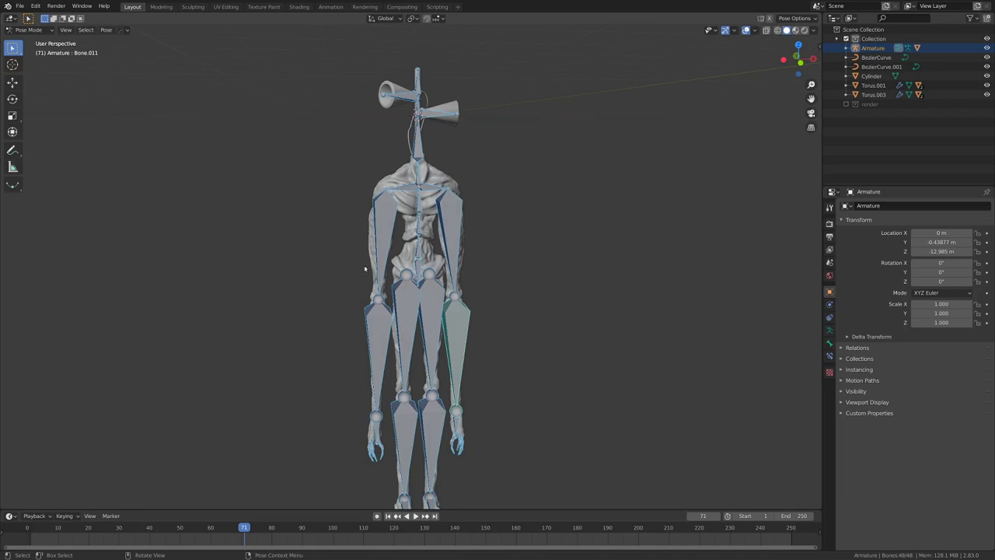
pyautogui.press('alt')
pyautogui.hotkey('ctrl', 'Tab')
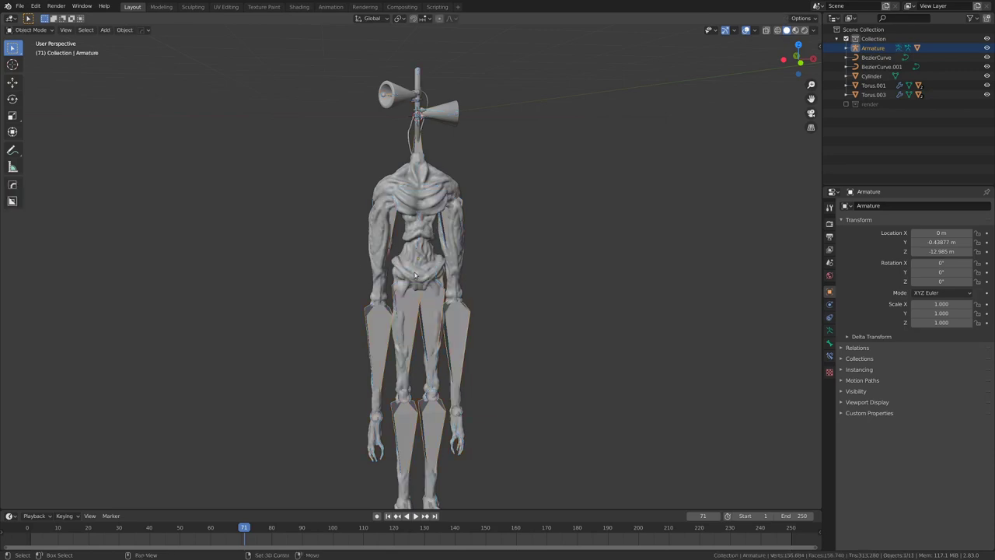
# Open the armature in Edit Mode and enable X-ray display to see the leg joints inside the body.
pyautogui.keyDown('shift'); pyautogui.moveTo(420, 272); pyautogui.dragTo(405, 210, button='middle'); pyautogui.keyUp('shift')
pyautogui.scroll(5, 402, 225)
pyautogui.press('Tab')
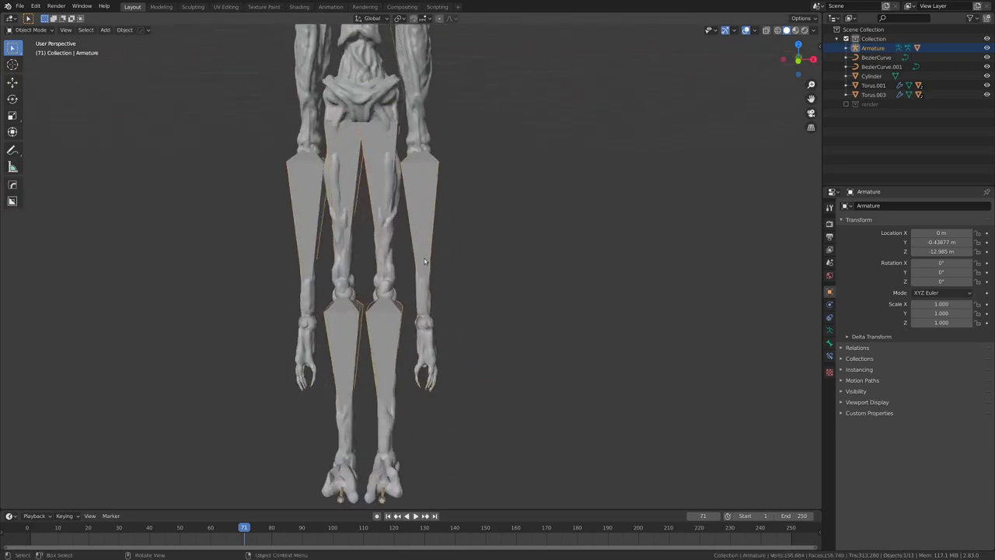
pyautogui.moveTo(429, 287); pyautogui.dragTo(354, 272, button='middle')
pyautogui.press('z')
pyautogui.click(357, 355)
pyautogui.scroll(3, 358, 354)
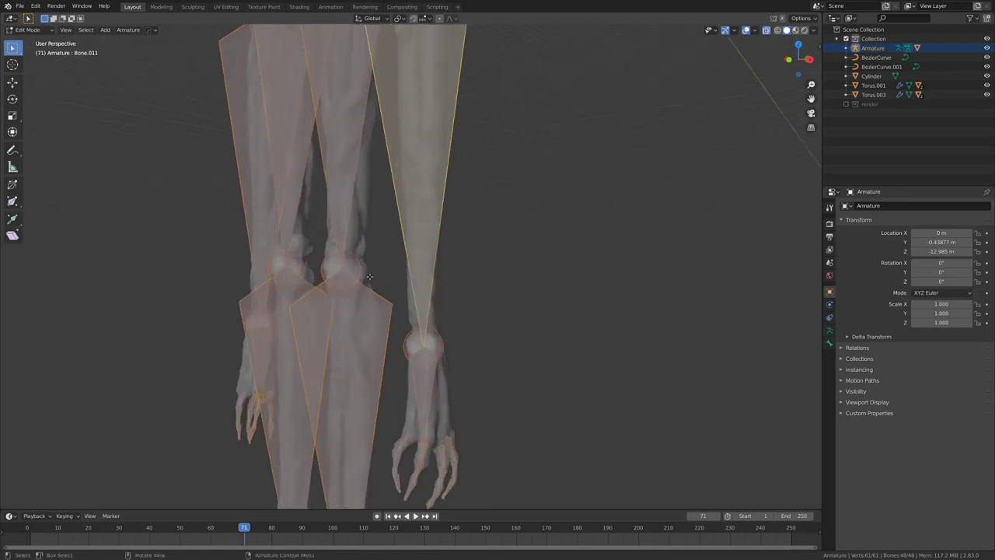
# Extrude a new bone from each knee joint forward along global Y, about 3 m long.
pyautogui.click(360, 262)
pyautogui.scroll(4, 272, 265)
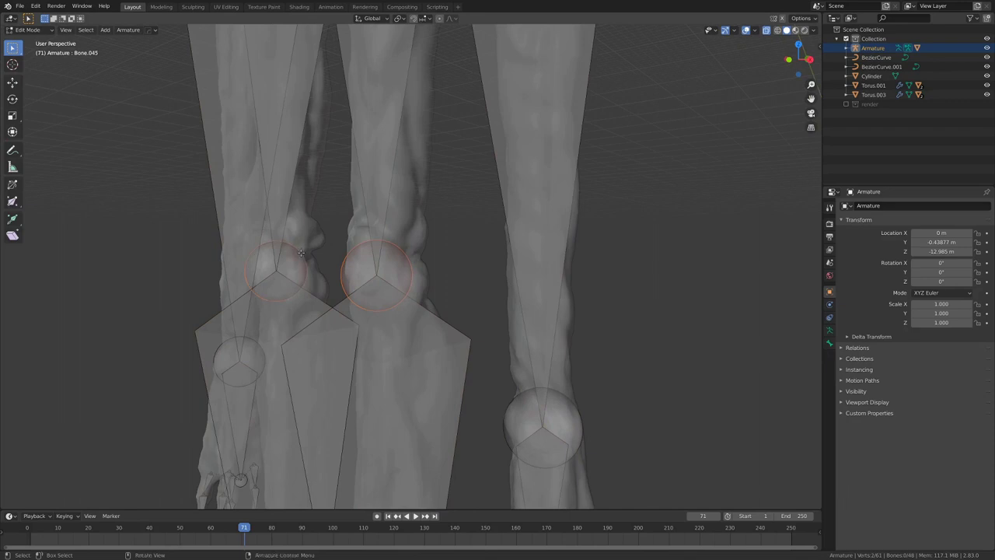
pyautogui.keyDown('shift'); pyautogui.click(300, 256); pyautogui.keyUp('shift')
pyautogui.scroll(-2, 301, 255)
pyautogui.moveTo(575, 249); pyautogui.dragTo(318, 232, button='middle')
pyautogui.press('KP_3')
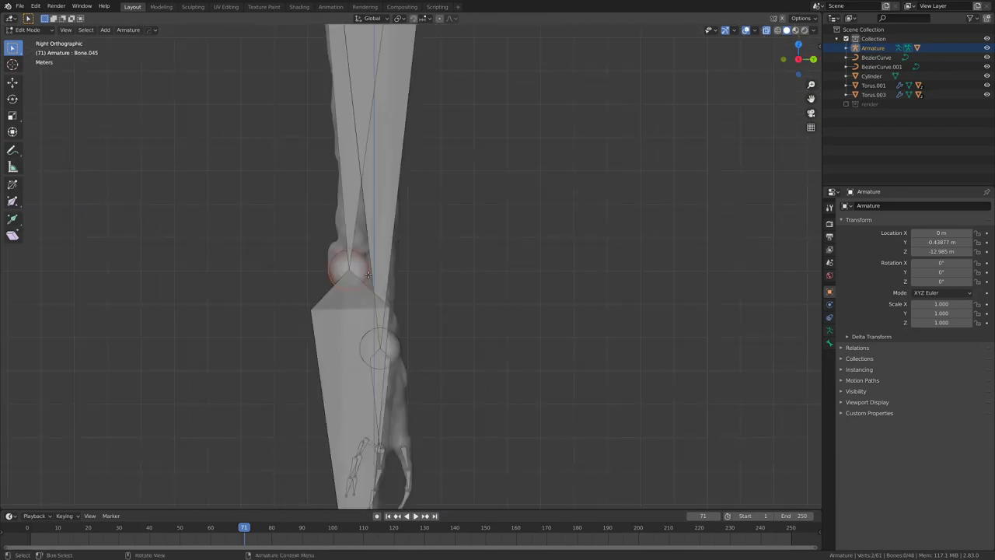
pyautogui.press('e')
pyautogui.press('y')
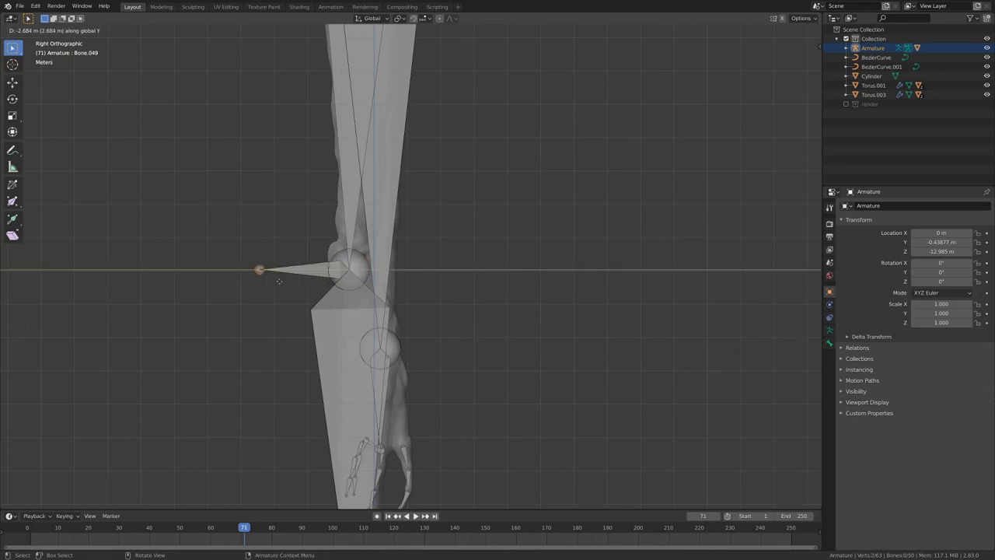
pyautogui.click(279, 281)
pyautogui.moveTo(280, 282); pyautogui.dragTo(287, 283, button='middle')
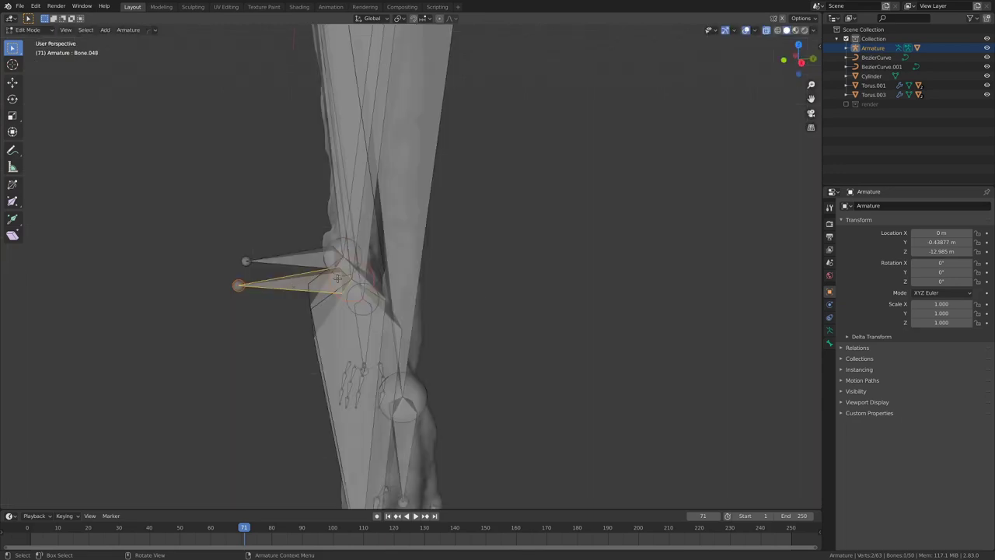
# Clear the parent of both new knee bones so they are detached from the legs.
pyautogui.click(829, 344)
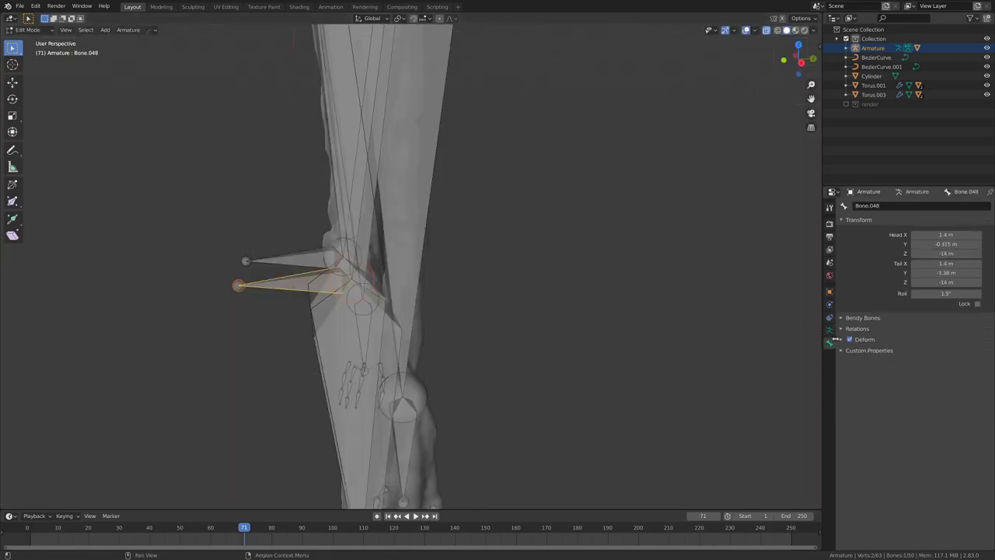
pyautogui.click(848, 328)
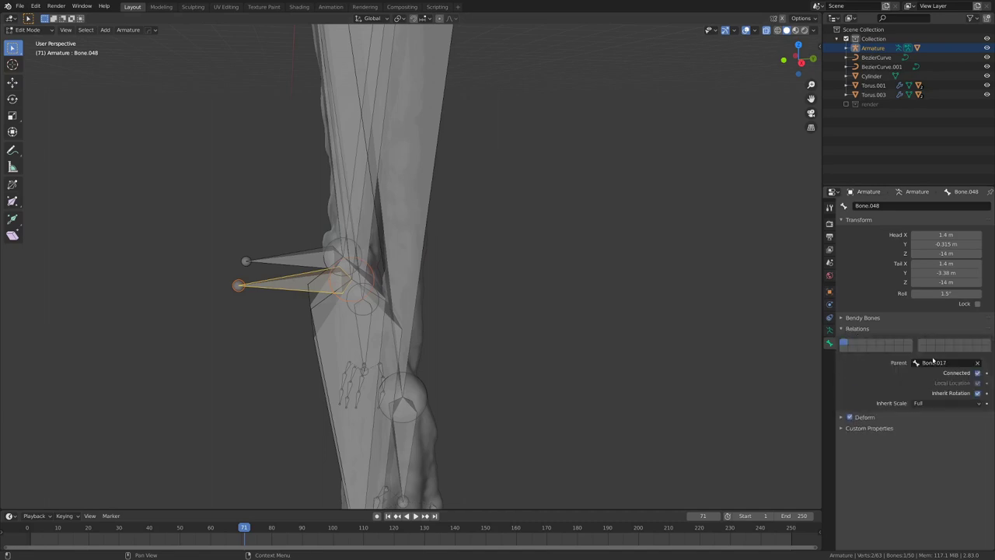
pyautogui.click(979, 363)
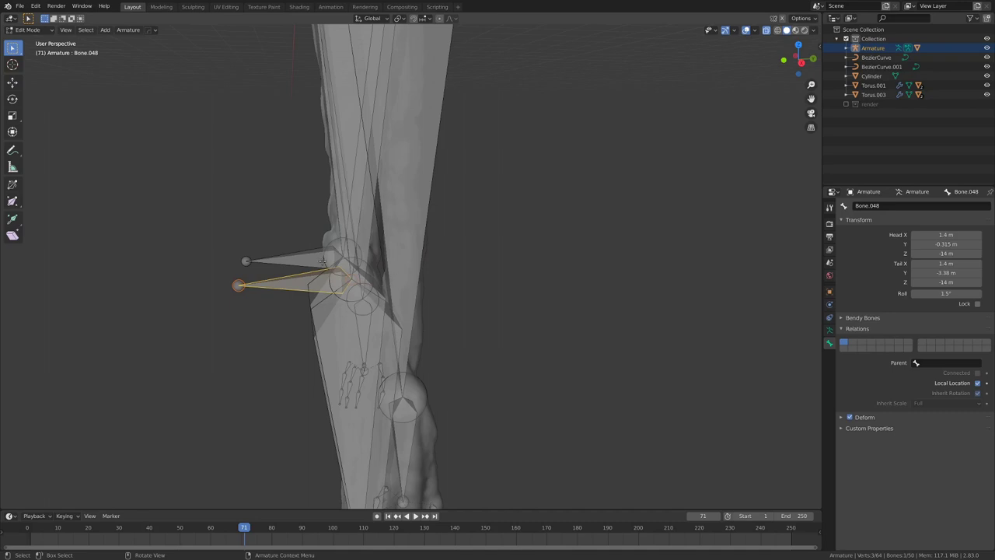
pyautogui.click(301, 254)
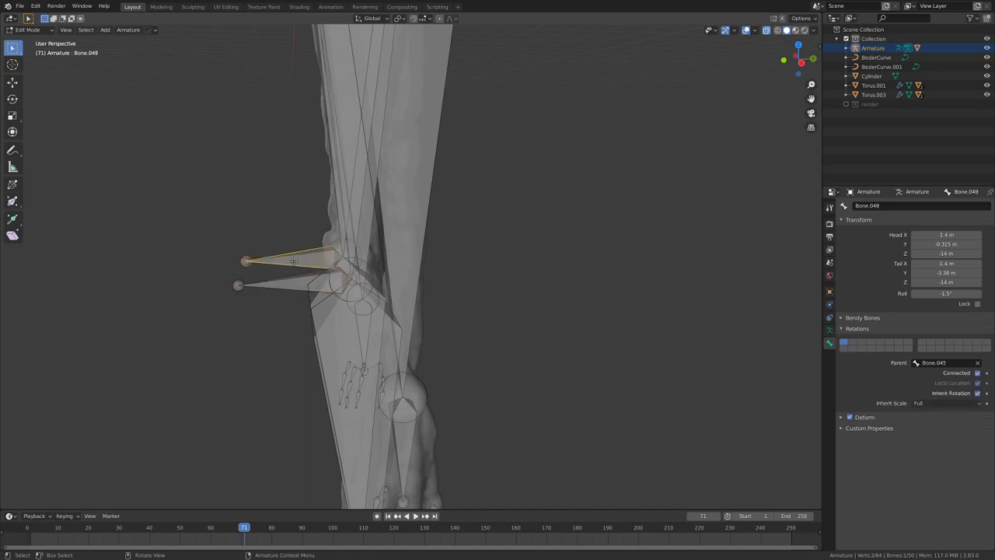
pyautogui.click(978, 363)
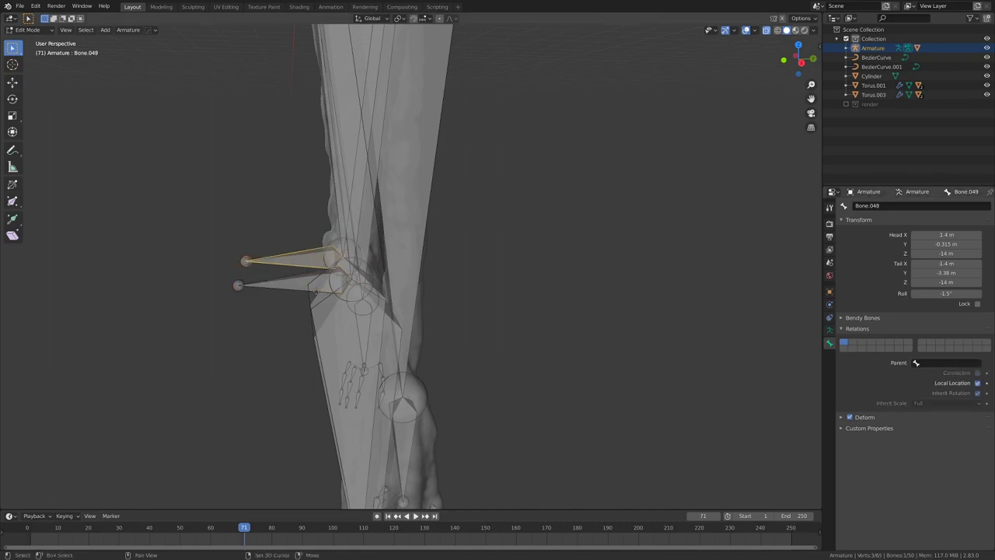
# Move both detached knee bones forward along global Y until their heads sit at about -12.1 m.
pyautogui.keyDown('shift'); pyautogui.click(293, 285); pyautogui.keyUp('shift')
pyautogui.press('g')
pyautogui.press('y')
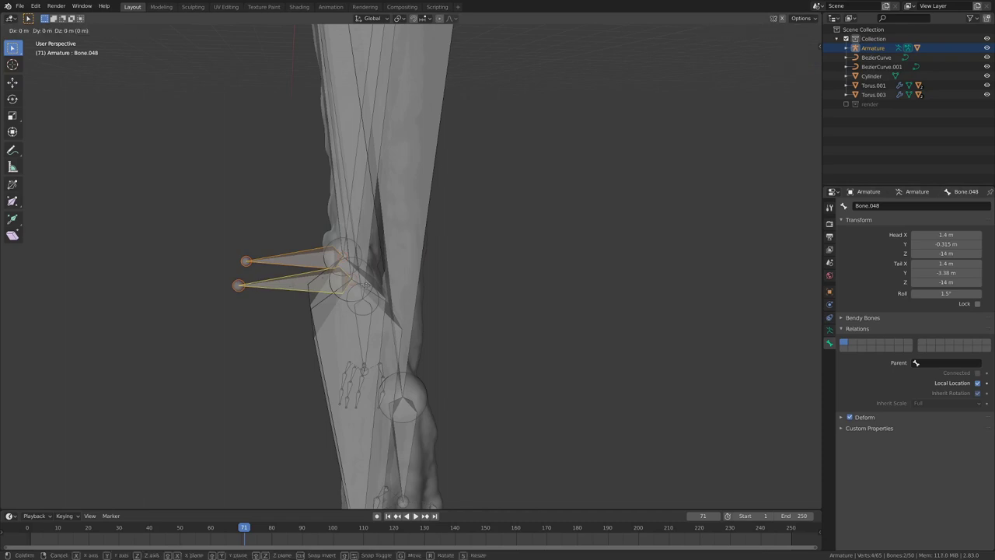
pyautogui.click(172, 292)
pyautogui.scroll(-4, 171, 292)
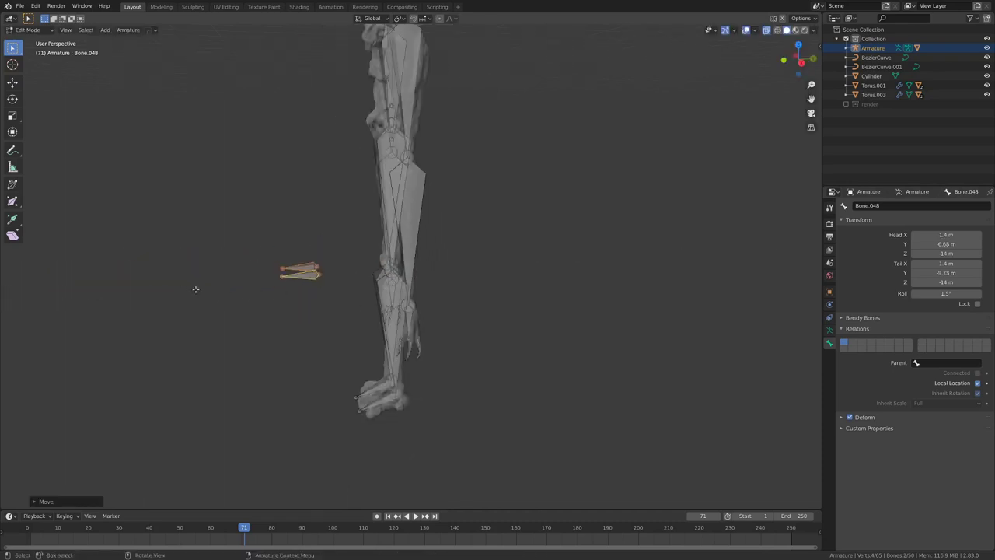
pyautogui.press('KP_3')
pyautogui.press('g')
pyautogui.press('y')
pyautogui.press('Return')
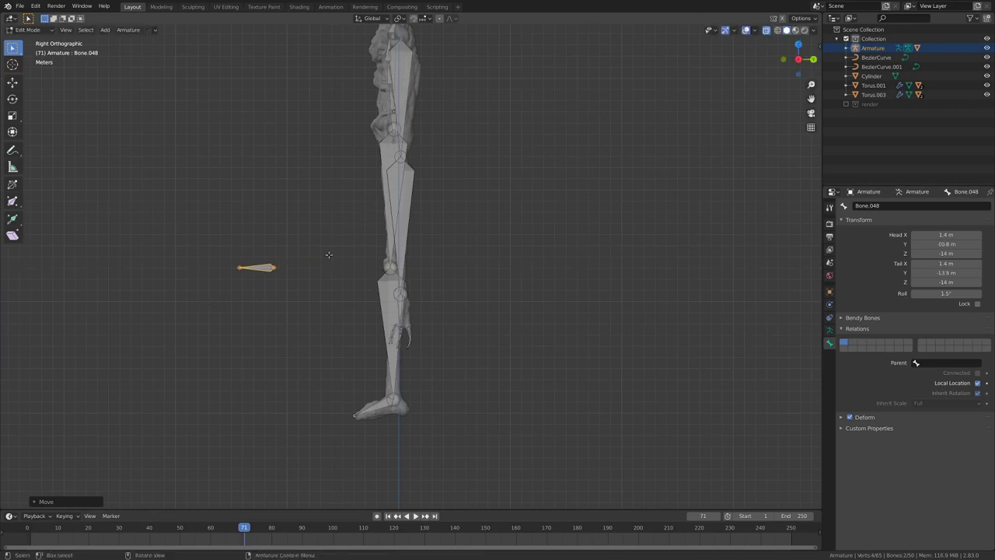
pyautogui.press('g')
pyautogui.press('y')
pyautogui.press('Return')
pyautogui.moveTo(342, 268); pyautogui.dragTo(282, 265, button='middle')
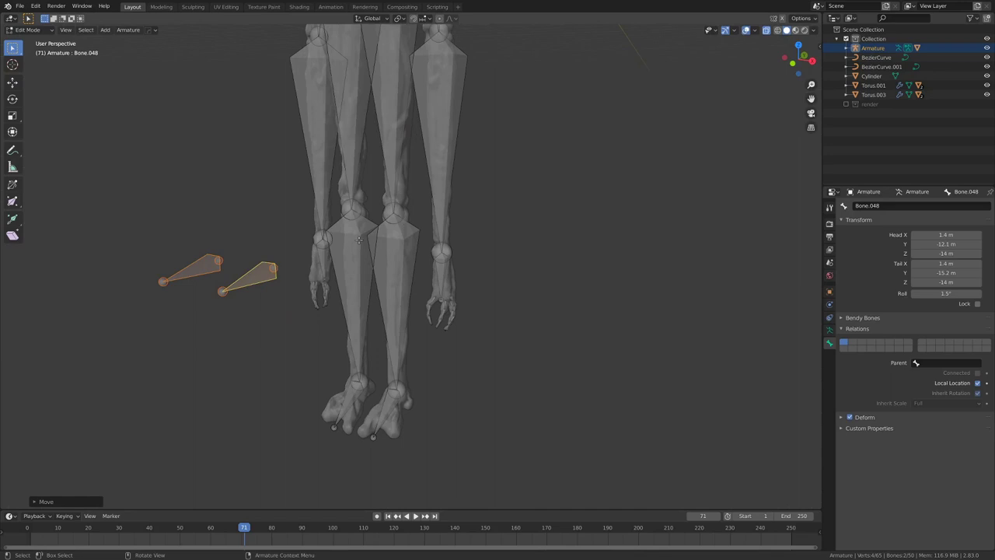
# Clear the parent of both foot bones to detach them from the shins.
pyautogui.moveTo(402, 279); pyautogui.dragTo(401, 237, button='middle')
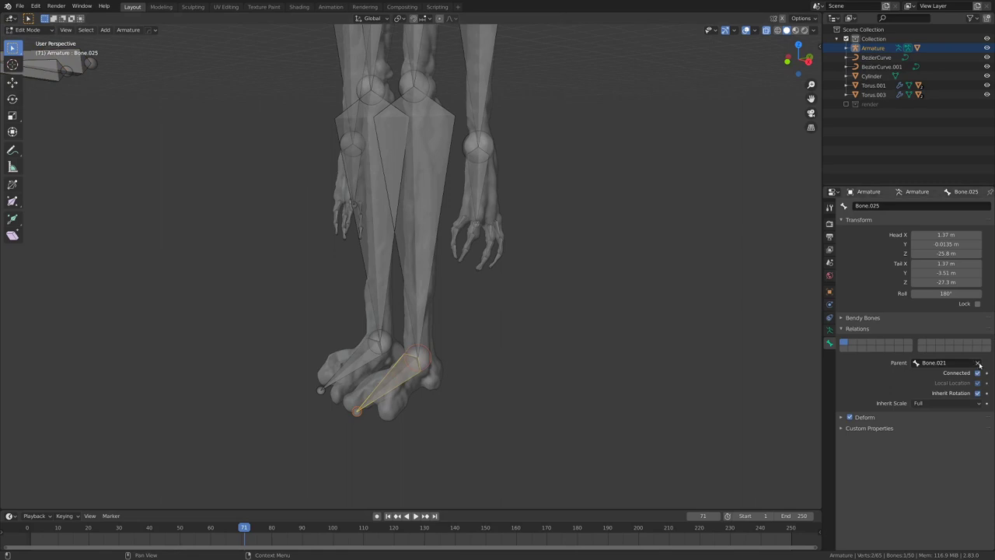
pyautogui.click(363, 360)
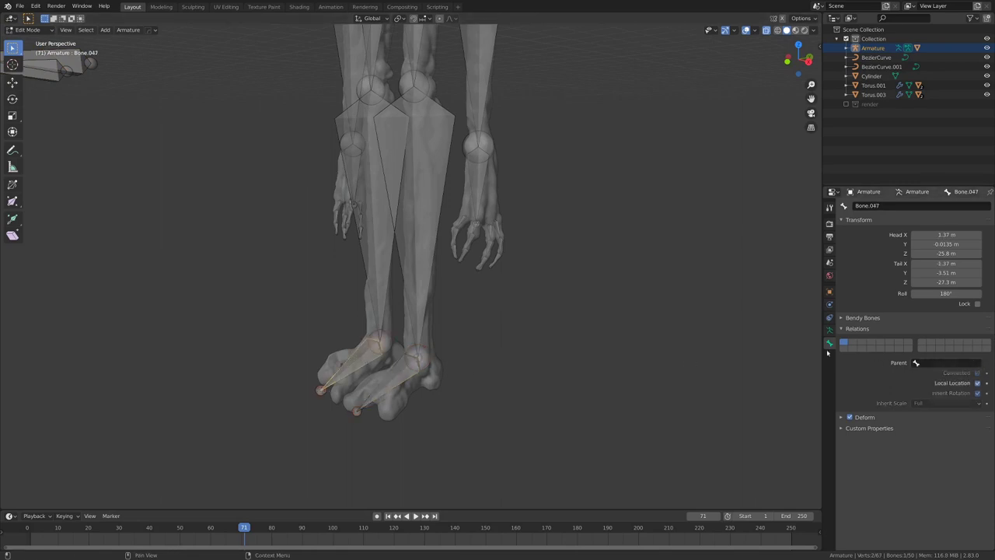
# Switch to Pose Mode and test moving the detached -X foot bone.
pyautogui.scroll(-5, 544, 342)
pyautogui.press('Tab')
pyautogui.hotkey('ctrl', 'Tab')
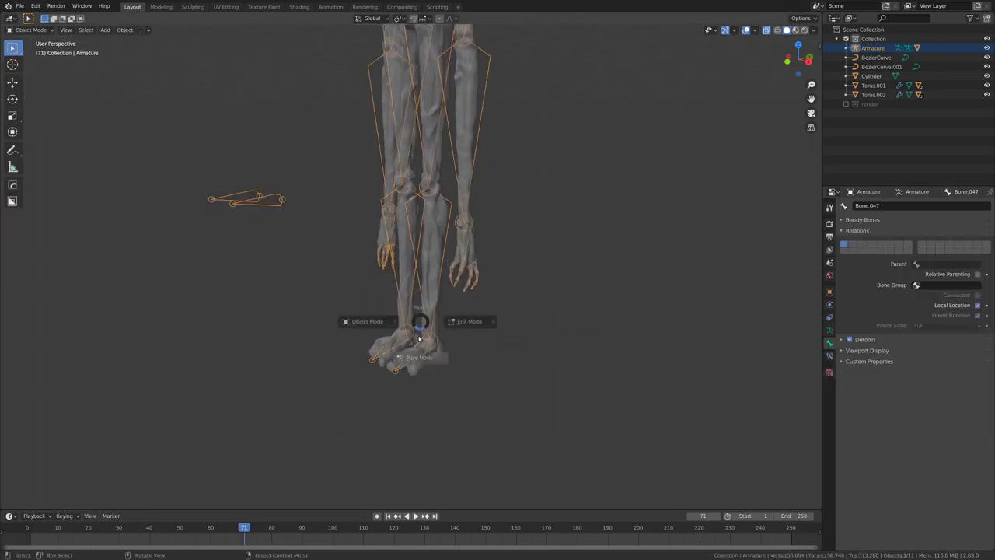
pyautogui.click(414, 368)
pyautogui.moveTo(412, 340); pyautogui.dragTo(434, 349, button='middle')
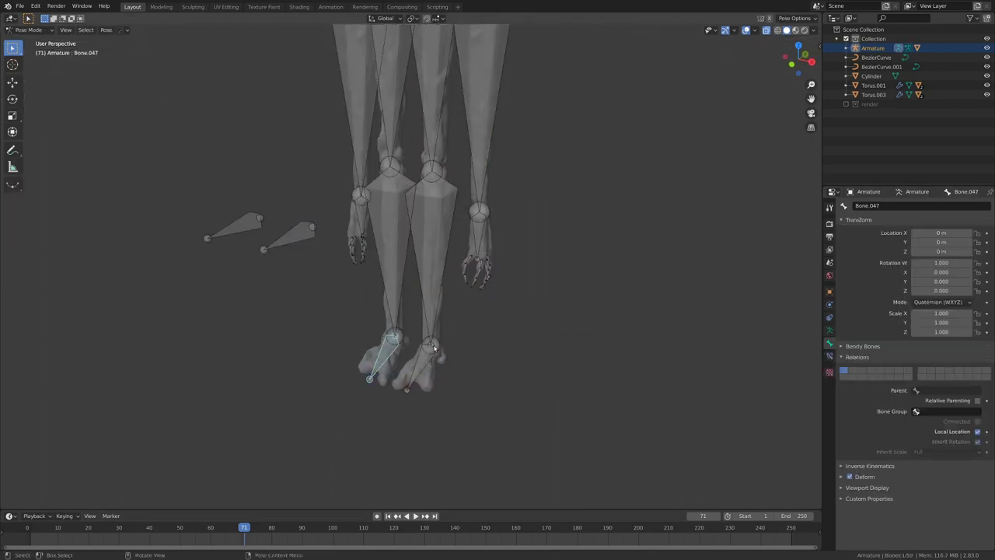
pyautogui.press('g')
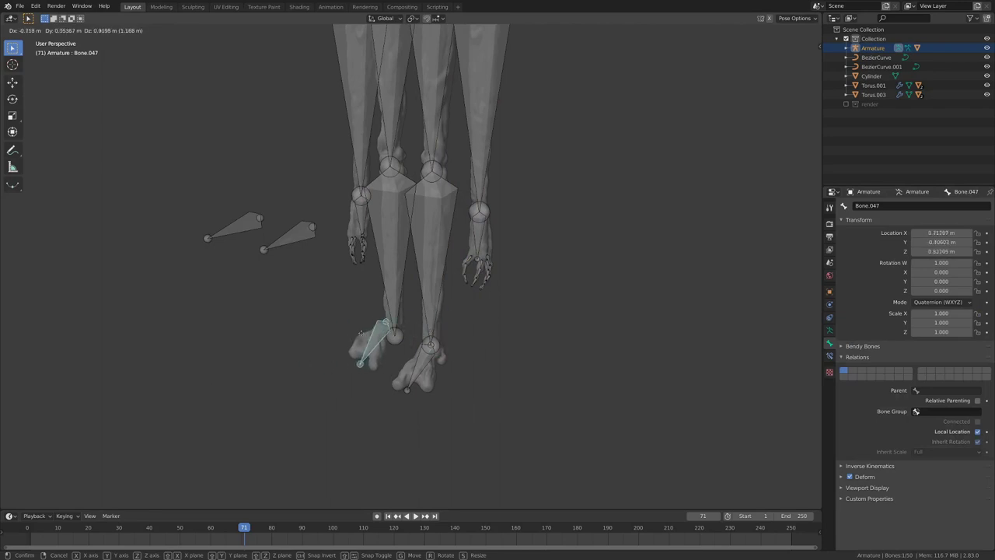
pyautogui.press('Escape')
# Return the armature to Edit Mode and rename the -X knee bone in front of the legs "knee targR".
pyautogui.moveTo(369, 353); pyautogui.dragTo(355, 312, button='middle')
pyautogui.hotkey('ctrl', 'Tab')
pyautogui.click(382, 294)
pyautogui.click(237, 226)
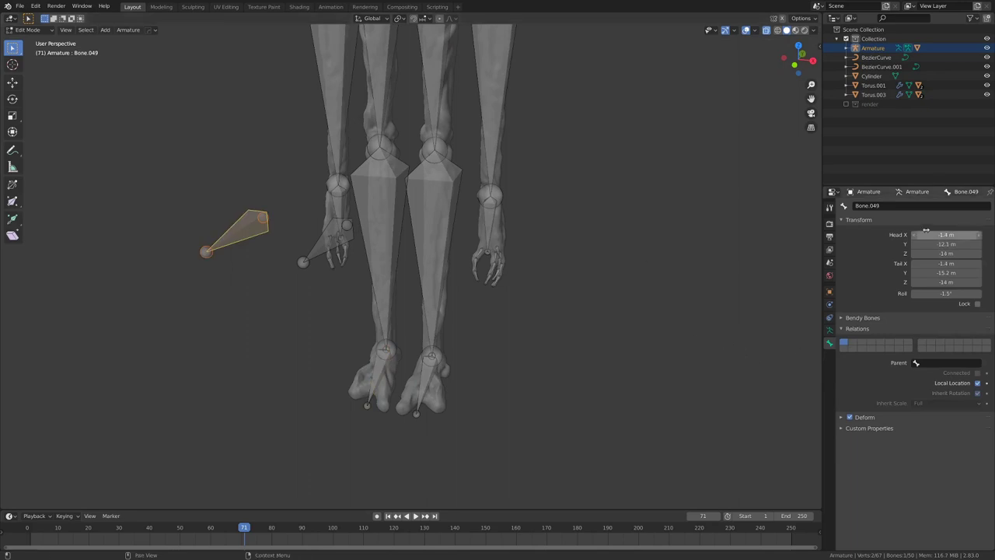
pyautogui.click(918, 205)
pyautogui.write('knee targR')
pyautogui.press('Return')
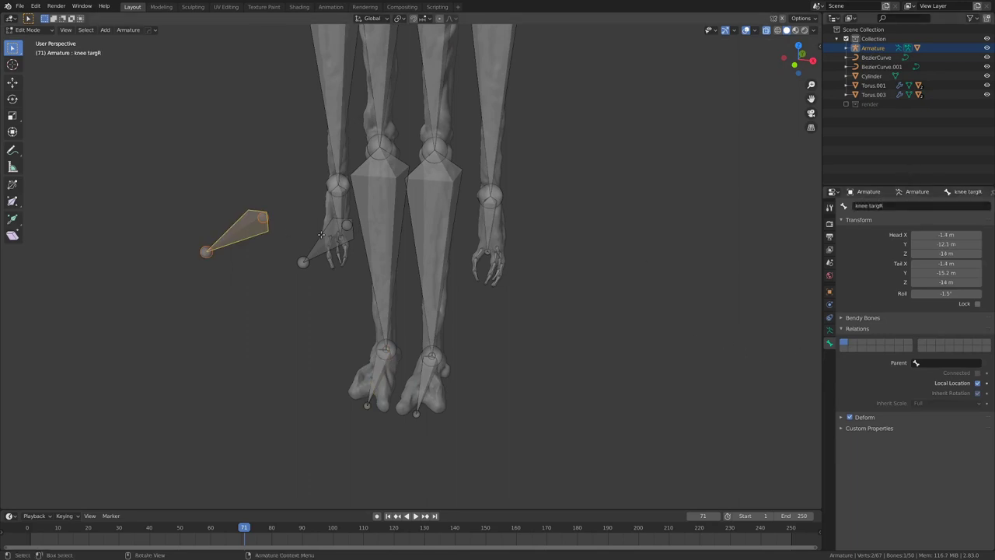
# Rename the +X knee bone in front of the legs "knee targetL".
pyautogui.click(320, 236)
pyautogui.moveTo(320, 236); pyautogui.dragTo(431, 336, button='middle')
pyautogui.scroll(-3, 431, 336)
pyautogui.scroll(2, 436, 350)
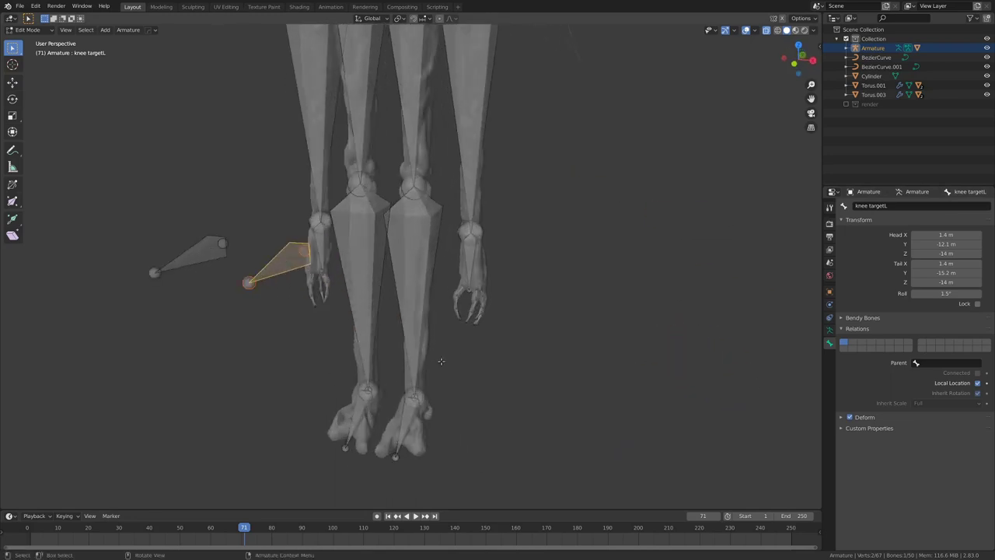
# In Pose Mode, add an Inverse Kinematics constraint to the -X shin bone with the -X foot bone as target.
pyautogui.hotkey('ctrl', 'Tab')
pyautogui.click(442, 382)
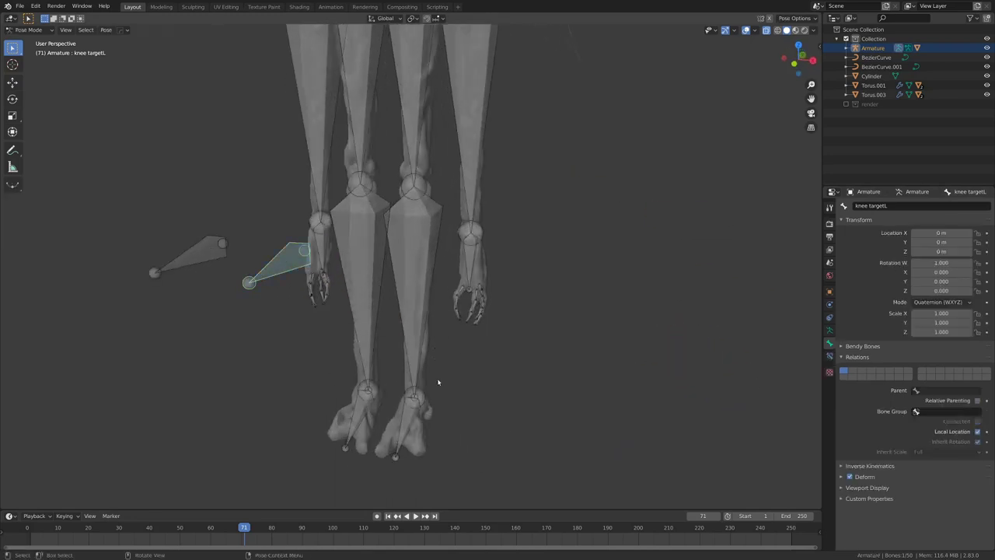
pyautogui.click(357, 402)
pyautogui.moveTo(357, 402); pyautogui.dragTo(376, 377, button='middle')
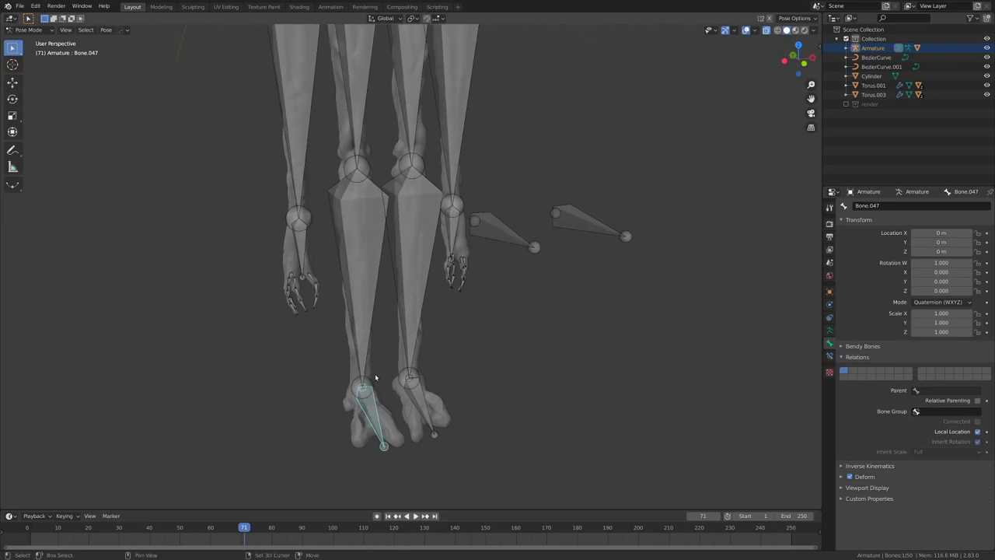
pyautogui.keyDown('shift'); pyautogui.click(344, 224); pyautogui.keyUp('shift')
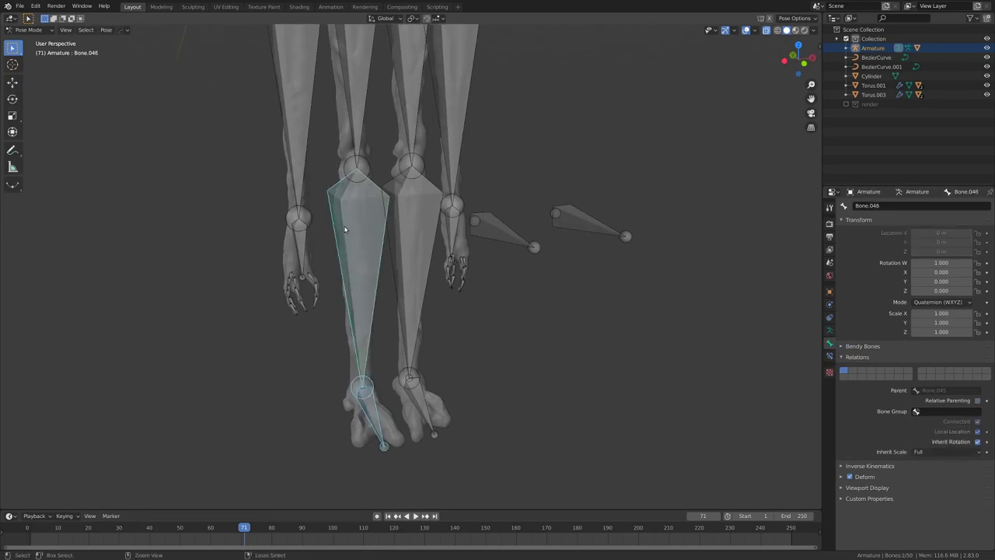
pyautogui.hotkey('ctrl', 'shift', 'c')
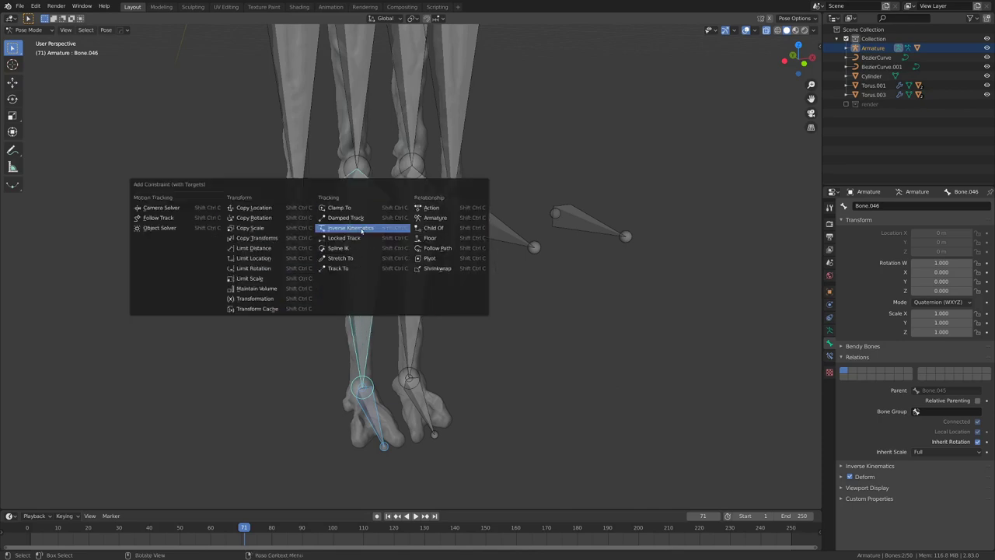
pyautogui.click(362, 230)
# Try moving the -X foot bone freely to test the leg's IK, cancel the move and select the -X shin bone.
pyautogui.scroll(-3, 371, 420)
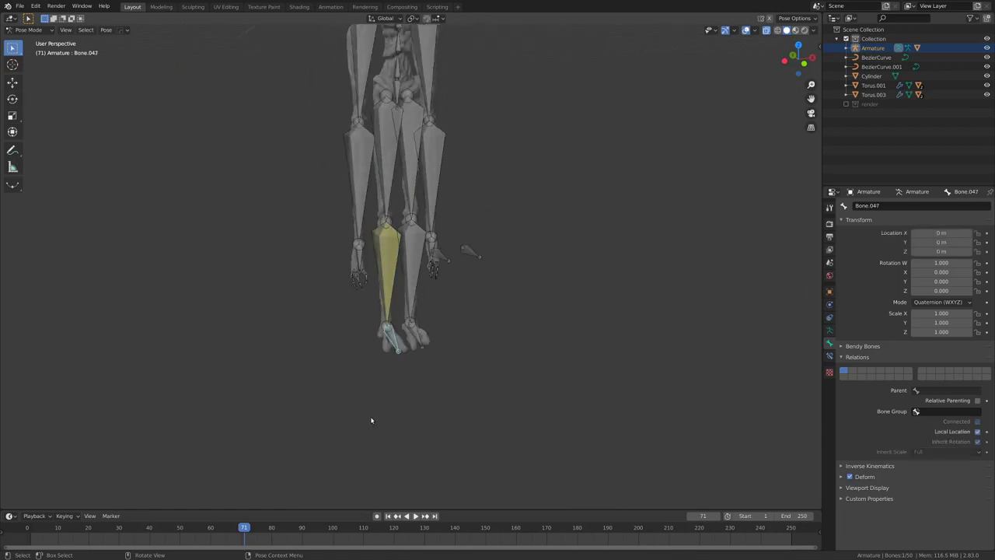
pyautogui.press('g')
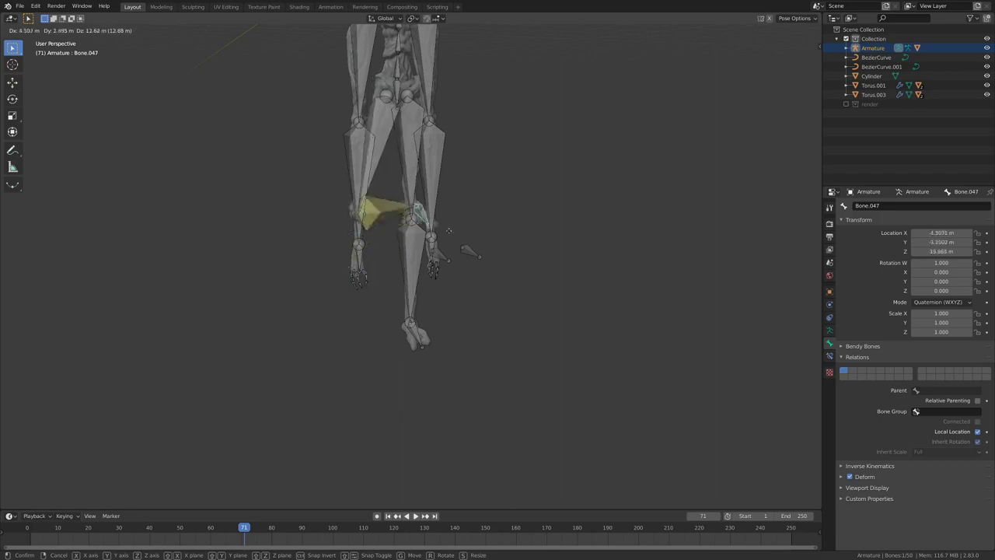
pyautogui.rightClick(394, 278)
pyautogui.click(388, 265)
pyautogui.scroll(2, 372, 263)
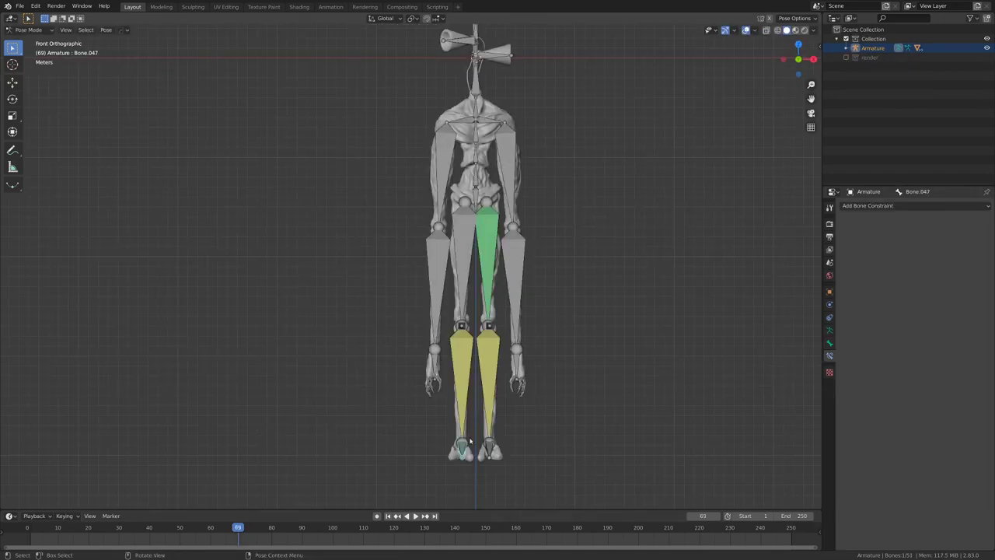
# Raise the -X foot bone about 6 m along Z to test how the leg's IK bends the knee.
pyautogui.click(467, 361)
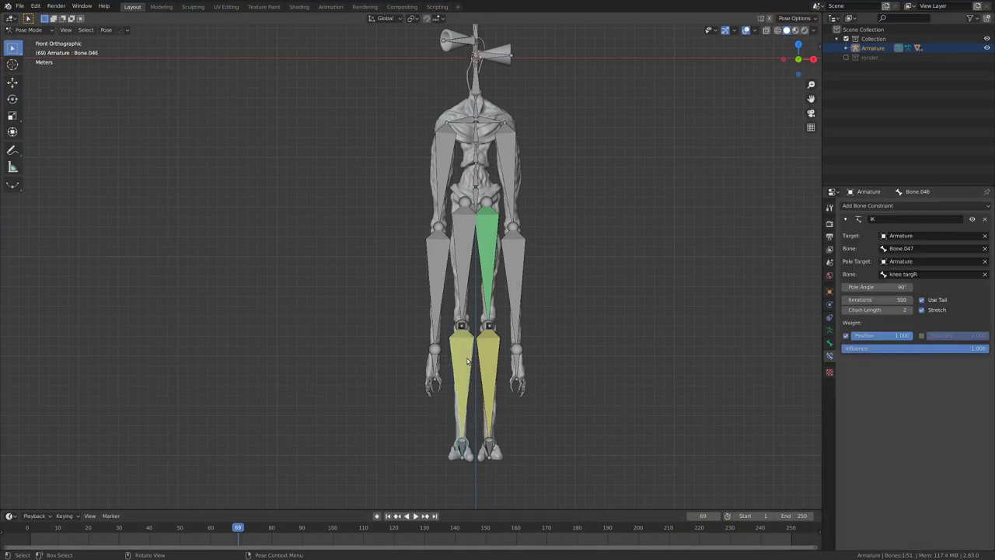
pyautogui.click(462, 449)
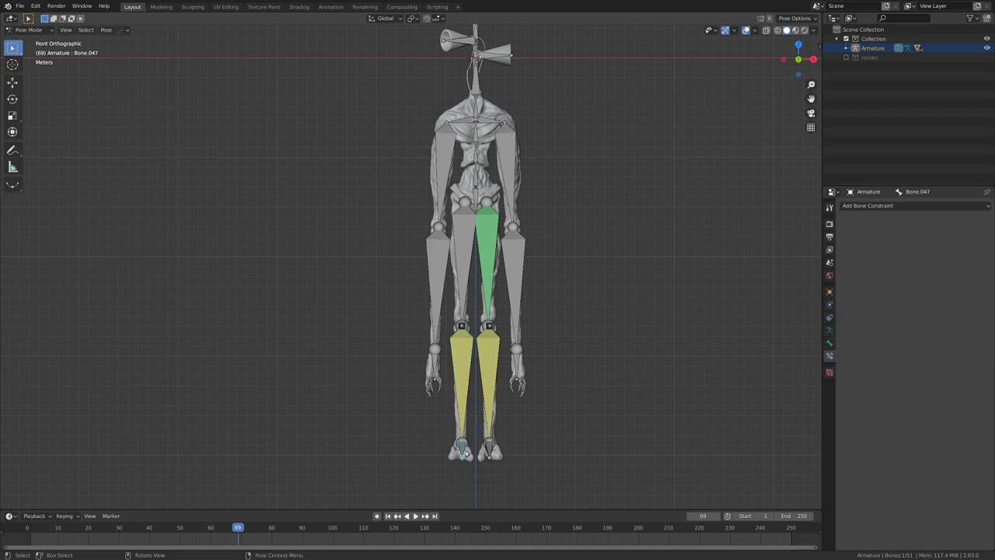
pyautogui.press('g')
pyautogui.press('z')
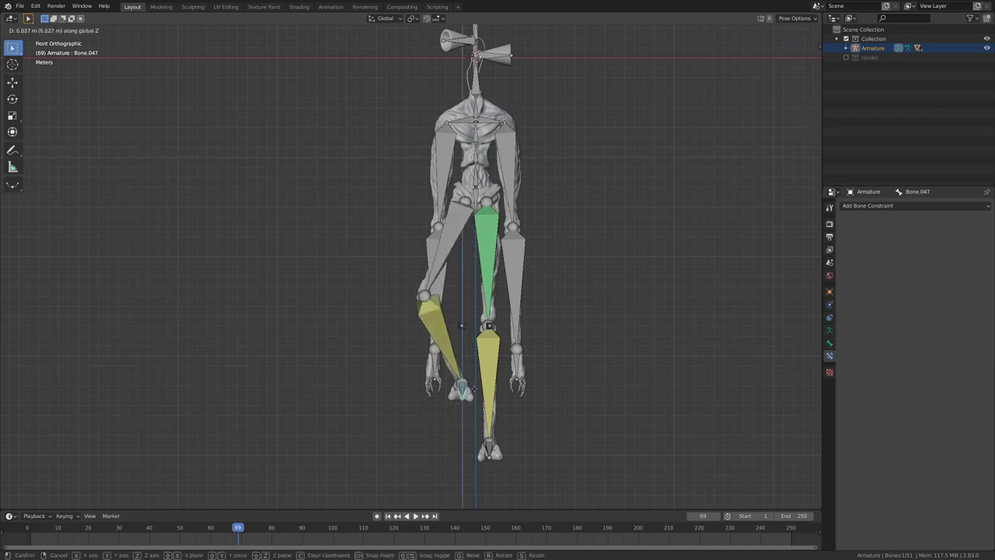
pyautogui.click(467, 387)
# Try moving the "knee targR" bone from the top view, cancel the move and inspect the -X shin bone's IK constraint.
pyautogui.moveTo(467, 377); pyautogui.dragTo(472, 420, button='middle')
pyautogui.click(460, 418)
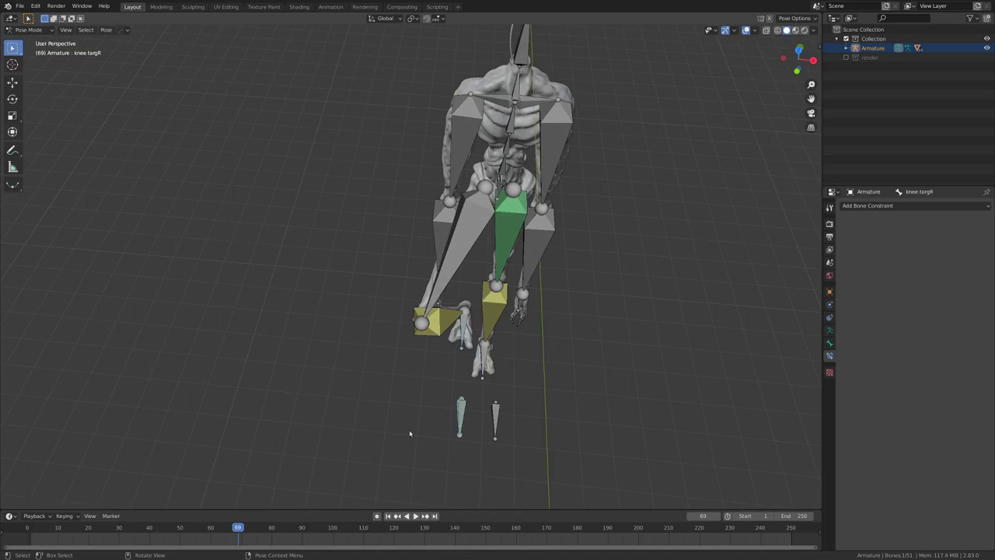
pyautogui.press('KP_7')
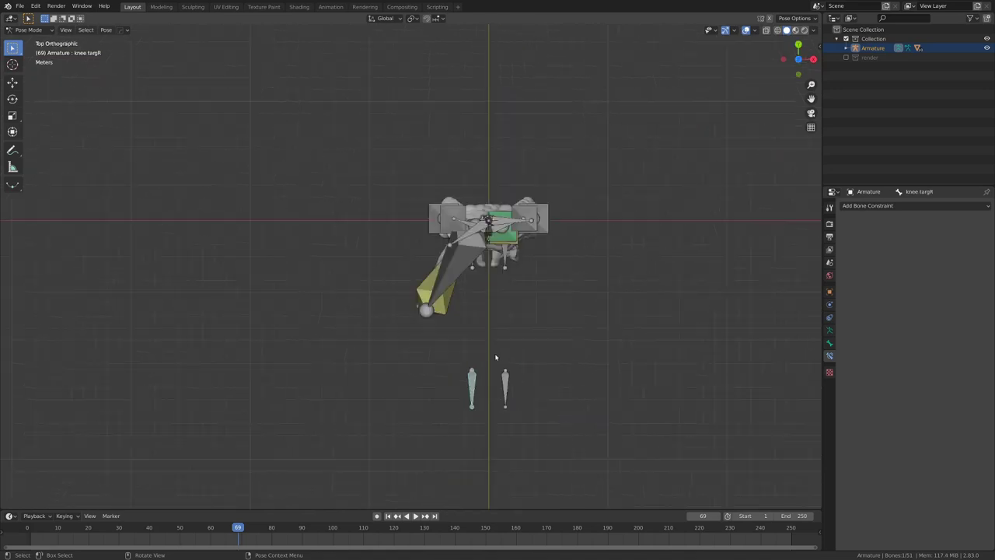
pyautogui.press('g')
pyautogui.press('Escape')
pyautogui.click(444, 310)
pyautogui.moveTo(445, 309); pyautogui.dragTo(476, 288, button='middle')
pyautogui.scroll(-4, 477, 288)
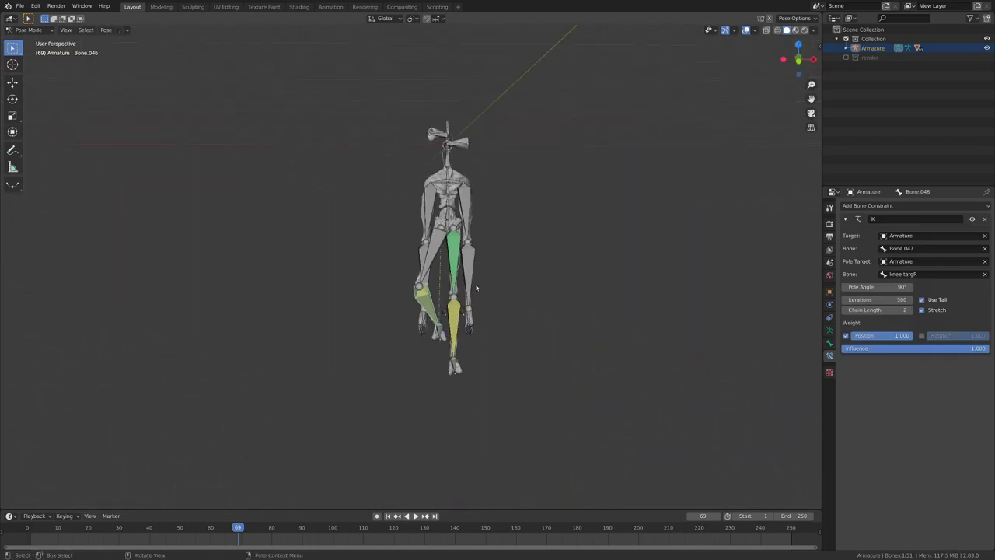
pyautogui.scroll(3, 477, 288)
pyautogui.moveTo(502, 341); pyautogui.dragTo(484, 356, button='middle')
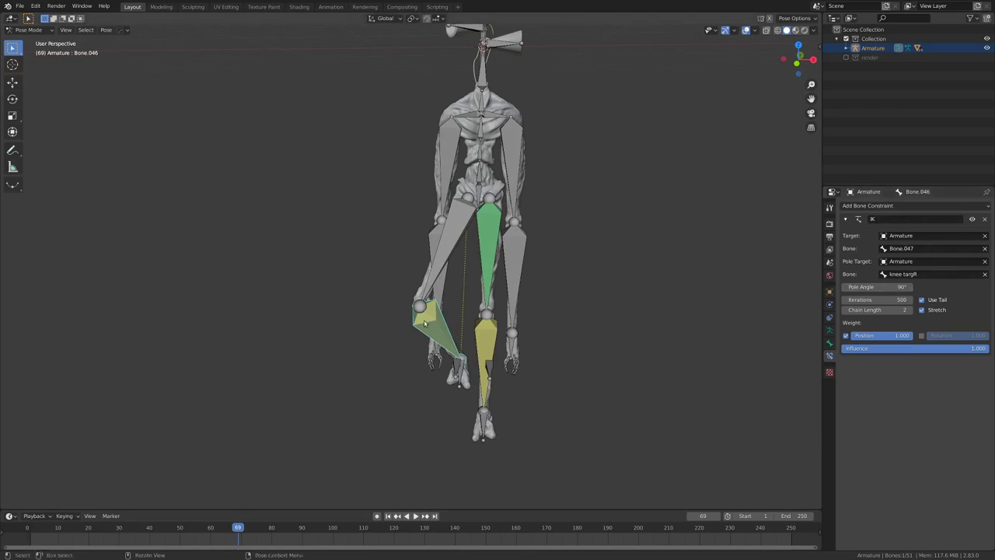
# Raise the +X foot bone along Z in the front view to test that leg's bend.
pyautogui.click(484, 423)
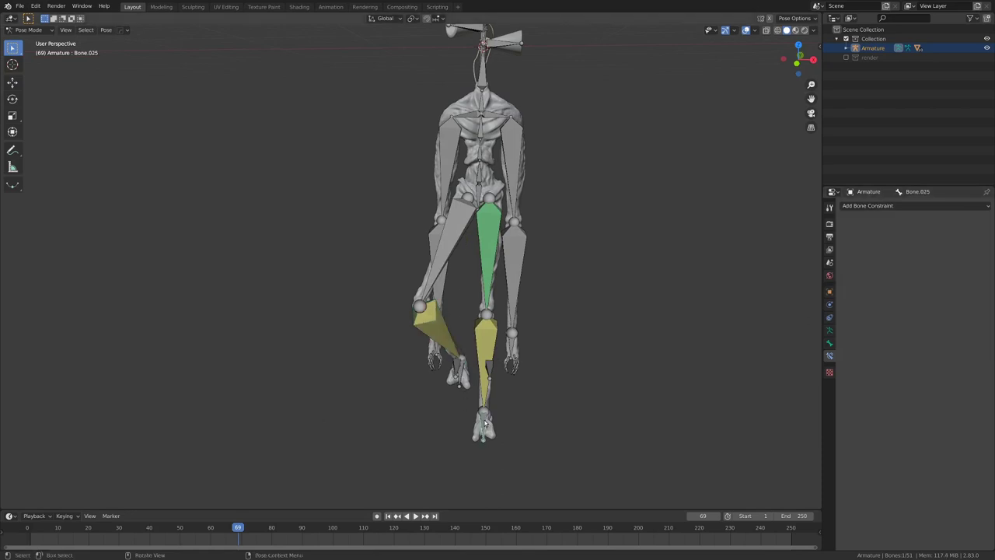
pyautogui.press('KP_1')
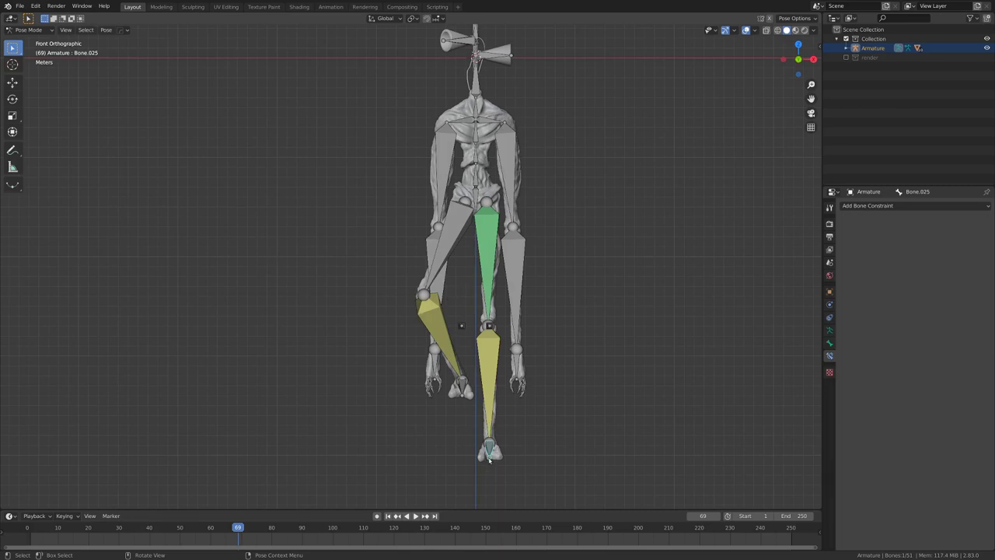
pyautogui.press('g')
pyautogui.press('z')
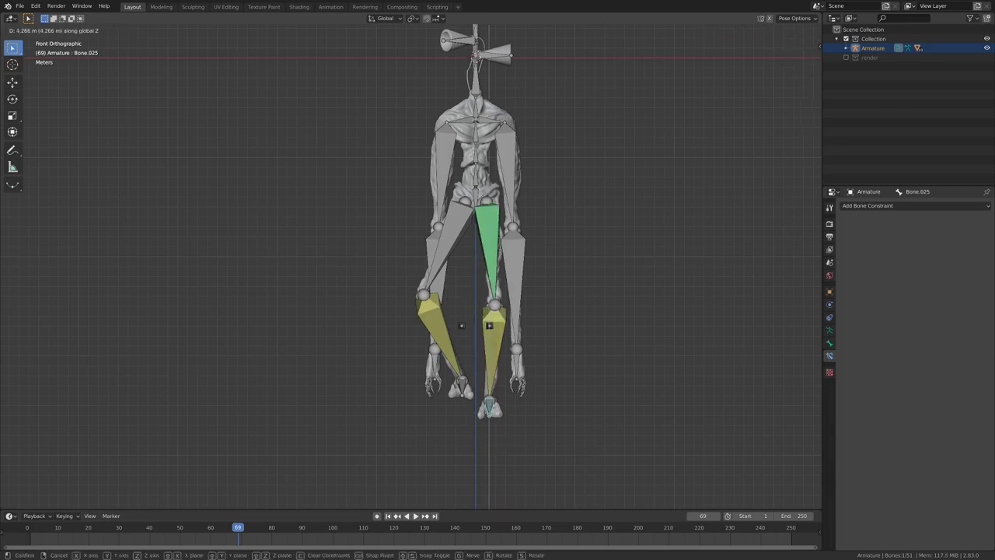
pyautogui.click(488, 392)
# Move the +X knee target bone around in the top view to test how it steers the bent knee.
pyautogui.moveTo(495, 255); pyautogui.dragTo(497, 290, button='middle')
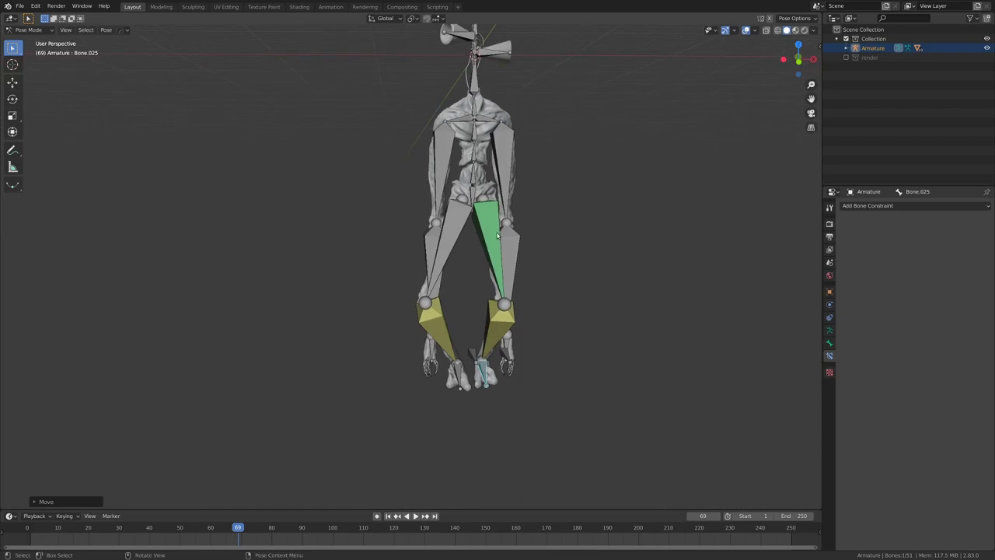
pyautogui.moveTo(499, 236); pyautogui.dragTo(487, 319, button='middle')
pyautogui.click(473, 371)
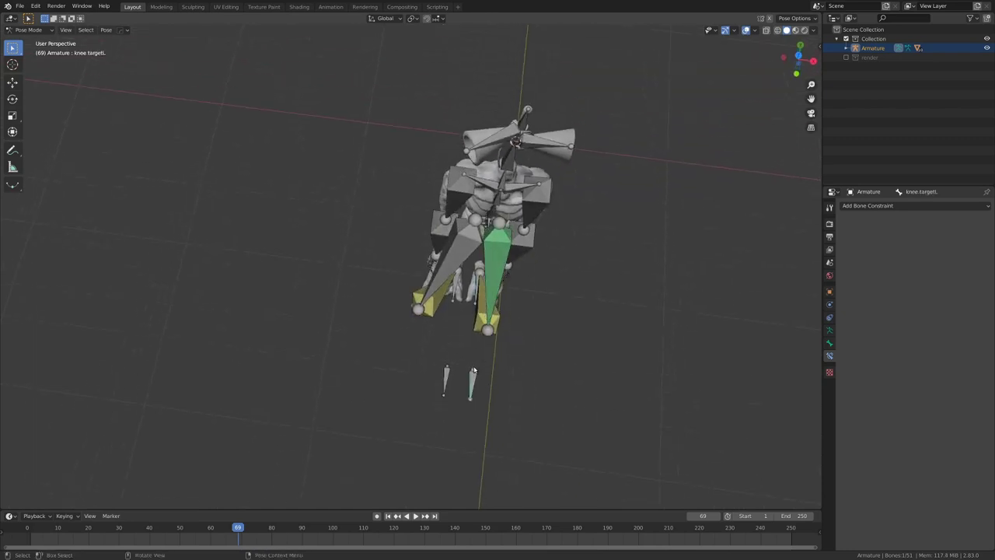
pyautogui.press('KP_7')
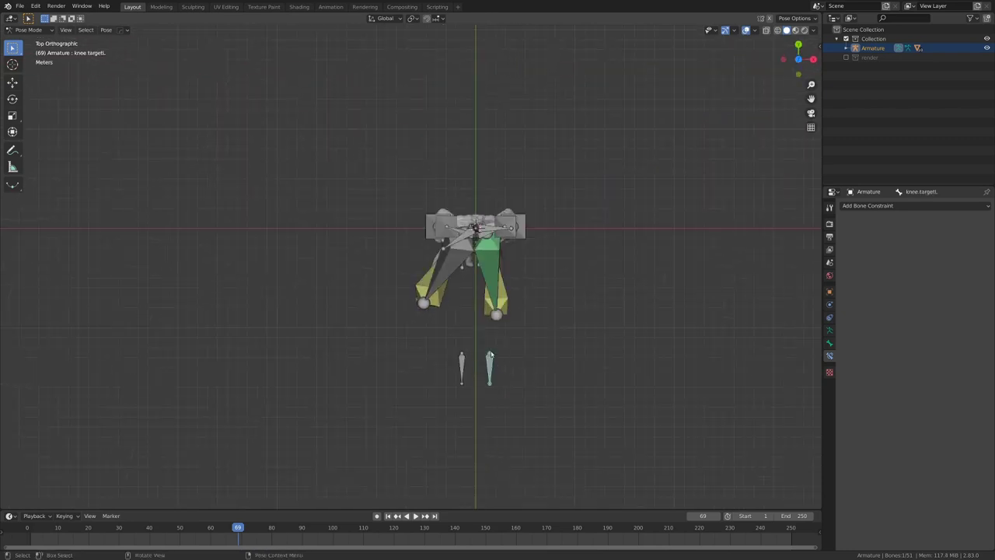
pyautogui.press('g')
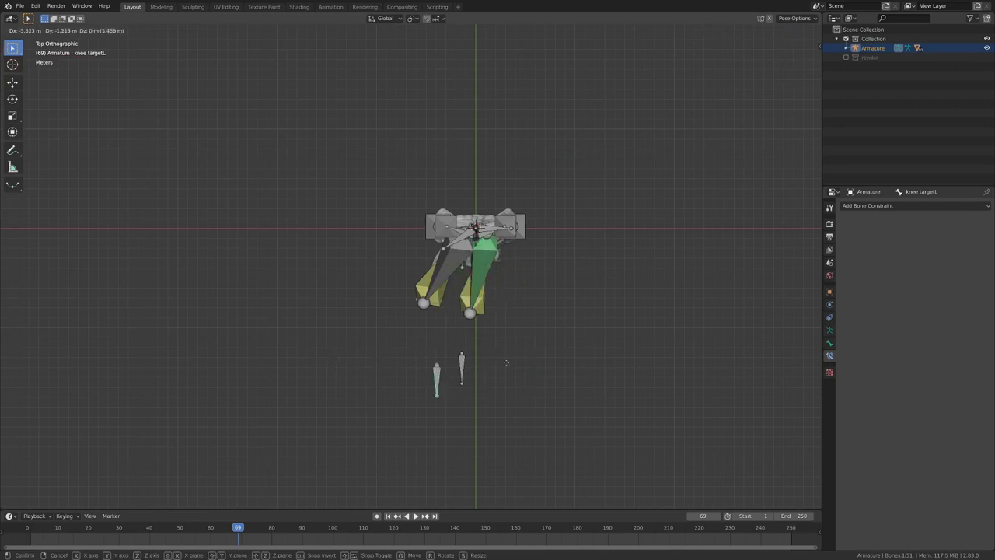
pyautogui.click(550, 360)
pyautogui.moveTo(551, 360); pyautogui.dragTo(448, 296, button='middle')
# Clear the pole target from the -X shin bone's IK constraint.
pyautogui.click(430, 334)
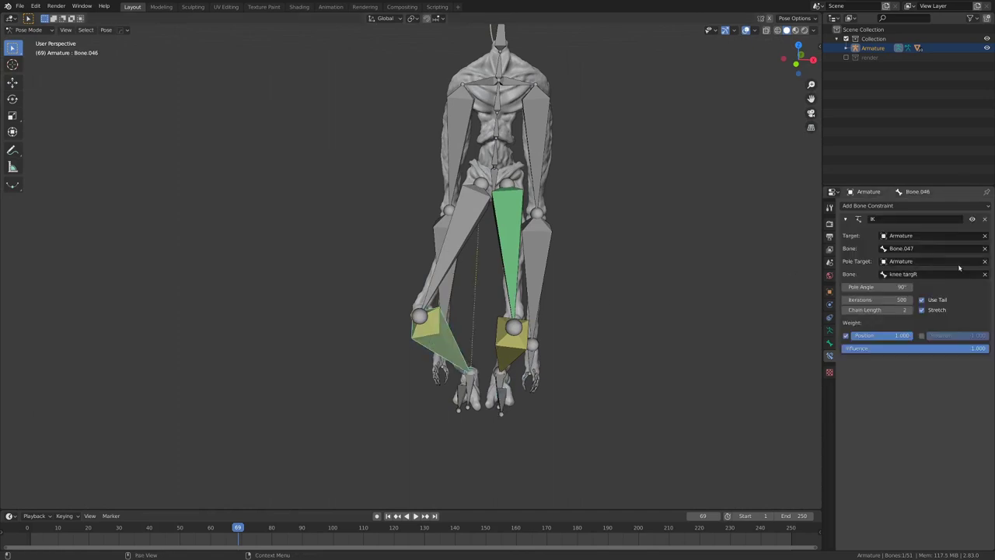
pyautogui.click(986, 263)
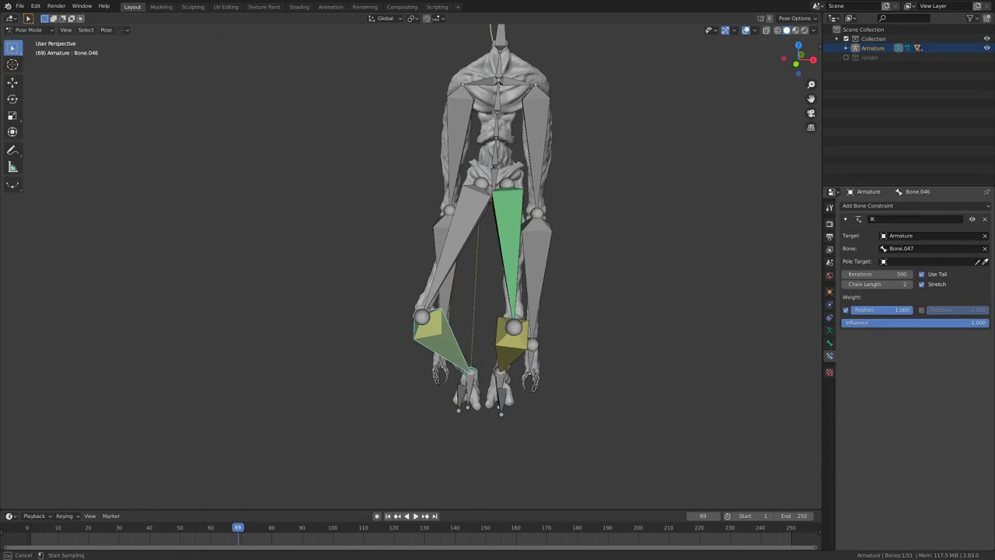
pyautogui.click(467, 390)
# Add a Damped Track constraint to the -X thigh bone with the "knee targR" bone as its target.
pyautogui.moveTo(465, 391); pyautogui.dragTo(427, 386, button='middle')
pyautogui.scroll(1, 398, 389)
pyautogui.click(359, 410)
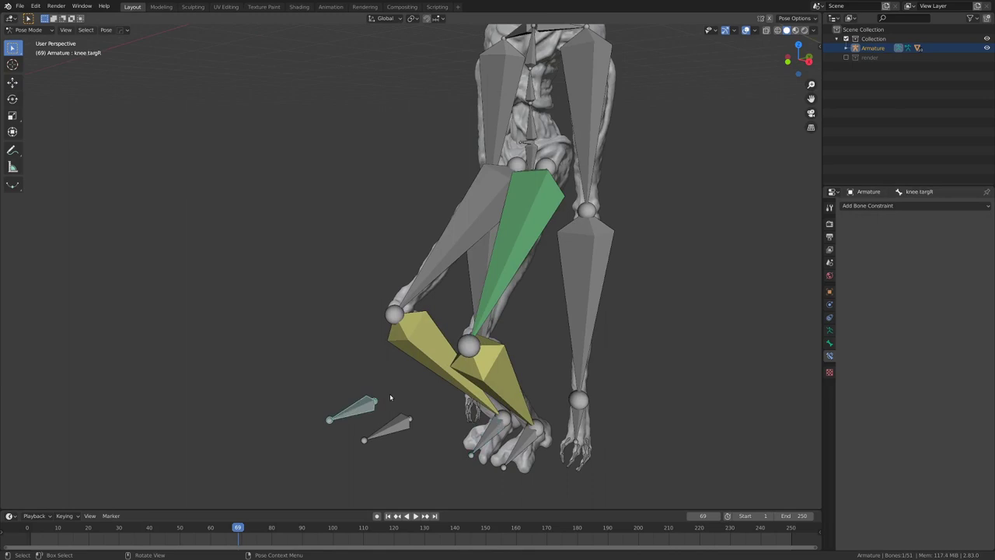
pyautogui.keyDown('shift'); pyautogui.click(448, 249); pyautogui.keyUp('shift')
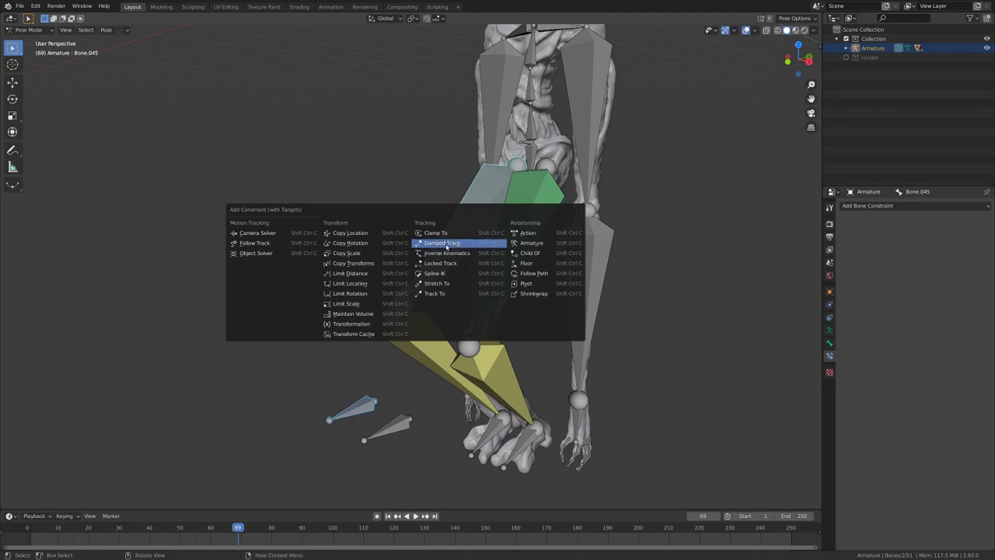
pyautogui.click(456, 243)
pyautogui.moveTo(447, 250); pyautogui.dragTo(488, 280, button='middle')
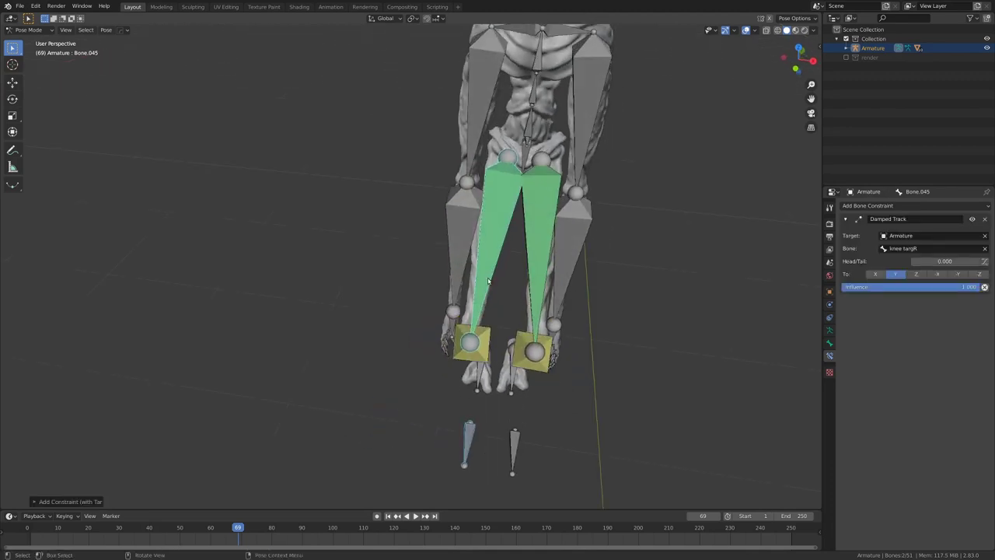
pyautogui.press('KP_7')
pyautogui.moveTo(511, 342); pyautogui.dragTo(526, 269, button='middle')
pyautogui.press('KP_1')
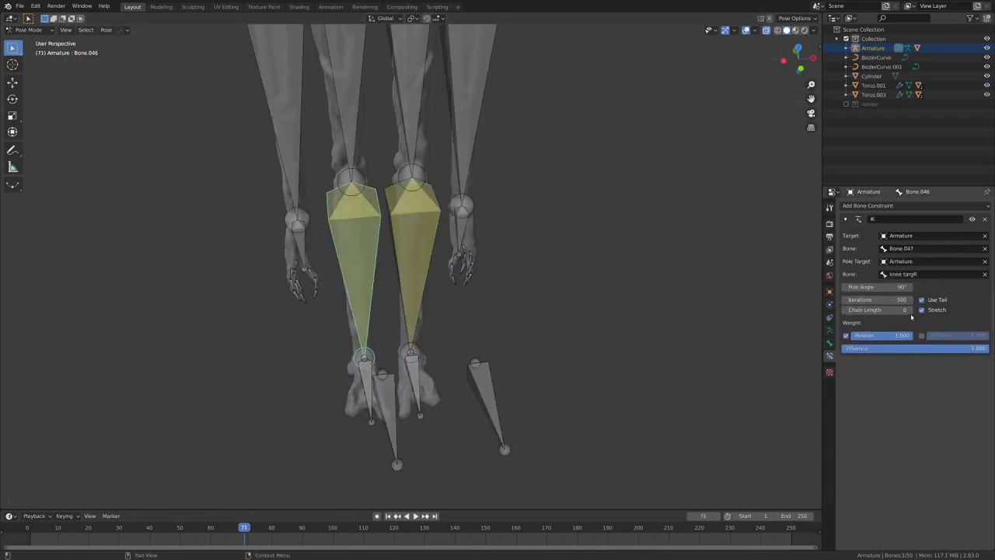
# Set the chain length of the -X shin bone's IK constraint to 2.
pyautogui.click(908, 310)
pyautogui.click(908, 310)
pyautogui.scroll(-3, 391, 352)
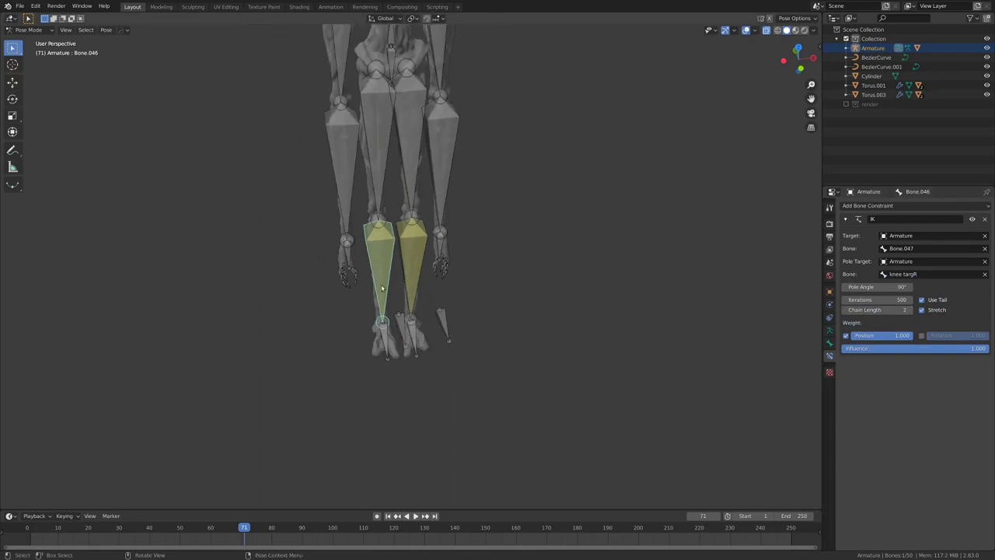
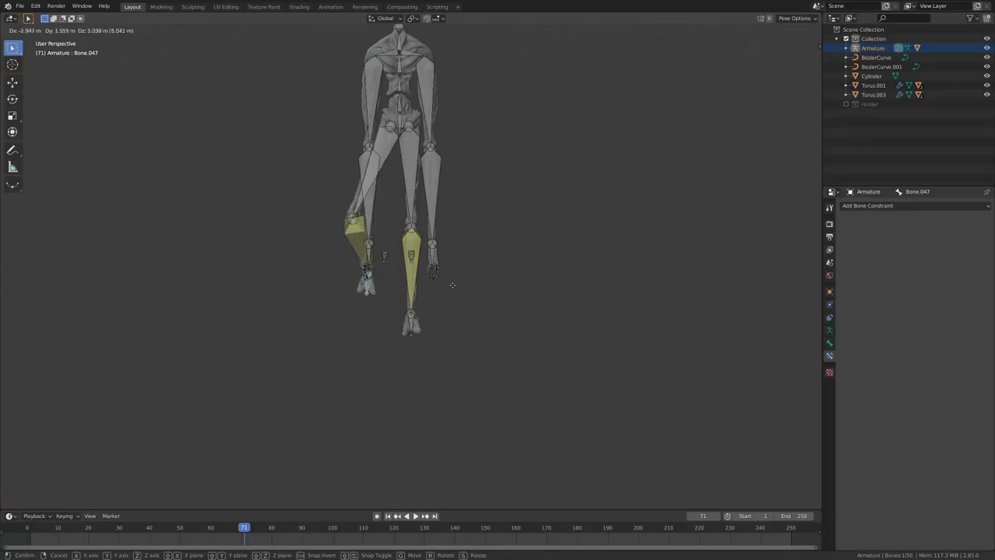
# Try moving the -X and +X foot bones to test both legs' IK, cancelling each move.
pyautogui.rightClick(453, 284)
pyautogui.click(414, 321)
pyautogui.press('g')
pyautogui.rightClick(429, 313)
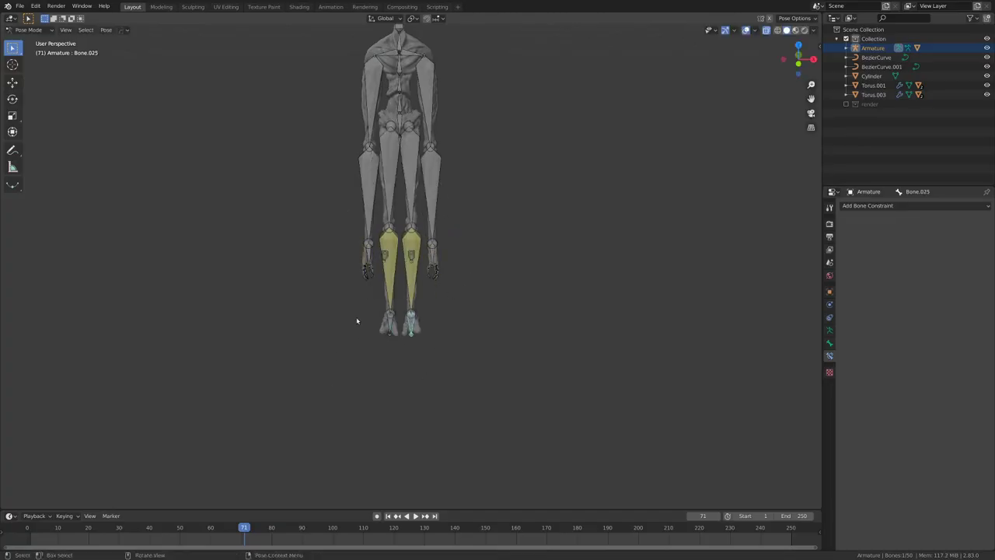
pyautogui.press('g')
pyautogui.press('Escape')
pyautogui.press('g')
pyautogui.press('Escape')
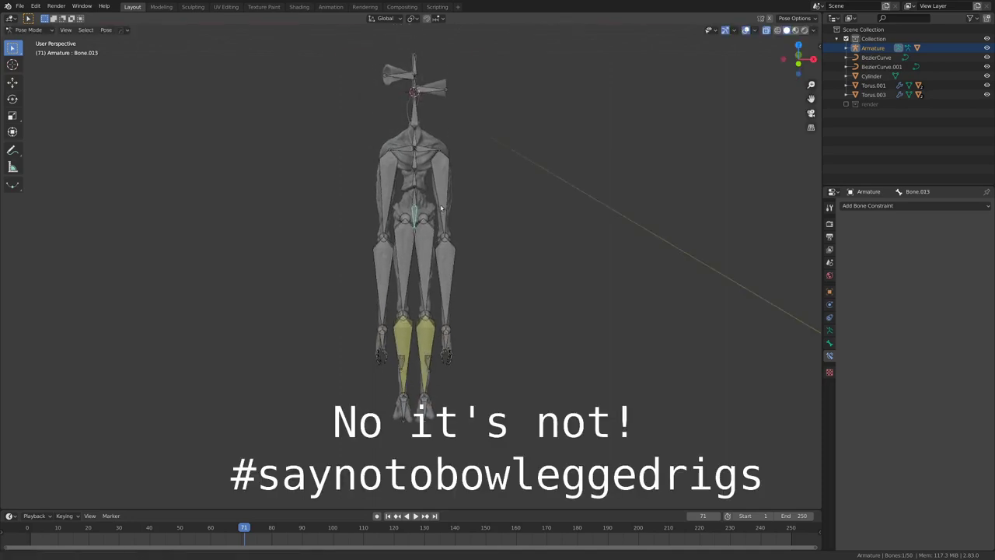
# In Edit Mode, extrude a short bone along Y from the joint between the lowest spine bone and the pelvis bone.
pyautogui.scroll(6, 441, 208)
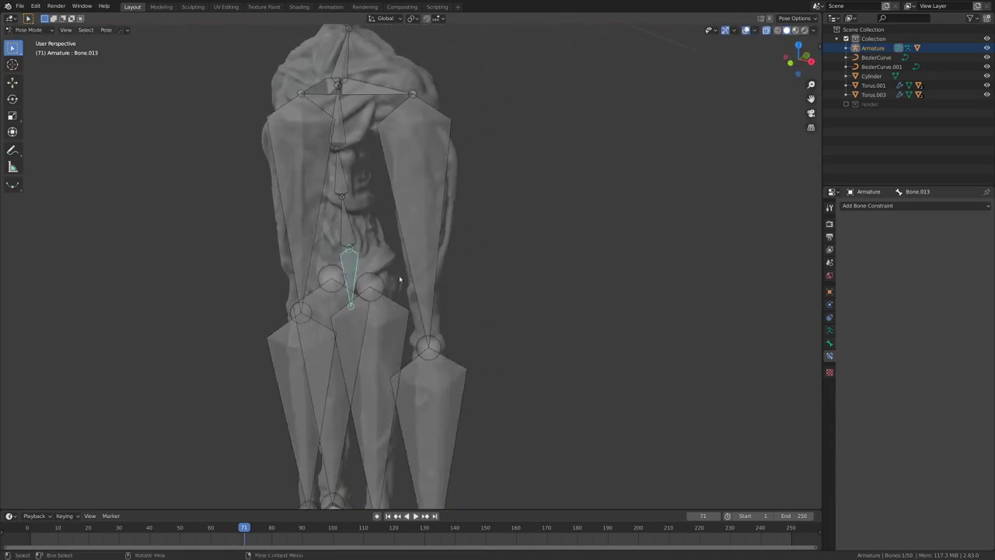
pyautogui.hotkey('ctrl', 'Tab')
pyautogui.moveTo(402, 260); pyautogui.dragTo(383, 226, button='middle')
pyautogui.click(448, 260)
pyautogui.scroll(5, 420, 195)
pyautogui.scroll(1, 473, 317)
pyautogui.keyDown('shift'); pyautogui.moveTo(458, 136); pyautogui.dragTo(468, 305, button='middle'); pyautogui.keyUp('shift')
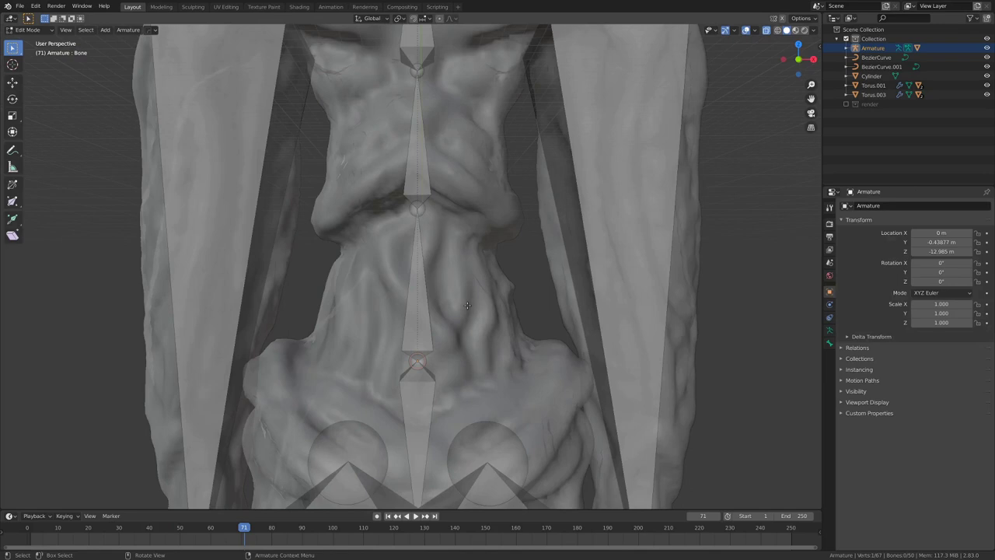
pyautogui.press('KP_3')
pyautogui.press('e')
pyautogui.press('y')
pyautogui.click(306, 342)
# Select the new short bone at the hips and try moving it freely, then cancel the move.
pyautogui.click(291, 346)
pyautogui.scroll(-4, 305, 326)
pyautogui.moveTo(305, 326); pyautogui.dragTo(400, 287, button='middle')
pyautogui.press('g')
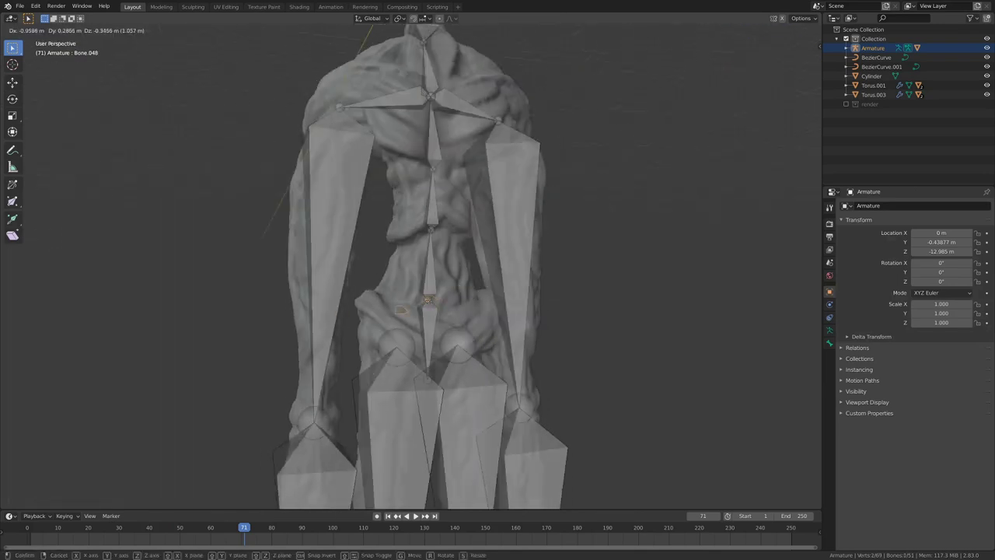
pyautogui.rightClick(488, 282)
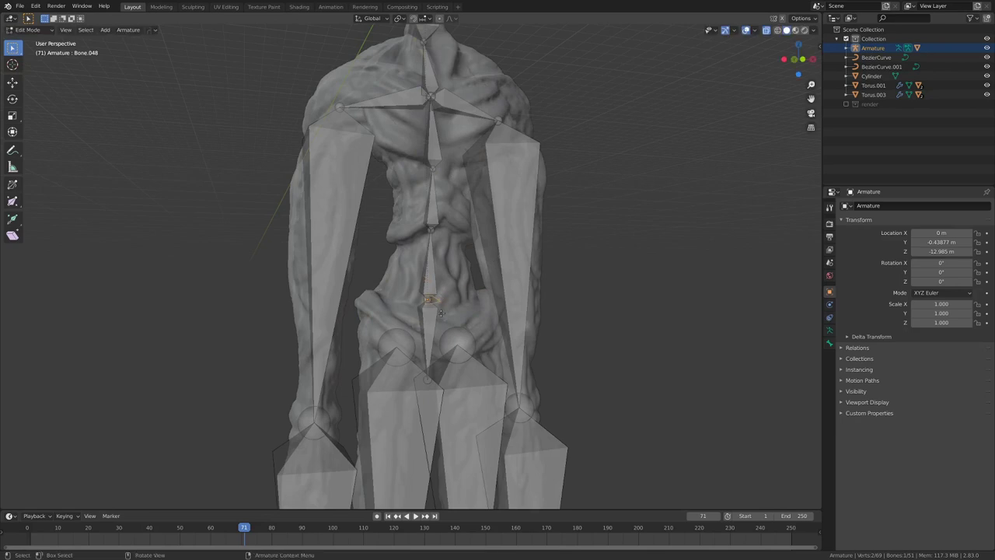
# Parent the pelvis bone and the lowest spine bone to the new short bone with Keep Offset.
pyautogui.scroll(3, 440, 315)
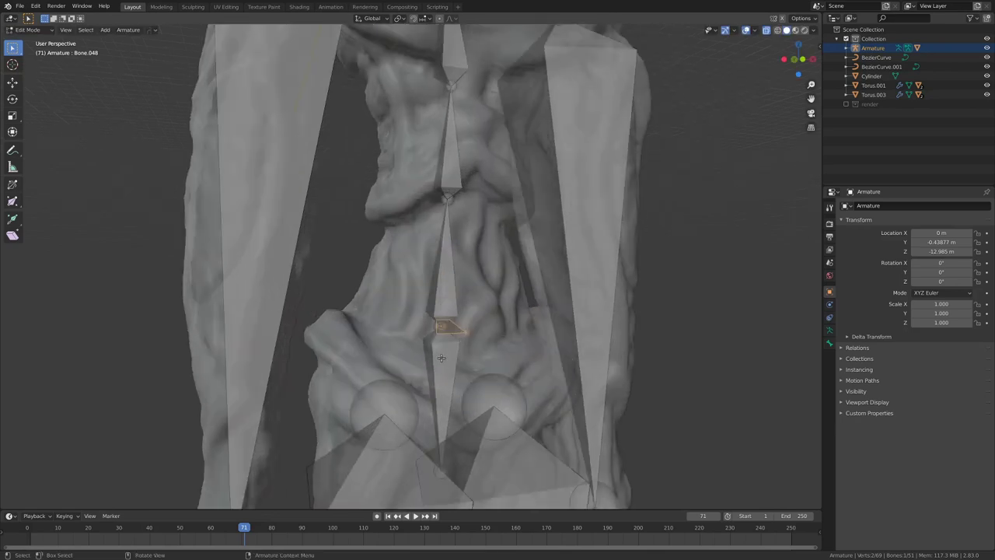
pyautogui.click(440, 358)
pyautogui.keyDown('shift'); pyautogui.click(443, 259); pyautogui.keyUp('shift')
pyautogui.moveTo(444, 317); pyautogui.dragTo(501, 316, button='middle')
pyautogui.keyDown('shift'); pyautogui.click(500, 318); pyautogui.keyUp('shift')
pyautogui.hotkey('ctrl', 'z')
pyautogui.keyDown('shift'); pyautogui.click(487, 326); pyautogui.keyUp('shift')
pyautogui.hotkey('ctrl', 'p')
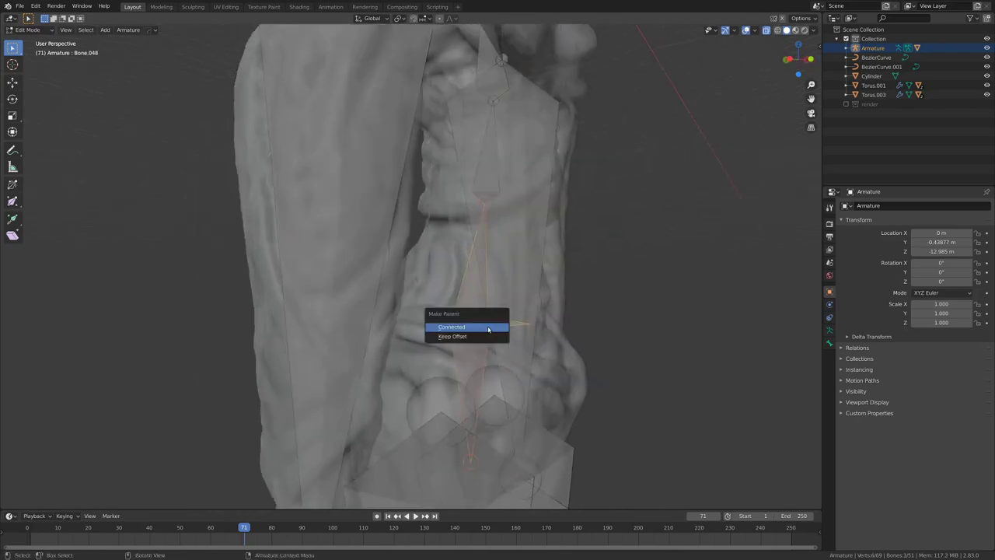
pyautogui.click(483, 337)
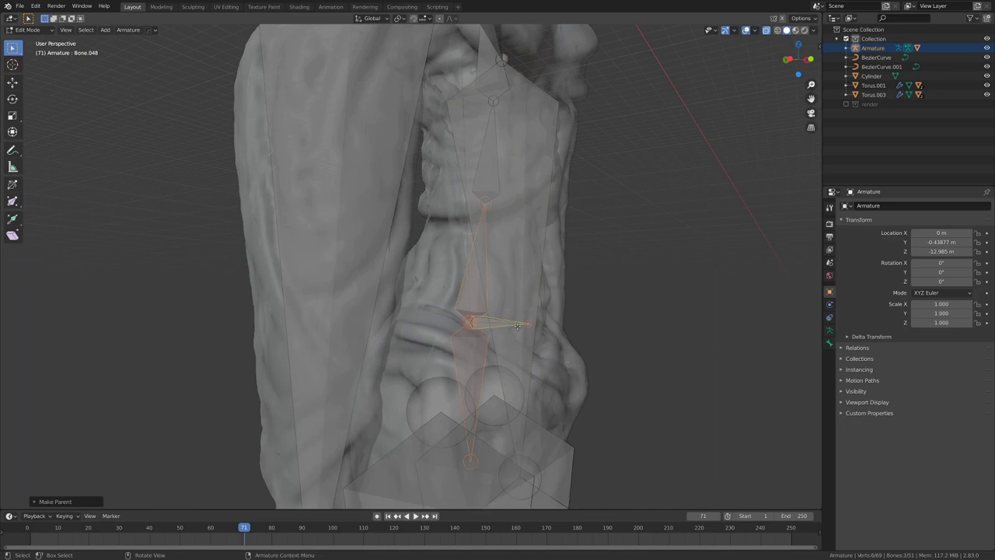
# In Pose Mode, try moving the short hip bone to test how the body follows it, cancelling each move.
pyautogui.hotkey('ctrl', 'Tab')
pyautogui.click(521, 379)
pyautogui.click(490, 327)
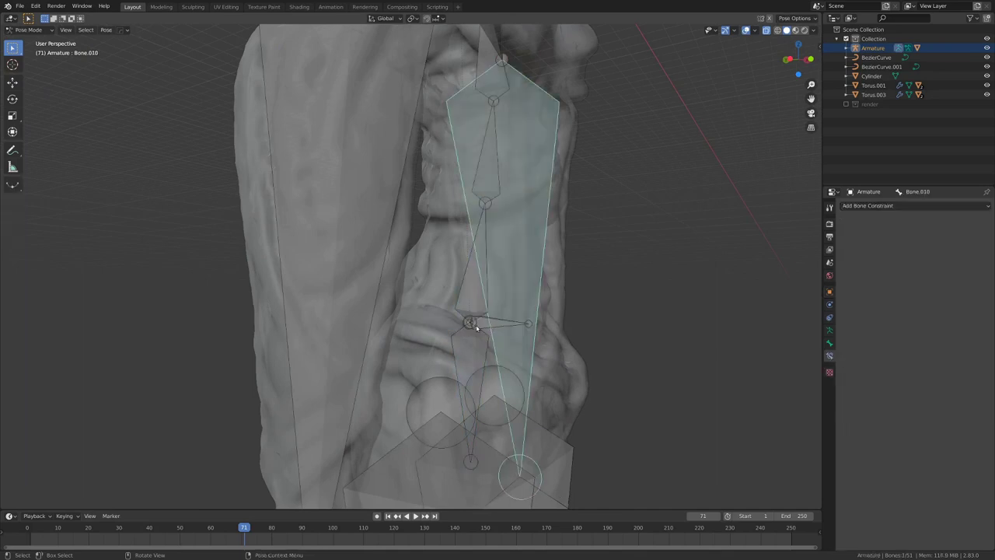
pyautogui.click(477, 327)
pyautogui.scroll(-4, 481, 328)
pyautogui.press('g')
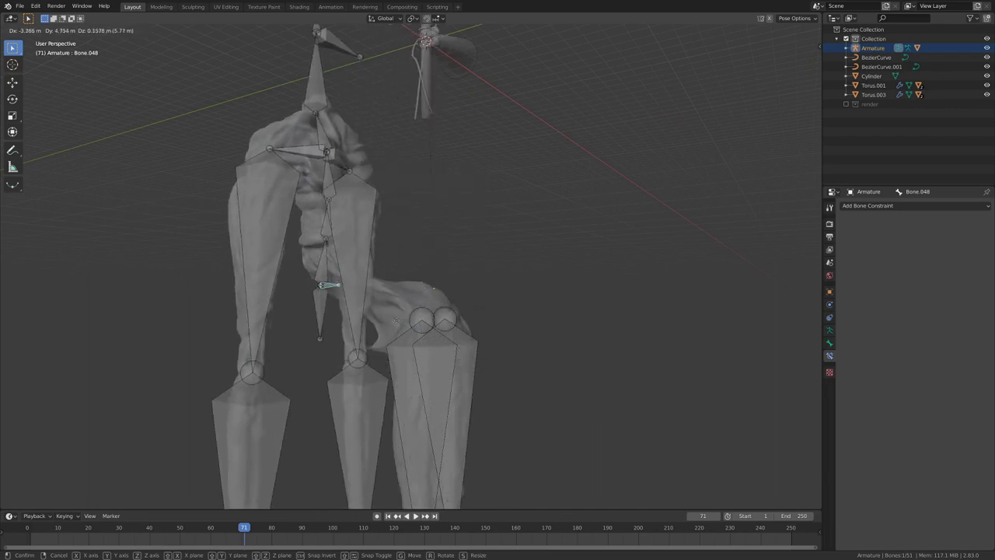
pyautogui.rightClick(512, 327)
pyautogui.moveTo(512, 327); pyautogui.dragTo(457, 336, button='middle')
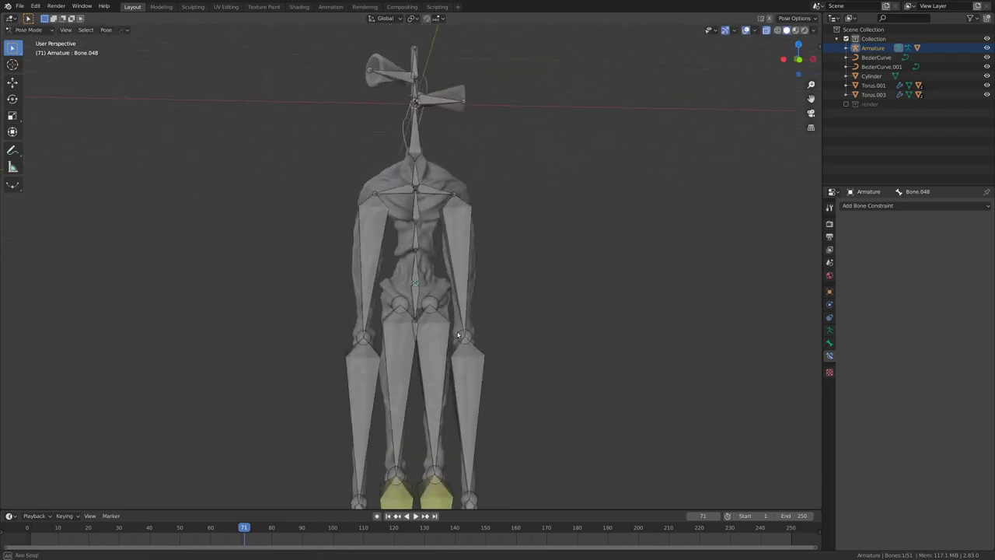
pyautogui.scroll(2, 456, 336)
pyautogui.press('g')
pyautogui.rightClick(474, 330)
# In Edit Mode, parent both thigh bones to the pelvis bone.
pyautogui.scroll(3, 474, 330)
pyautogui.hotkey('ctrl', 'Tab')
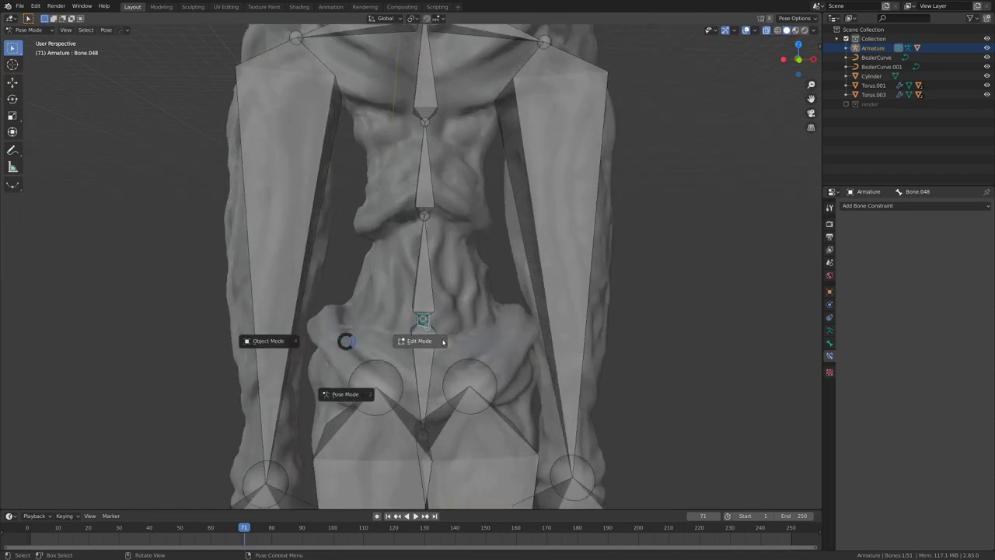
pyautogui.click(420, 340)
pyautogui.click(460, 434)
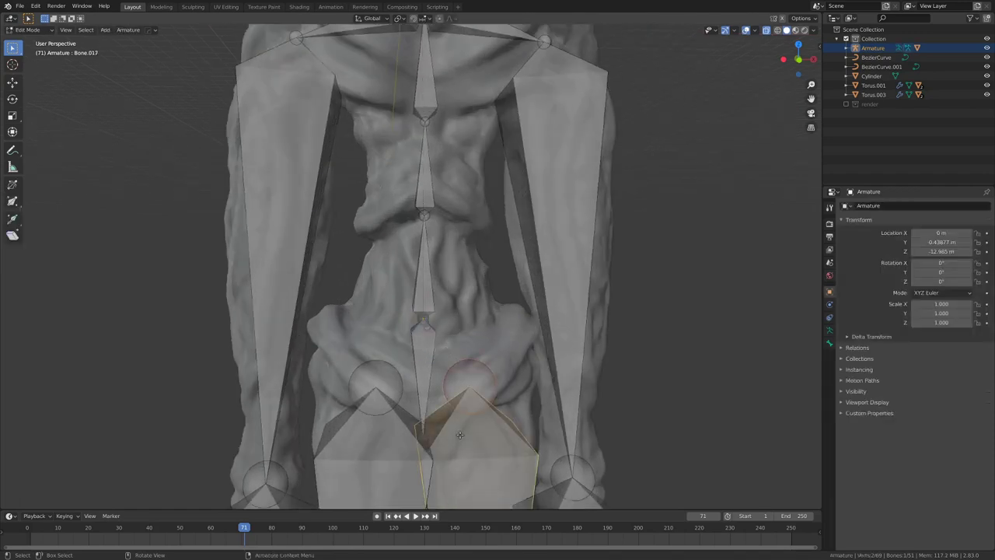
pyautogui.keyDown('shift'); pyautogui.click(333, 444); pyautogui.keyUp('shift')
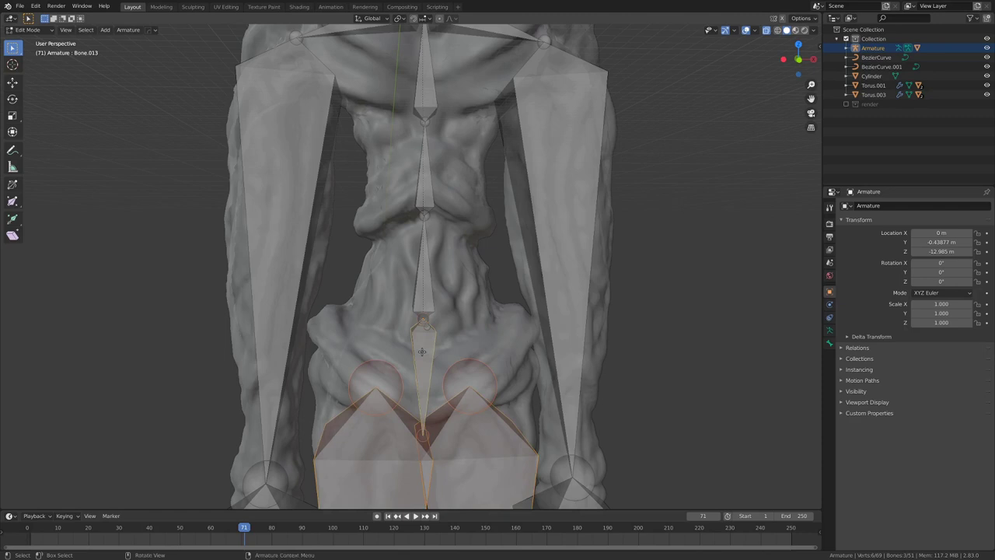
pyautogui.hotkey('ctrl', 'p')
pyautogui.click(421, 354)
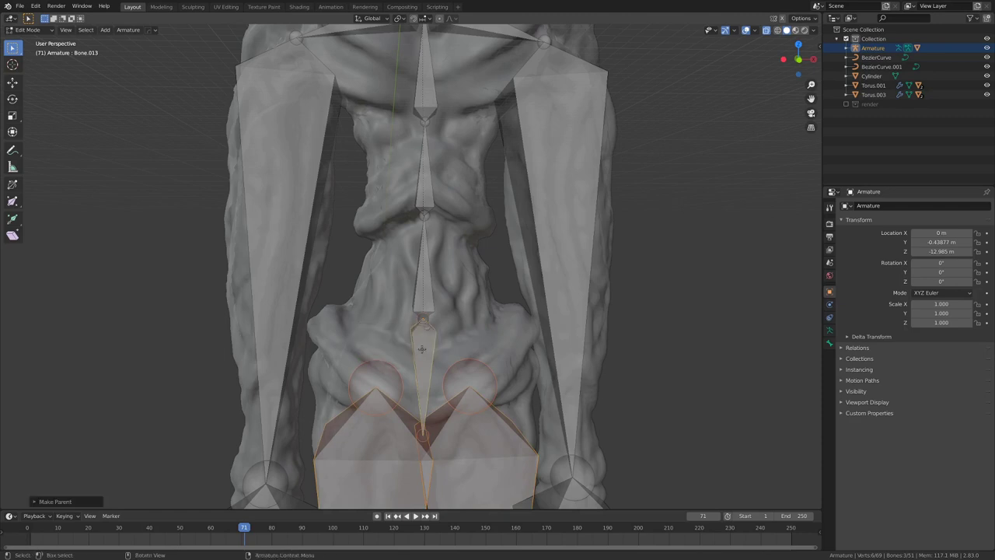
# In Pose Mode, try rotating the pelvis bone from two view angles to test how the legs follow, cancelling each rotation.
pyautogui.hotkey('ctrl', 'Tab')
pyautogui.click(464, 408)
pyautogui.scroll(-3, 424, 363)
pyautogui.press('r')
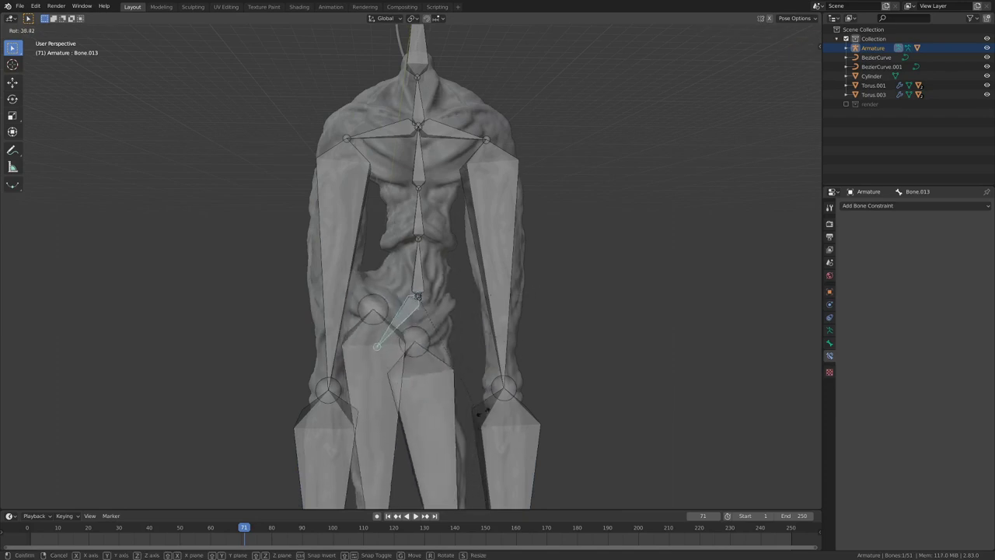
pyautogui.rightClick(471, 375)
pyautogui.moveTo(471, 375); pyautogui.dragTo(542, 362, button='middle')
pyautogui.press('r')
pyautogui.rightClick(531, 402)
# Select the short hip control bone and try moving it freely to test the whole body, then cancel the move.
pyautogui.scroll(-4, 537, 400)
pyautogui.moveTo(537, 400); pyautogui.dragTo(459, 423, button='middle')
pyautogui.scroll(4, 425, 287)
pyautogui.click(426, 287)
pyautogui.scroll(-5, 425, 287)
pyautogui.moveTo(442, 311); pyautogui.dragTo(443, 311, button='middle')
pyautogui.press('g')
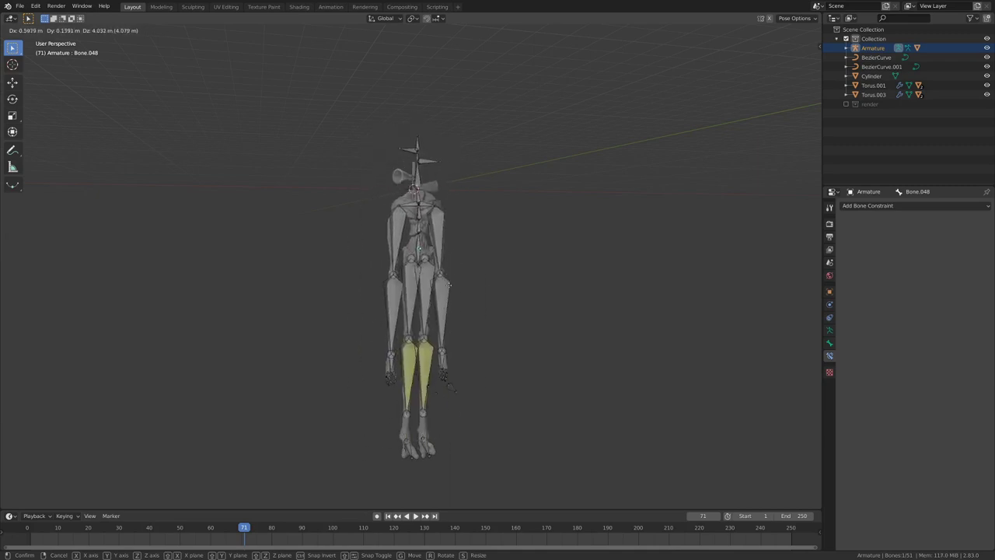
pyautogui.rightClick(439, 281)
# Select the head pole cylinder and the armature, then parent the pole to the long neck bone in Pose Mode with the Bone option.
pyautogui.scroll(10, 416, 240)
pyautogui.keyDown('shift'); pyautogui.moveTo(408, 71); pyautogui.dragTo(428, 252, button='middle'); pyautogui.keyUp('shift')
pyautogui.scroll(-2, 410, 302)
pyautogui.scroll(-4, 424, 114)
pyautogui.hotkey('ctrl', 'Tab')
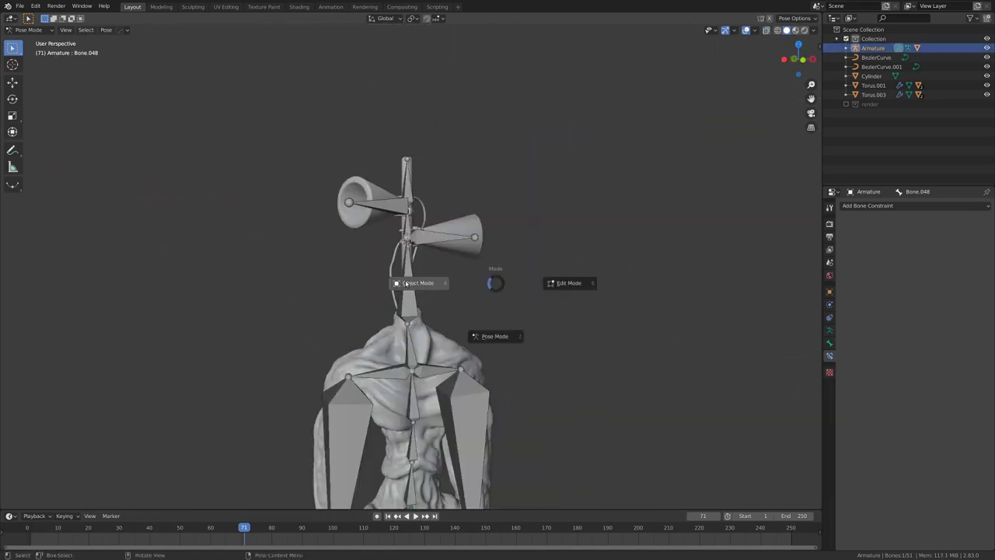
pyautogui.click(406, 283)
pyautogui.click(404, 158)
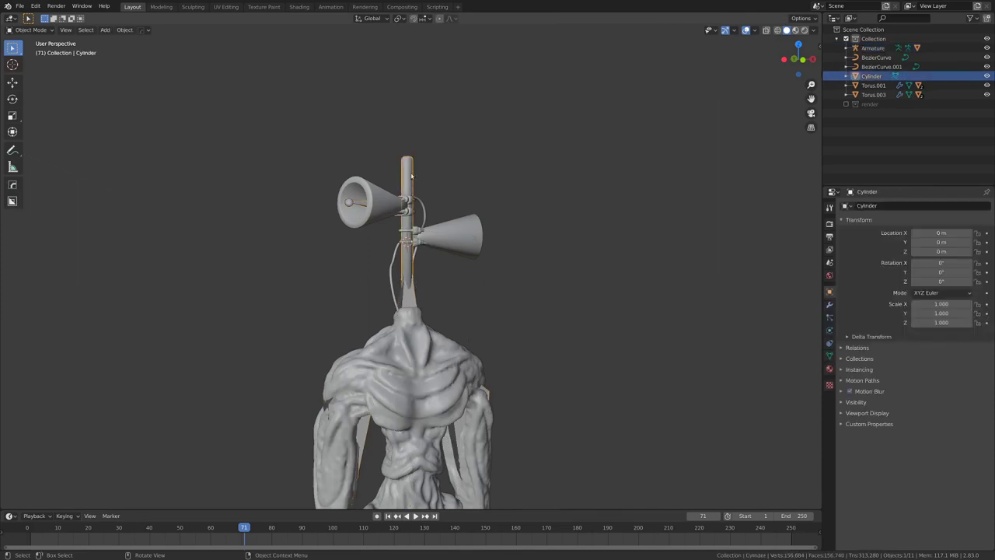
pyautogui.scroll(3, 430, 327)
pyautogui.click(415, 332)
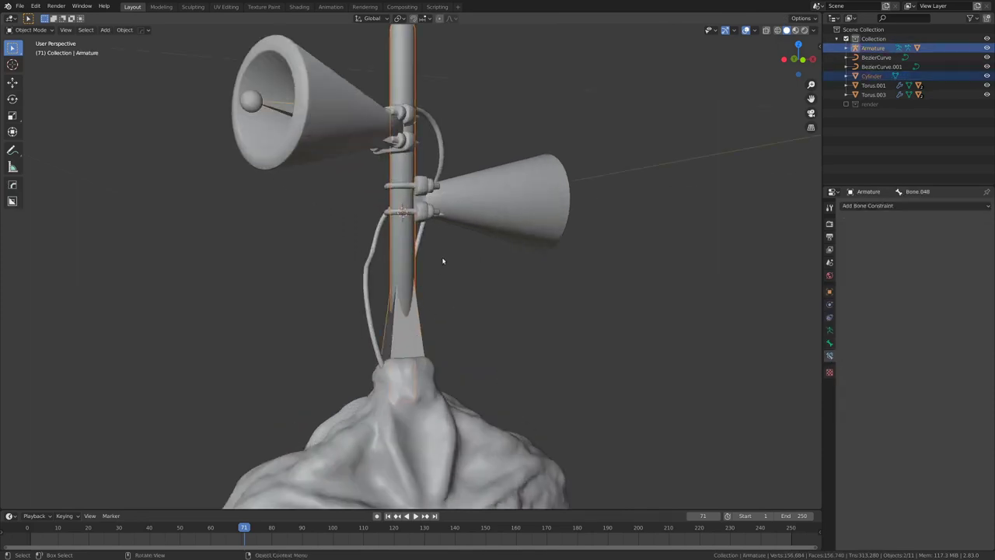
pyautogui.hotkey('ctrl', 'Tab')
pyautogui.click(444, 313)
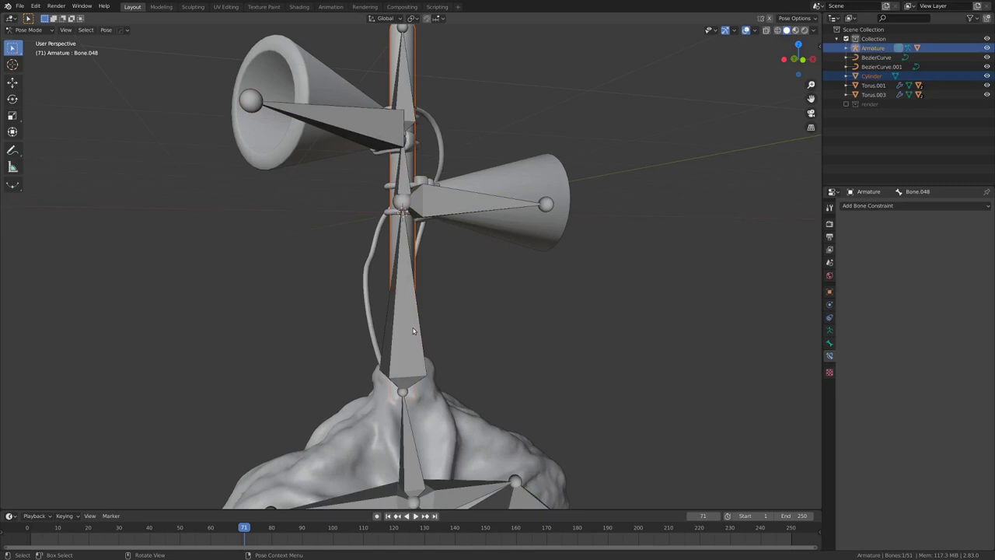
pyautogui.click(413, 332)
pyautogui.scroll(-3, 455, 342)
pyautogui.scroll(2, 453, 338)
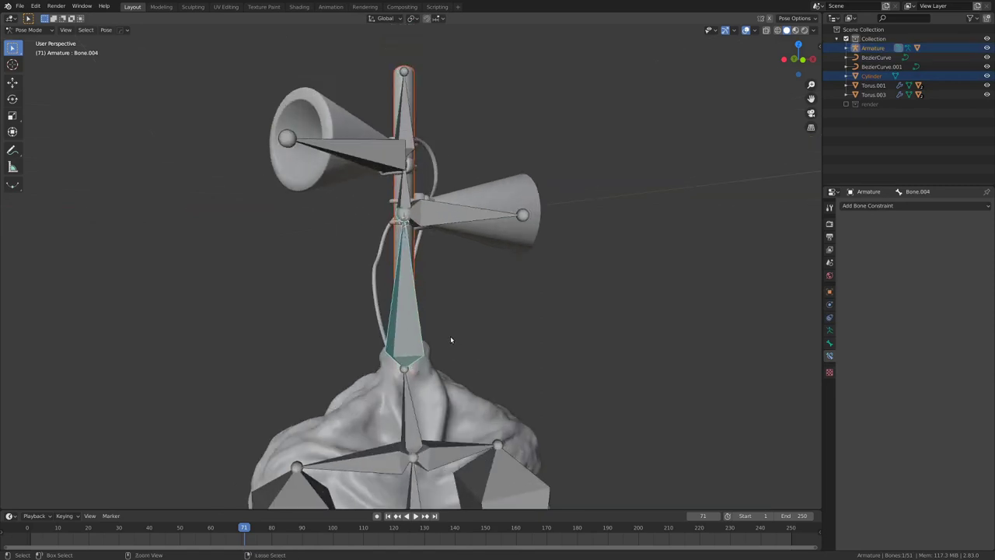
pyautogui.hotkey('ctrl', 'p')
pyautogui.click(451, 347)
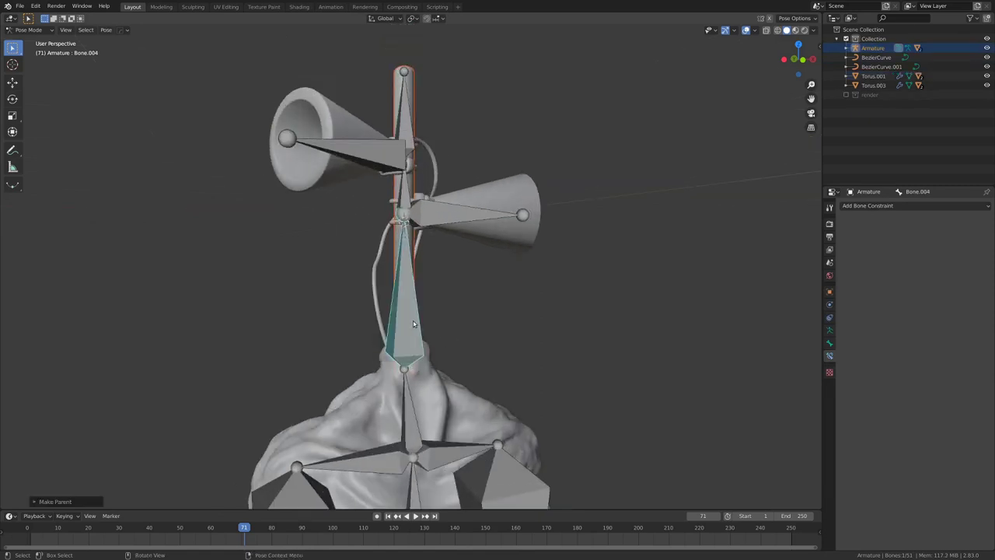
# Try rotating the long neck bone to test how the pole follows it, then cancel the rotation.
pyautogui.scroll(-3, 410, 284)
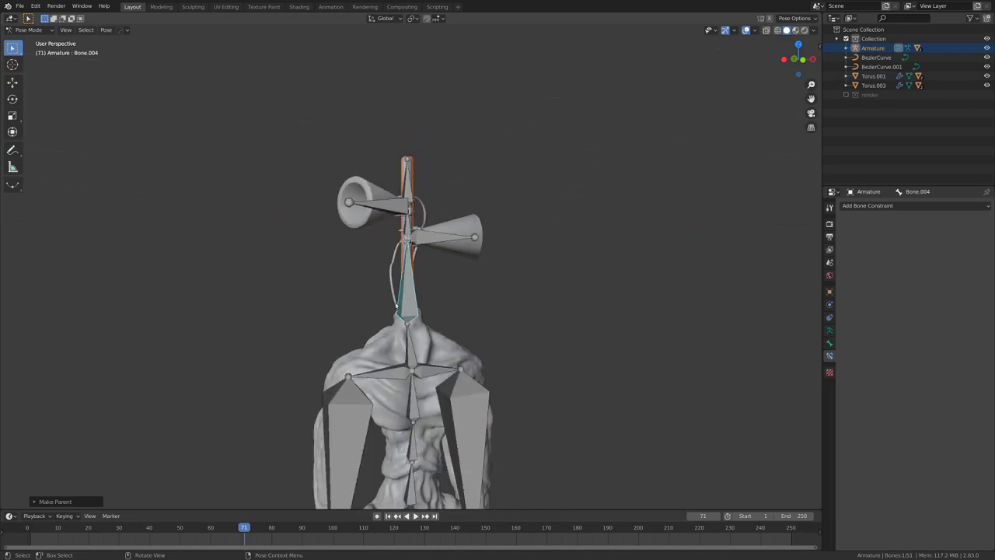
pyautogui.press('r')
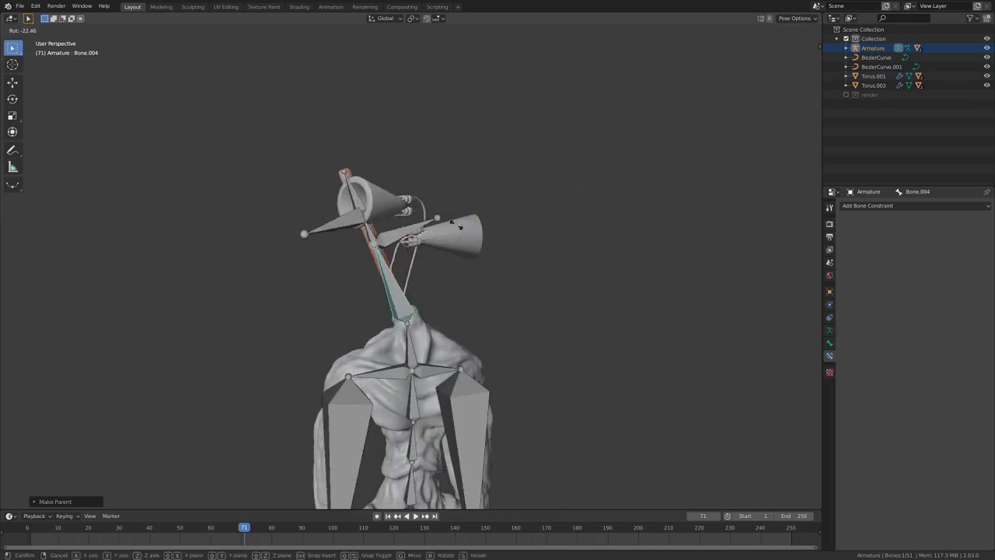
pyautogui.rightClick(491, 299)
# In Object Mode, select the lower siren horn and try moving it freely, then cancel the move.
pyautogui.scroll(8, 491, 299)
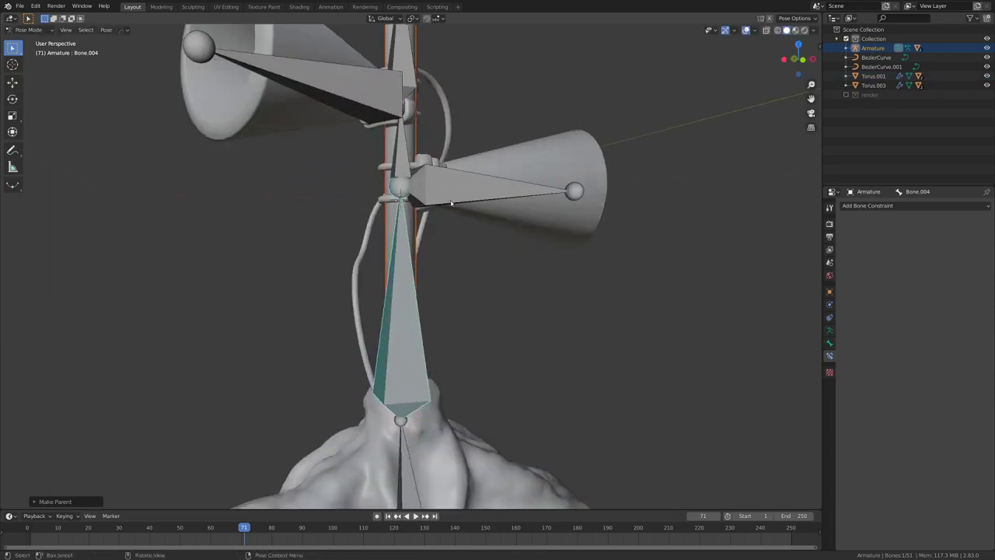
pyautogui.hotkey('ctrl', 'Tab')
pyautogui.click(426, 221)
pyautogui.click(425, 226)
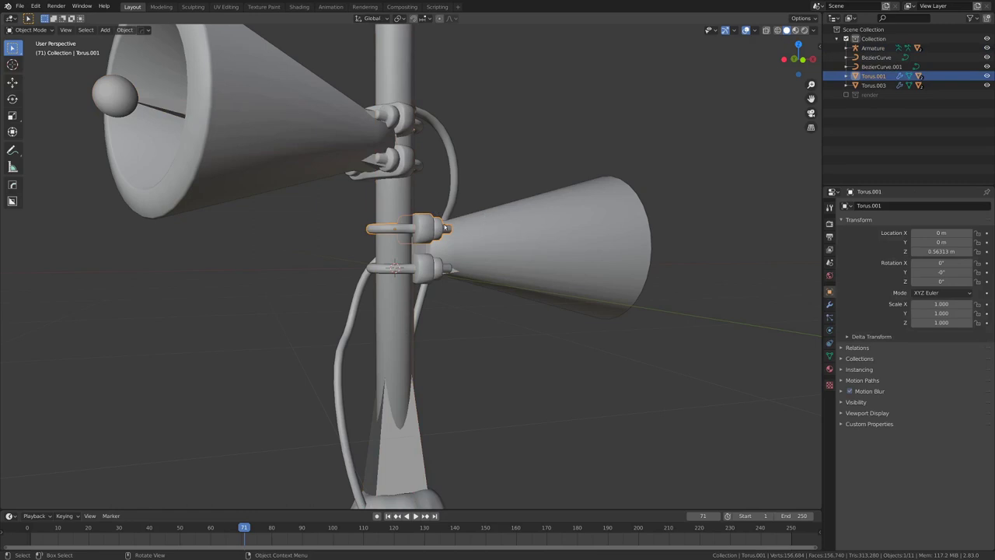
pyautogui.press('g')
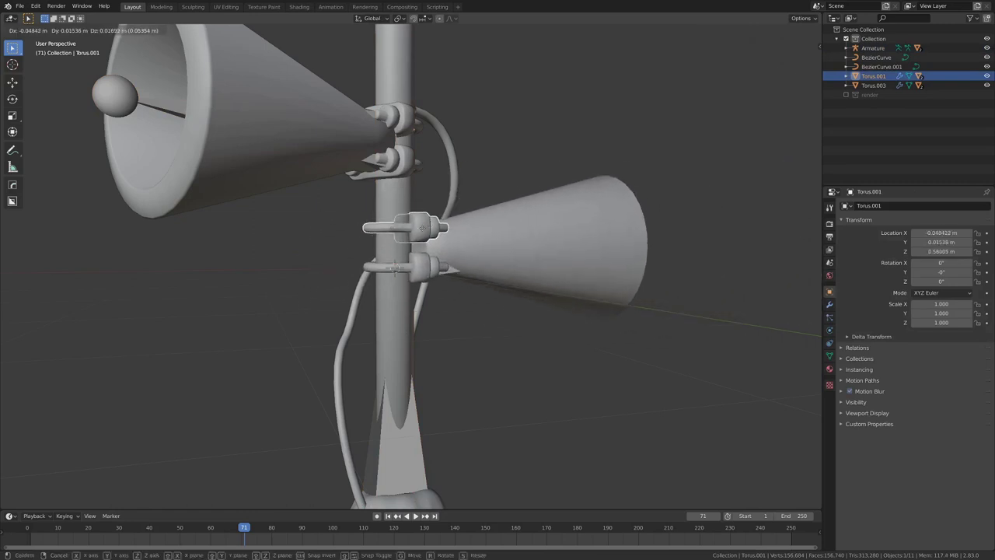
pyautogui.rightClick(428, 228)
# Add the armature to the selection and parent the lower horn to its own horn bone in Pose Mode with the Bone option.
pyautogui.scroll(-1, 409, 382)
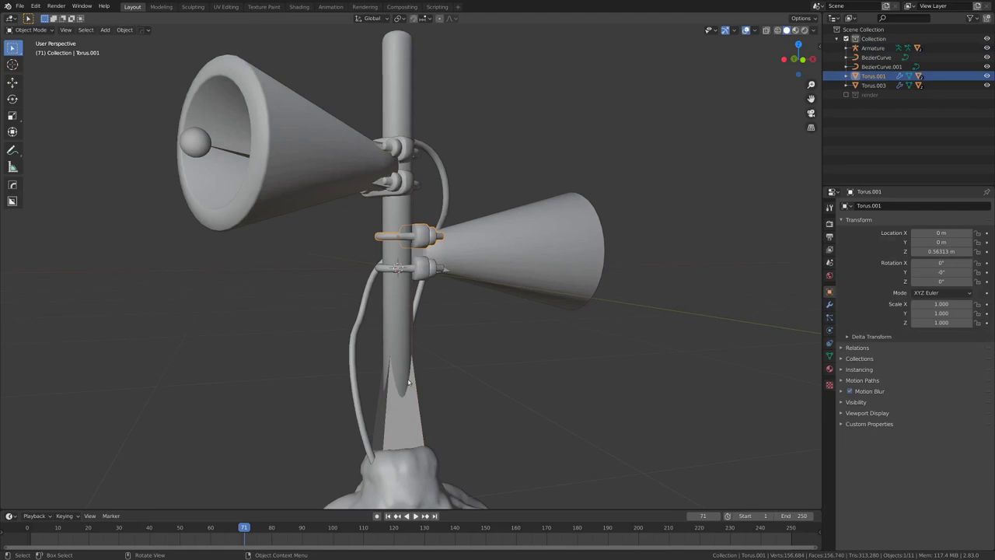
pyautogui.click(398, 430)
pyautogui.hotkey('ctrl', 'Tab')
pyautogui.click(452, 345)
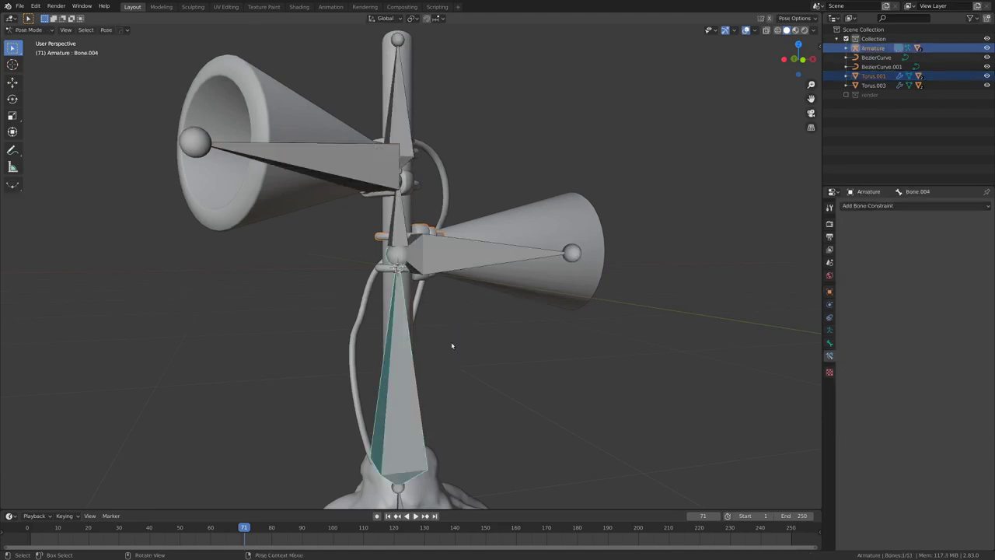
pyautogui.click(474, 260)
pyautogui.hotkey('ctrl', 'p')
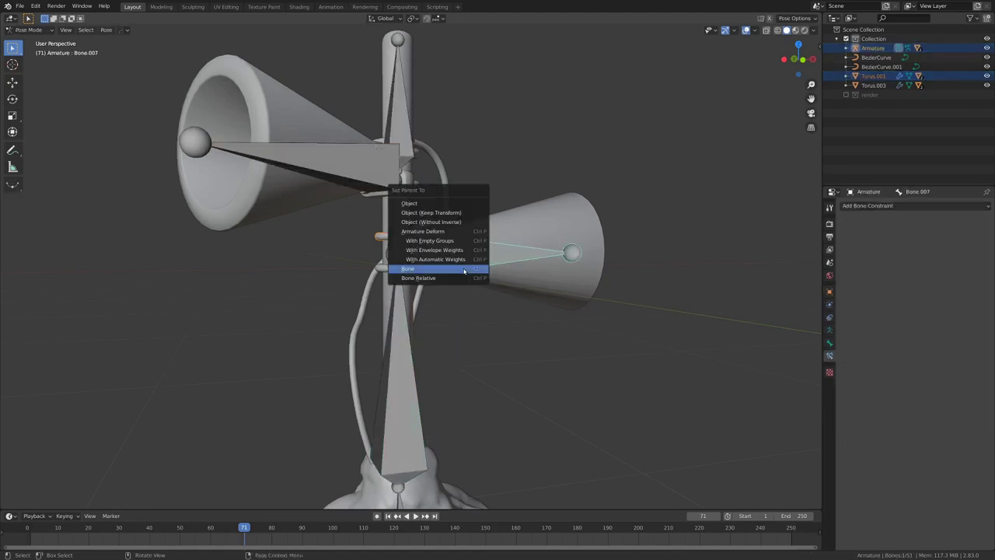
pyautogui.click(464, 270)
# Select the upper siren horn with the armature and parent it to the upper horn bone in Pose Mode.
pyautogui.moveTo(465, 270); pyautogui.dragTo(398, 230, button='middle')
pyautogui.hotkey('ctrl', 'Tab')
pyautogui.click(398, 230)
pyautogui.click(78, 247)
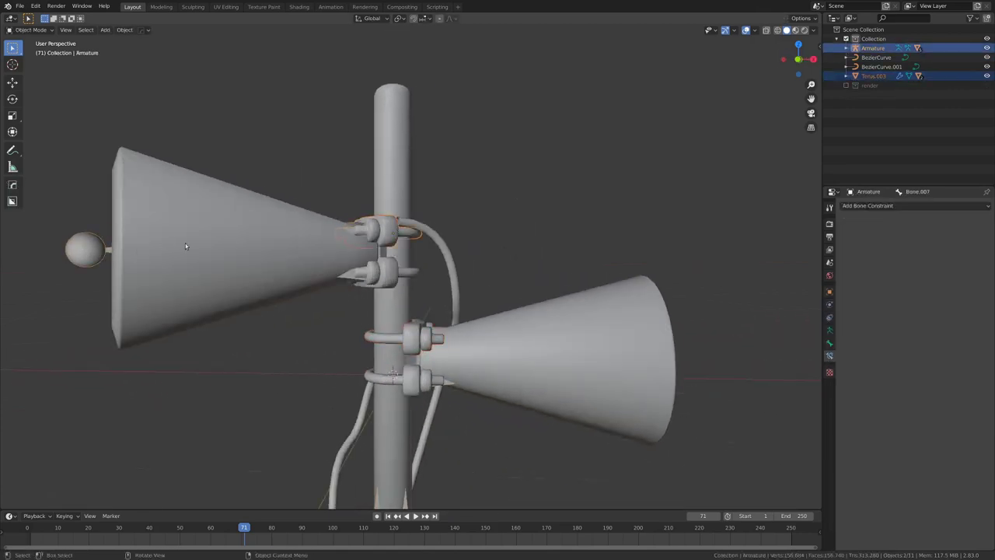
pyautogui.hotkey('ctrl', 'Tab')
pyautogui.click(331, 243)
pyautogui.hotkey('ctrl', 'p')
pyautogui.click(330, 246)
# In Pose Mode, try rotating the upper horn bone around the global Z axis.
pyautogui.hotkey('ctrl', 'Tab')
pyautogui.click(355, 246)
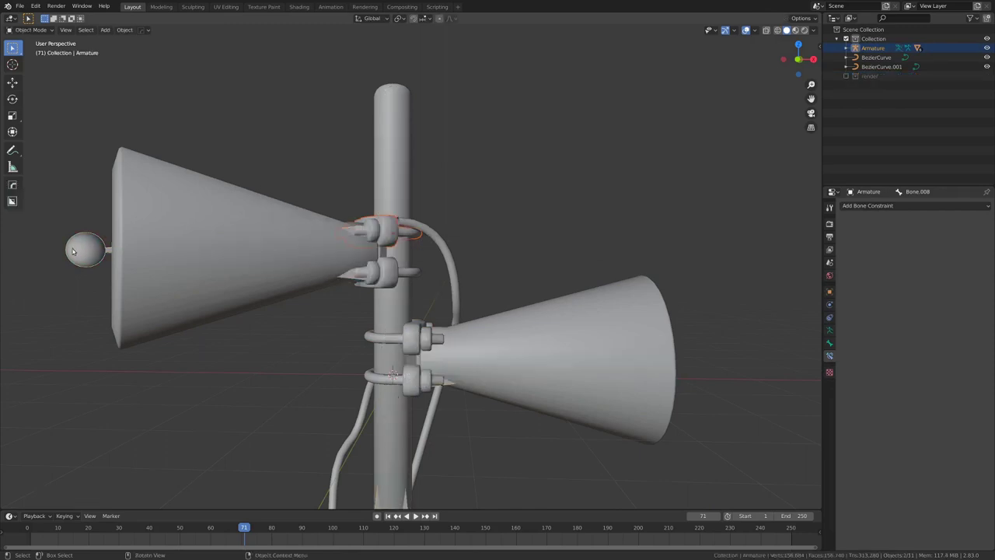
pyautogui.scroll(-6, 117, 257)
pyautogui.hotkey('ctrl', 'Tab')
pyautogui.click(223, 318)
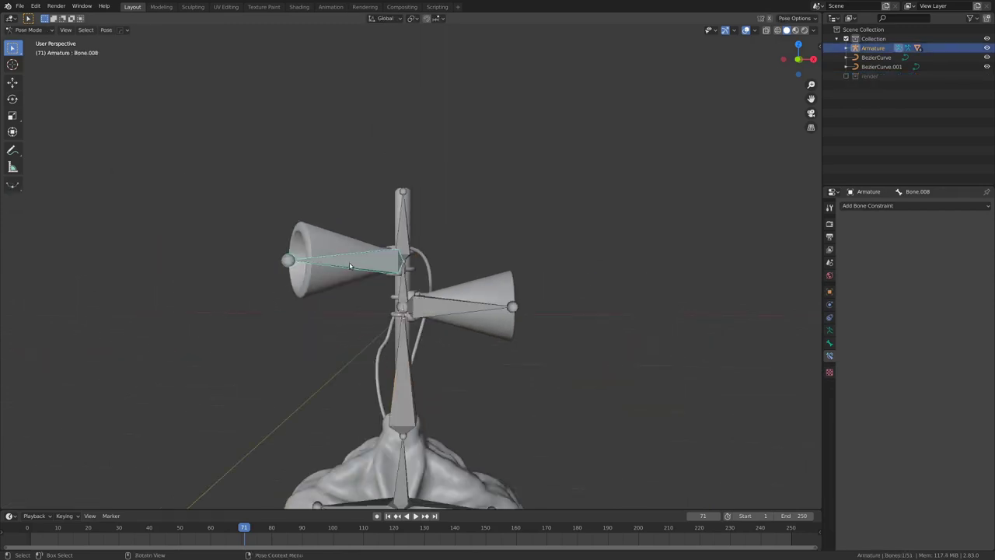
pyautogui.press('r')
pyautogui.press('z')
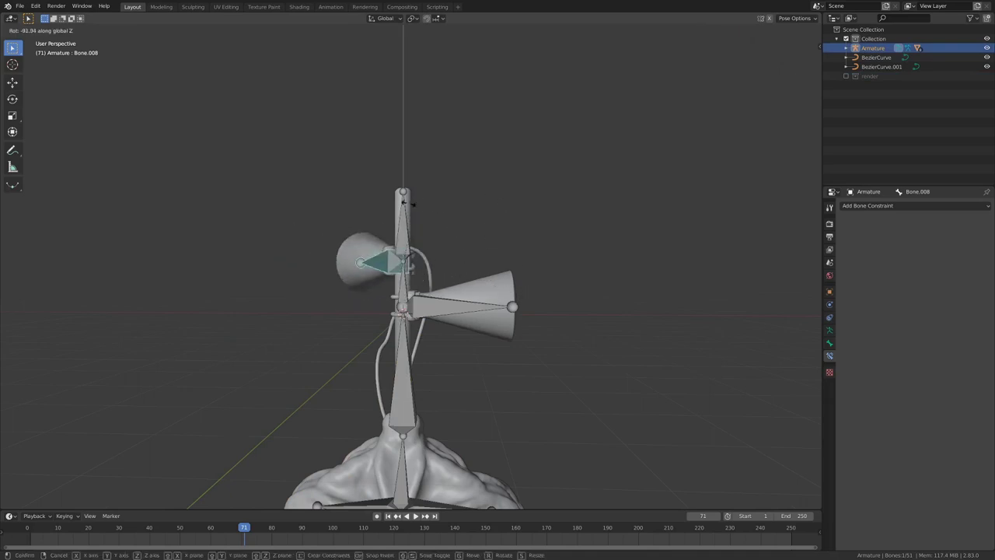
pyautogui.press('Escape')
# Test the head rig by tilting the long neck bone sideways and trackball-rotating the lower horn bone.
pyautogui.click(408, 381)
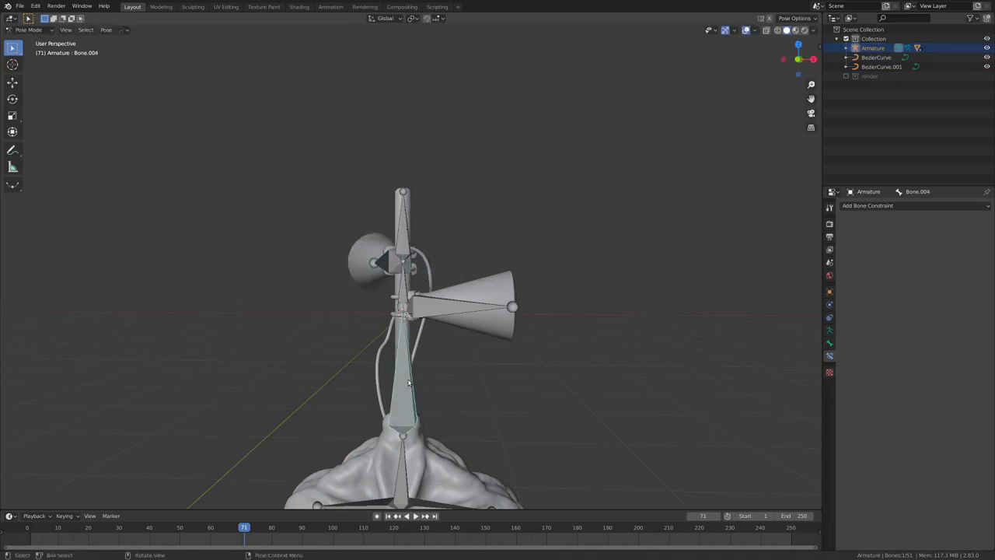
pyautogui.press('r')
pyautogui.click(427, 298)
pyautogui.click(428, 295)
pyautogui.press('r')
pyautogui.press('r')
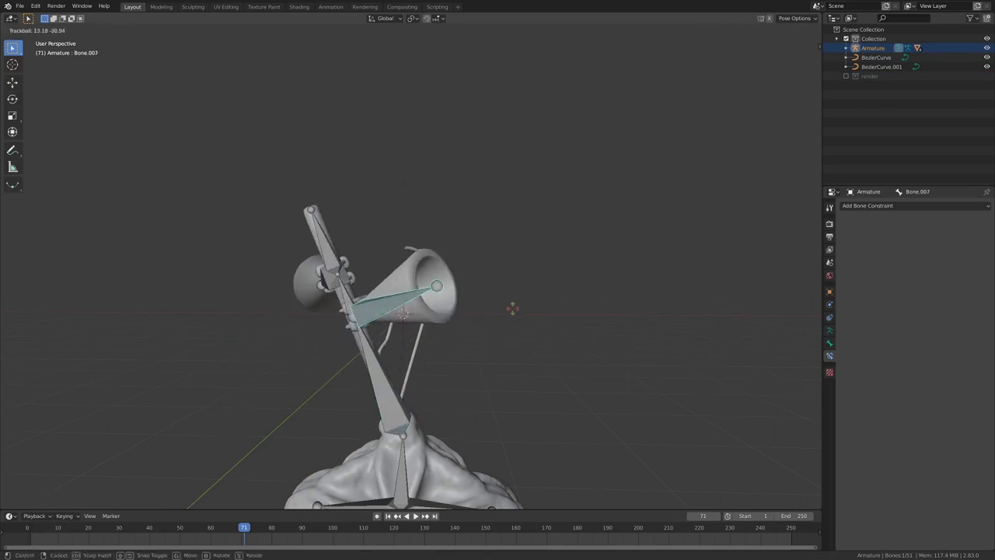
pyautogui.click(461, 320)
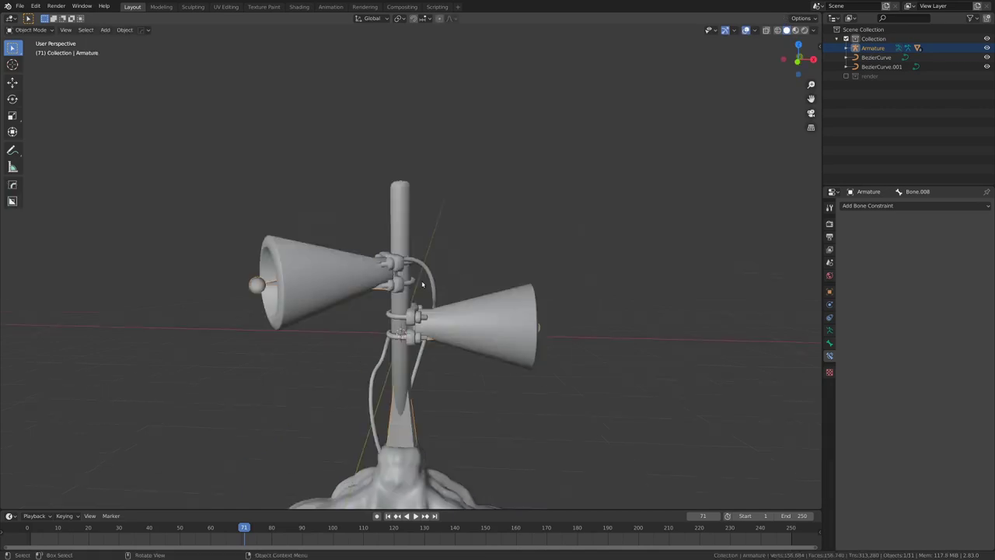
# Select the cable curve that runs from the upper horn clamp and enter Edit Mode on it.
pyautogui.scroll(5, 444, 259)
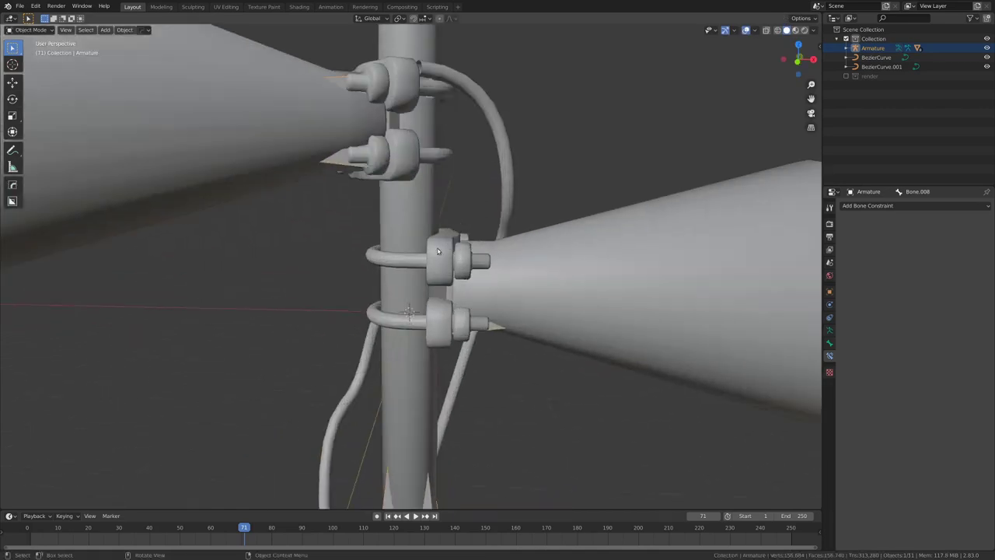
pyautogui.scroll(-3, 445, 259)
pyautogui.scroll(3, 444, 259)
pyautogui.click(456, 238)
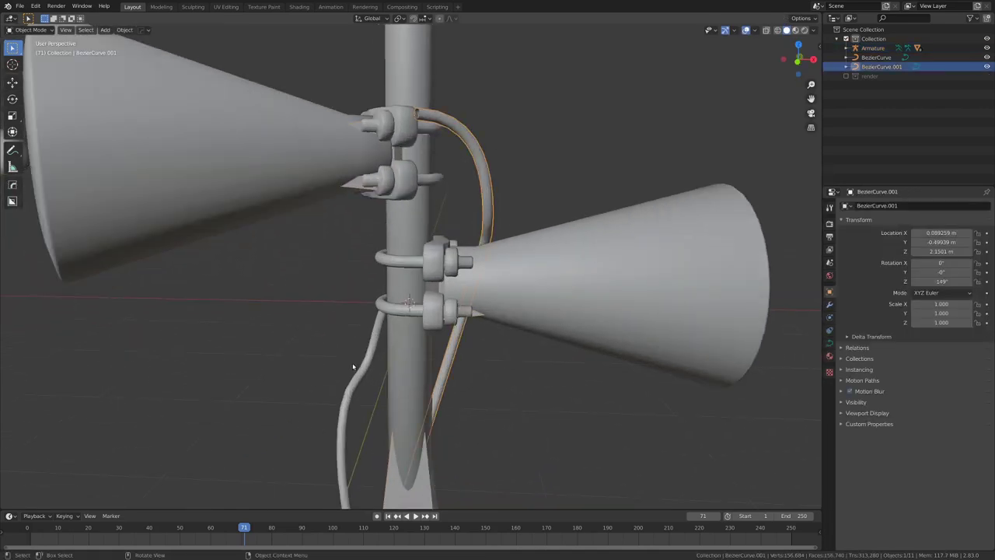
pyautogui.scroll(-4, 354, 370)
pyautogui.scroll(4, 365, 365)
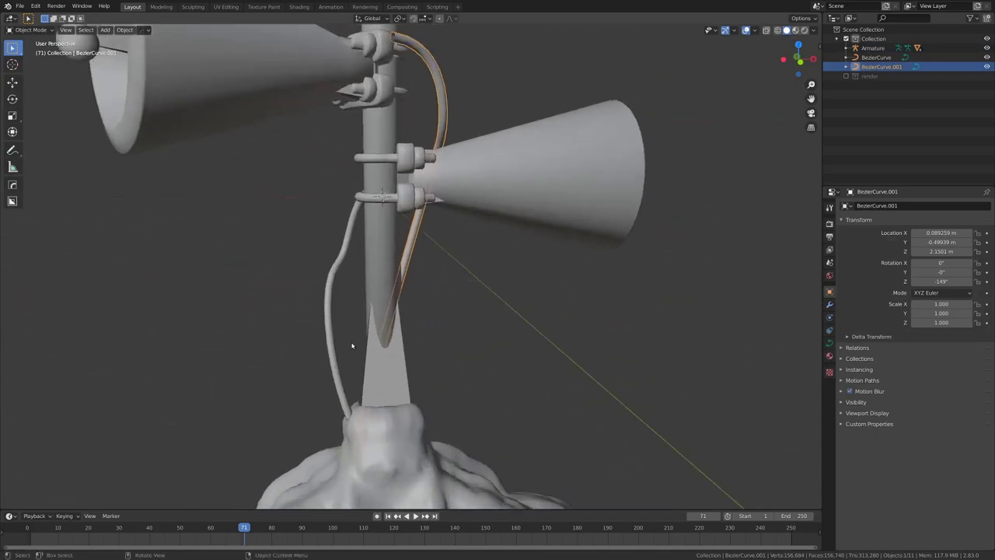
pyautogui.moveTo(350, 340); pyautogui.dragTo(349, 278, button='middle')
pyautogui.scroll(5, 369, 288)
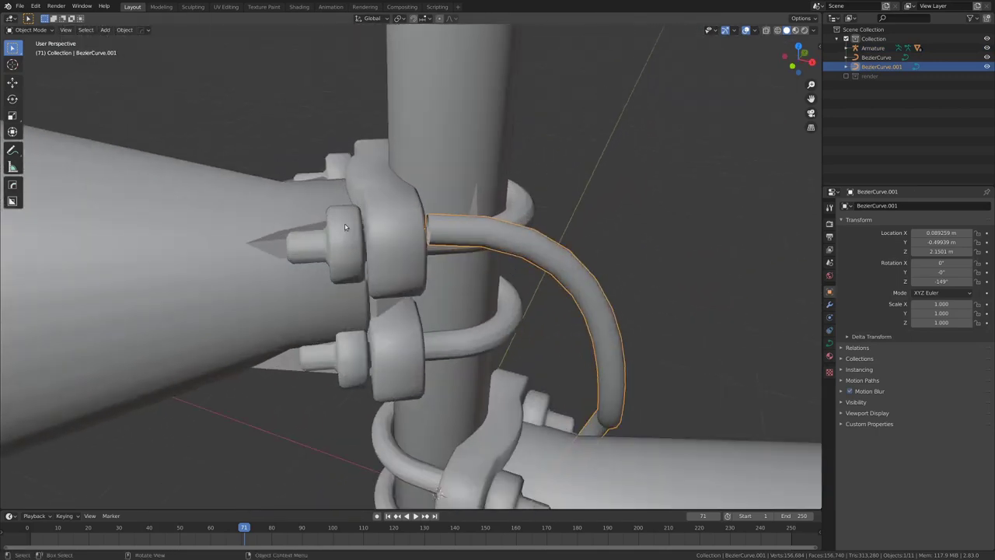
pyautogui.scroll(-3, 350, 233)
pyautogui.scroll(3, 389, 240)
pyautogui.hotkey('ctrl', 'Tab')
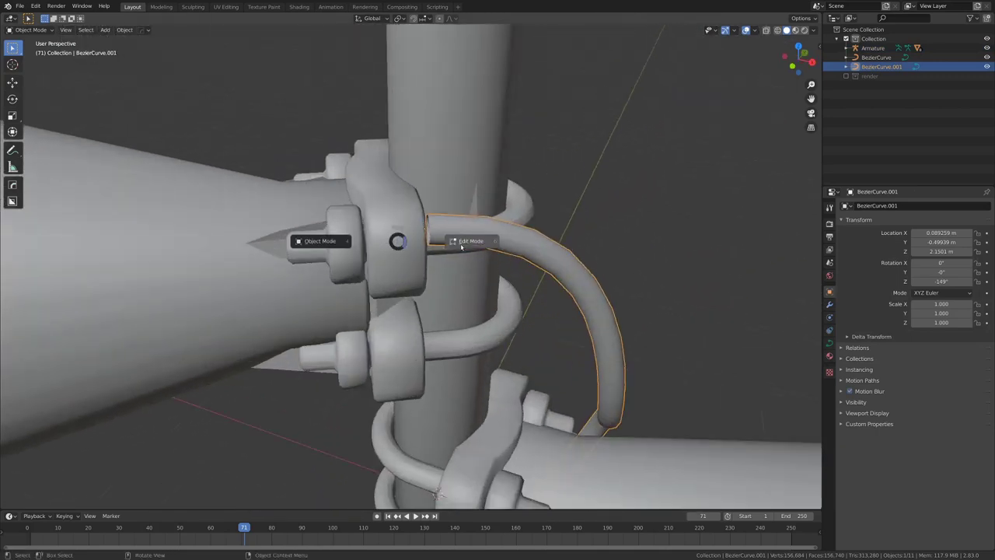
pyautogui.click(462, 246)
# Move the cable's upper end control point in two adjustments so it meets the upper horn's clamp.
pyautogui.scroll(-4, 467, 241)
pyautogui.scroll(4, 543, 233)
pyautogui.moveTo(466, 241); pyautogui.dragTo(398, 220, button='middle')
pyautogui.scroll(4, 569, 233)
pyautogui.press('g')
pyautogui.click(533, 211)
pyautogui.scroll(-3, 459, 218)
pyautogui.scroll(5, 397, 220)
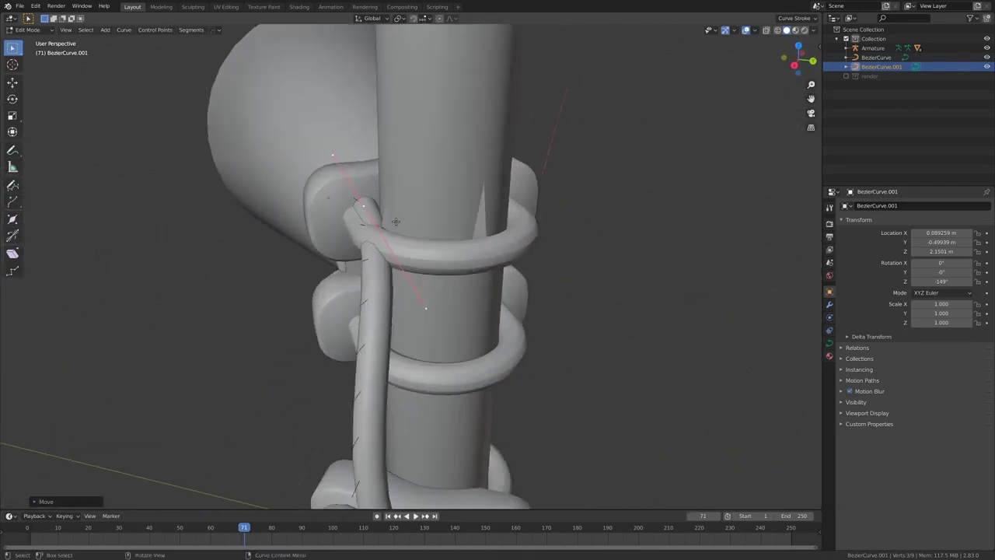
pyautogui.press('g')
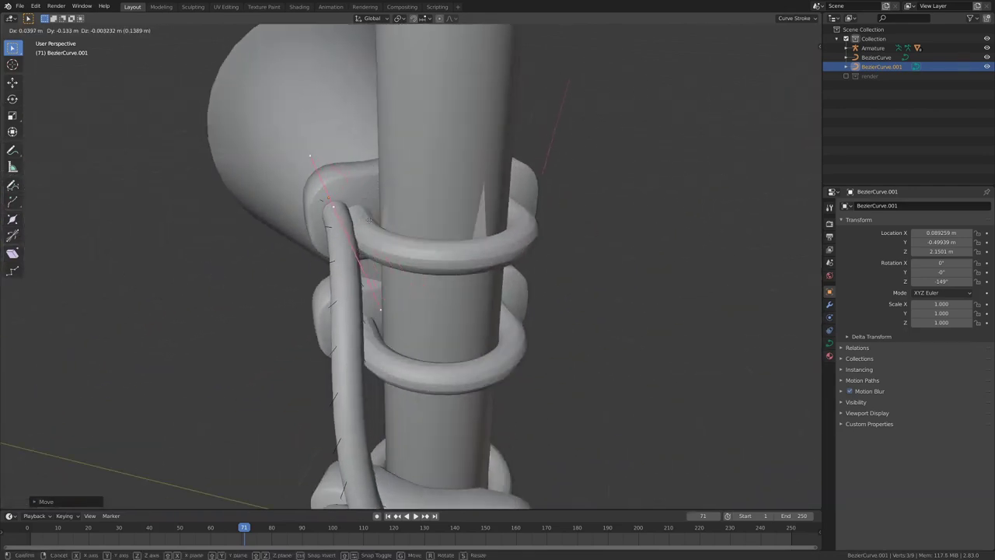
pyautogui.click(401, 222)
pyautogui.moveTo(401, 222); pyautogui.dragTo(595, 193, button='middle')
pyautogui.scroll(-5, 432, 222)
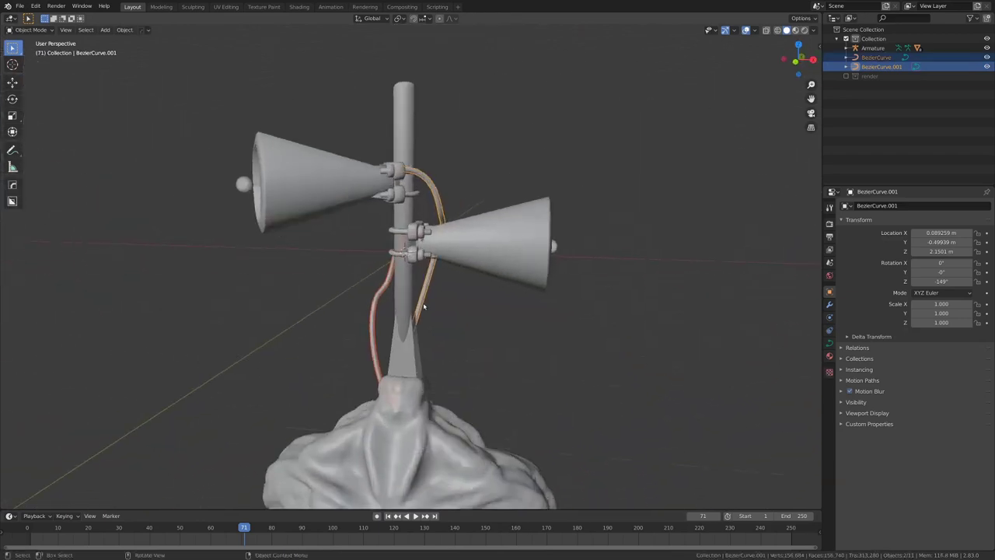
# Convert both selected cable curves to meshes with Convert to, Mesh from Curve/Meta/Surf/Text.
pyautogui.scroll(4, 531, 277)
pyautogui.scroll(-2, 499, 296)
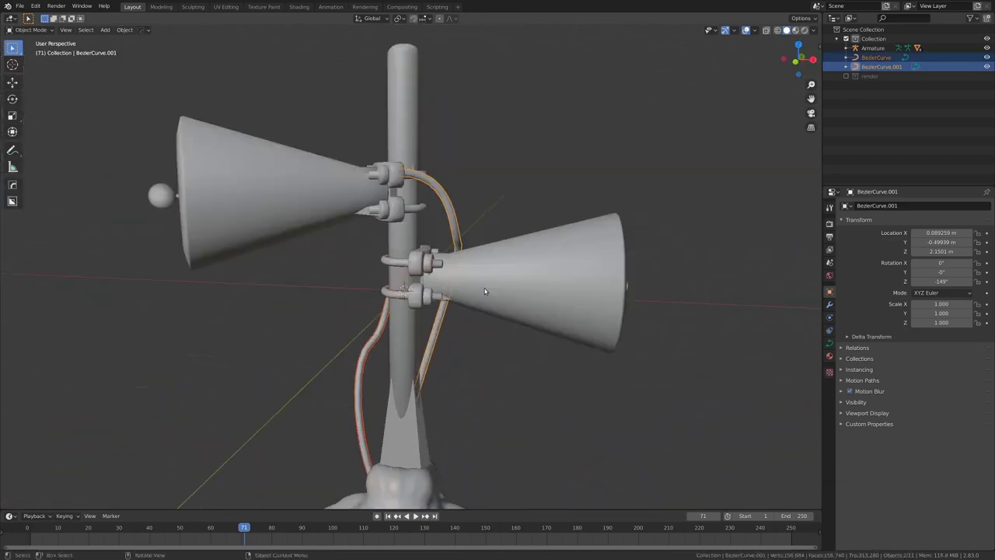
pyautogui.press('F3')
pyautogui.write('Recalculate Rol')
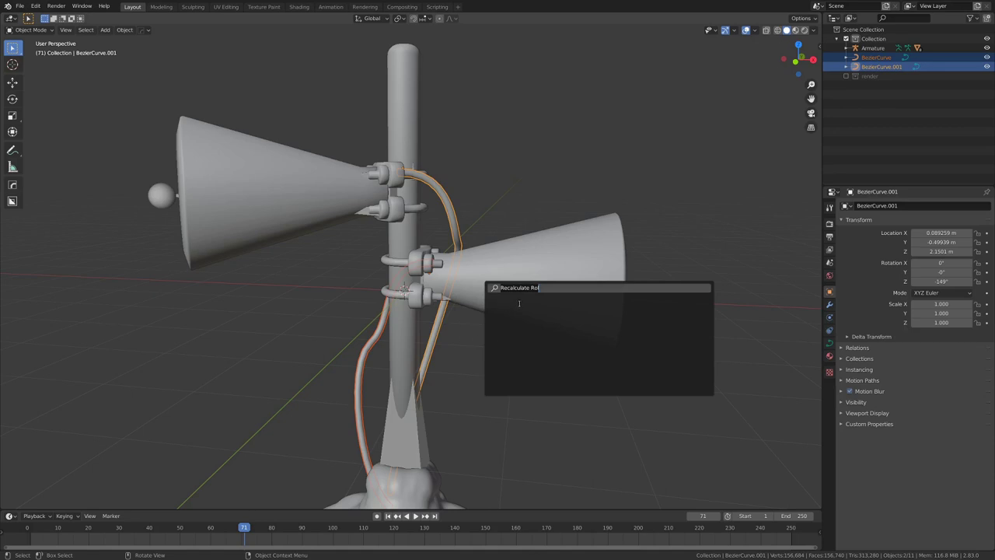
pyautogui.press('BackSpace')
pyautogui.write('conv')
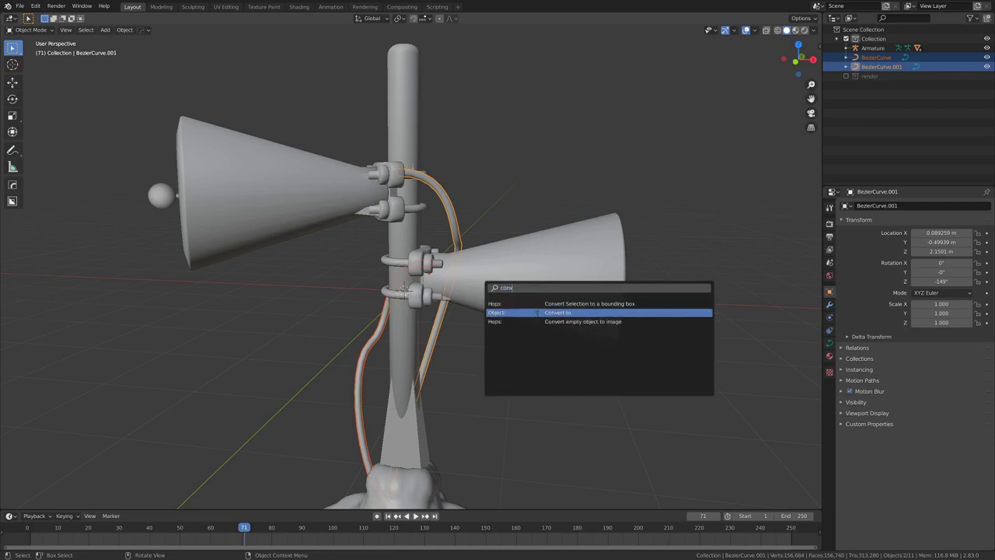
pyautogui.click(536, 313)
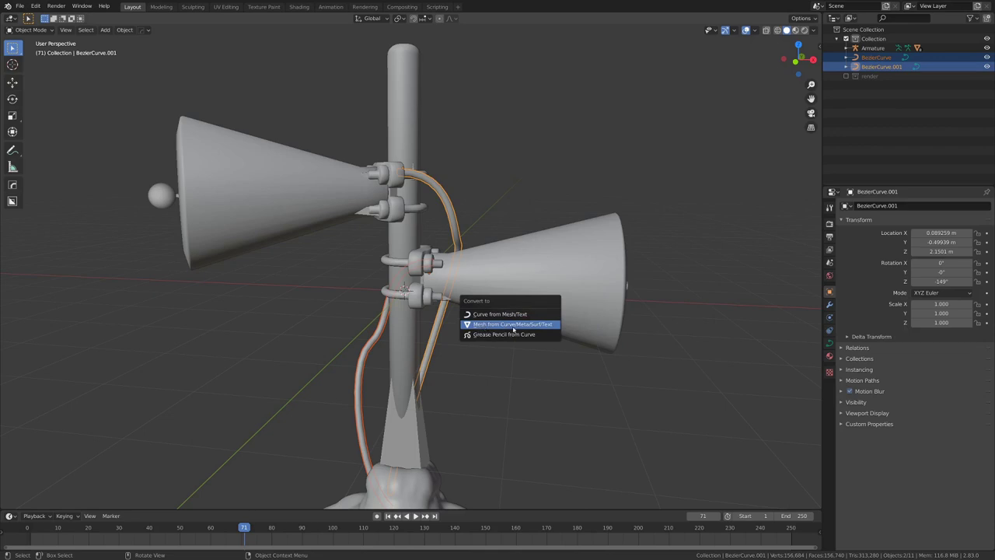
pyautogui.click(507, 325)
pyautogui.scroll(3, 502, 325)
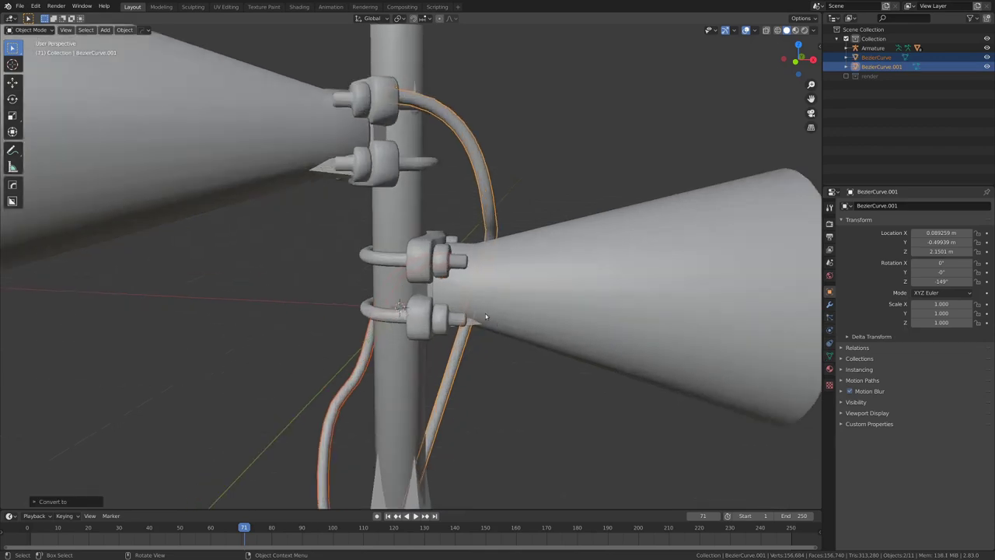
# Examine the mesh topology of both cables in Edit Mode and return to Object Mode.
pyautogui.hotkey('ctrl', 'Tab')
pyautogui.click(511, 322)
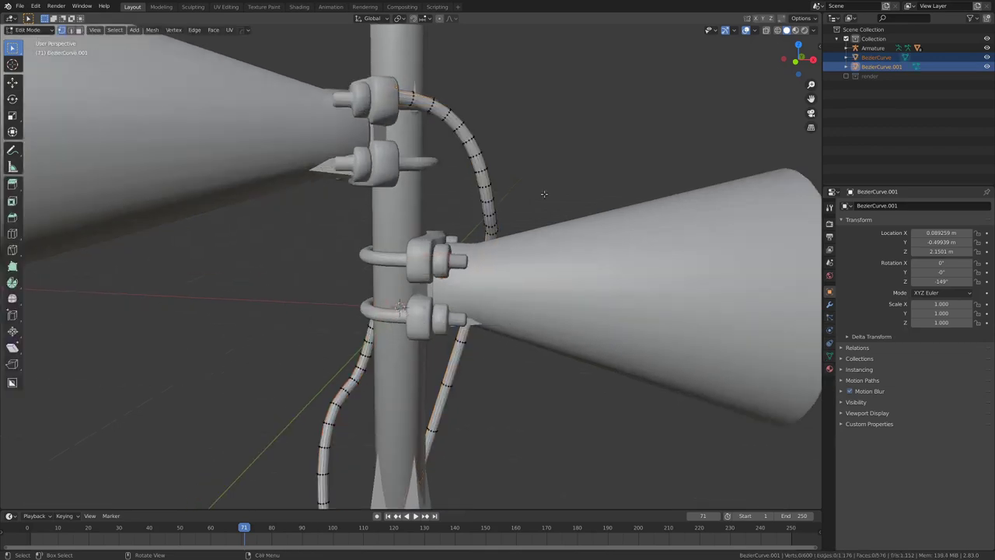
pyautogui.moveTo(511, 322); pyautogui.dragTo(362, 101, button='middle')
pyautogui.scroll(-3, 362, 101)
pyautogui.moveTo(591, 194); pyautogui.dragTo(408, 224, button='middle')
pyautogui.press('Tab')
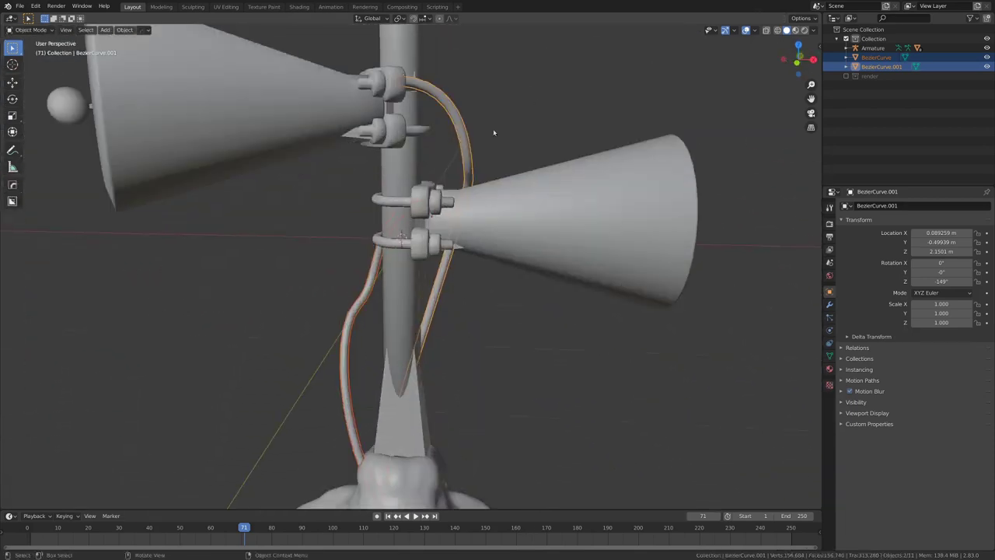
# Add the armature to the cable selection, enter Pose Mode and parent both cable meshes to the neck-base bone, Bone.003.
pyautogui.moveTo(454, 161); pyautogui.dragTo(400, 223, button='middle')
pyautogui.keyDown('shift'); pyautogui.click(395, 350); pyautogui.keyUp('shift')
pyautogui.hotkey('ctrl', 'Tab')
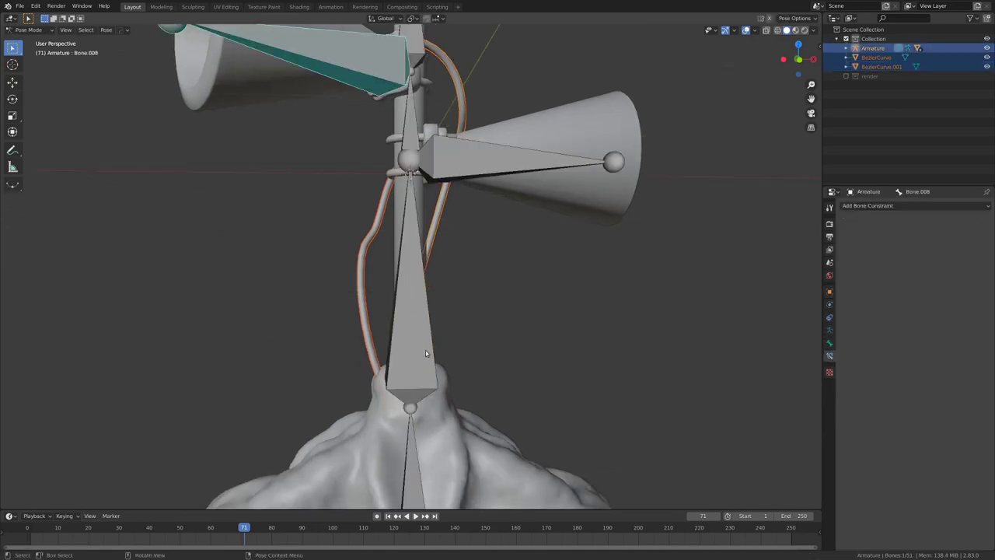
pyautogui.click(422, 349)
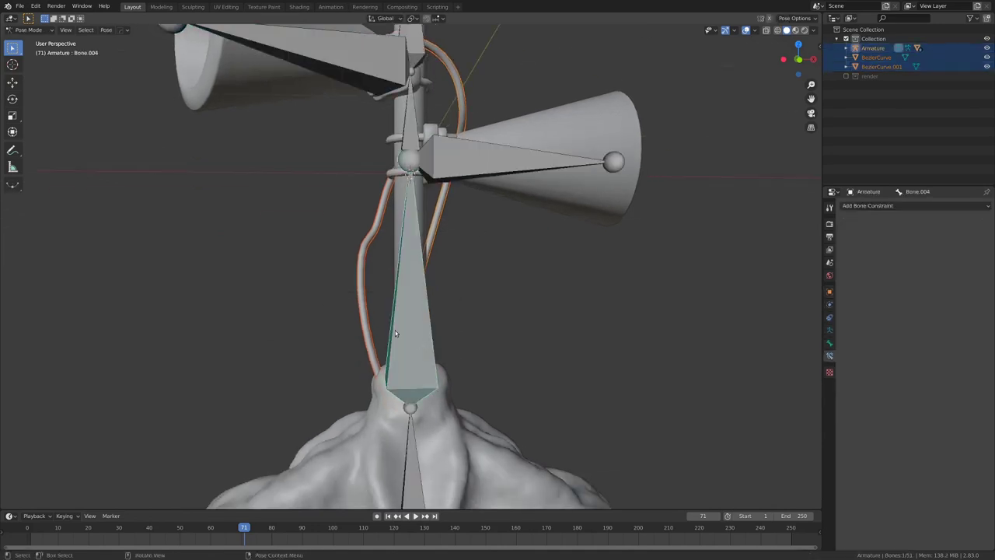
pyautogui.rightClick(395, 331)
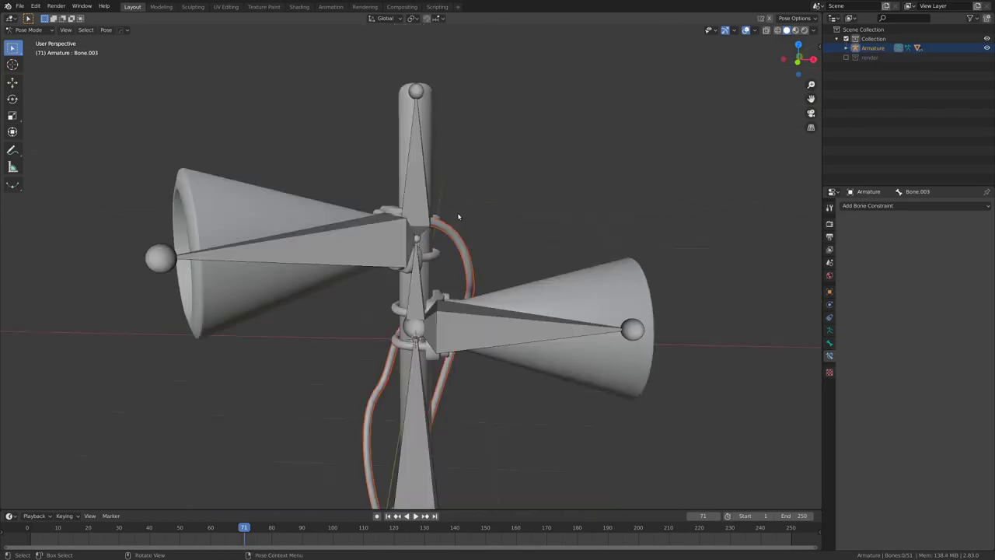
# Return to Object Mode and select only the cable mesh that runs from the upper horn's clamp.
pyautogui.hotkey('ctrl', 'Tab')
pyautogui.click(492, 254)
pyautogui.click(455, 250)
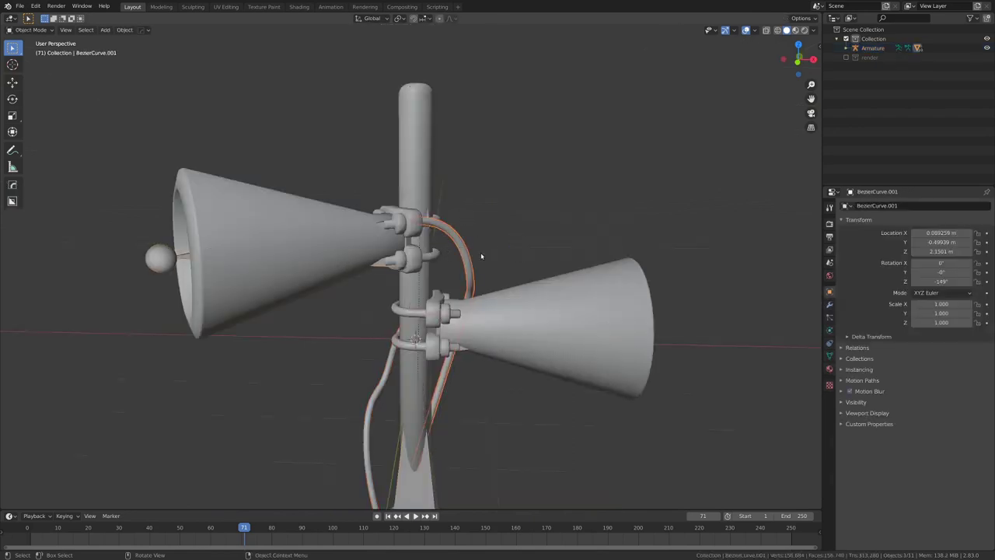
pyautogui.scroll(3, 481, 255)
pyautogui.moveTo(482, 255); pyautogui.dragTo(335, 283, button='middle')
pyautogui.scroll(-5, 406, 305)
pyautogui.moveTo(406, 304); pyautogui.dragTo(456, 303, button='middle')
pyautogui.scroll(5, 415, 302)
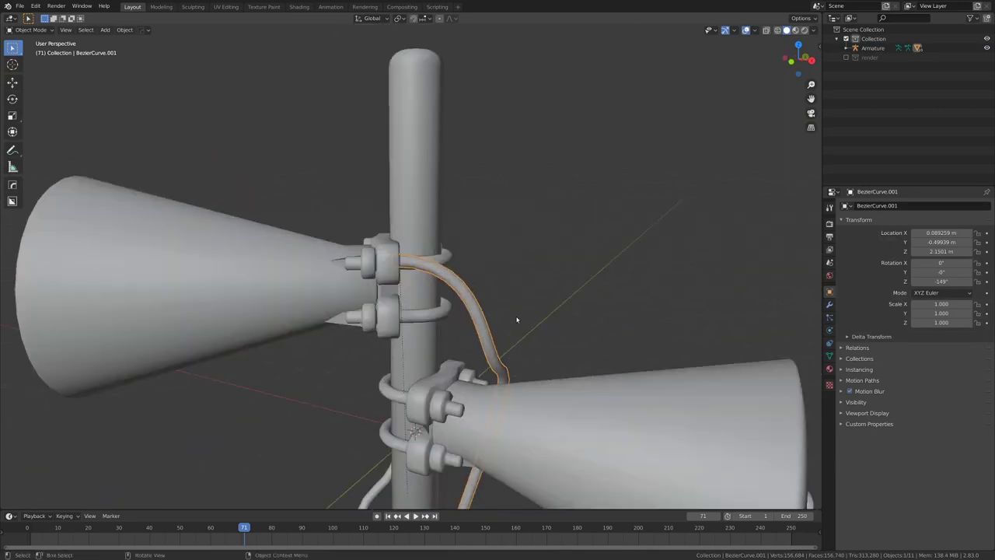
# Switch the upper horn's cable to Weight Paint mode, choose the Gradient tool and turn on X-ray.
pyautogui.click(830, 304)
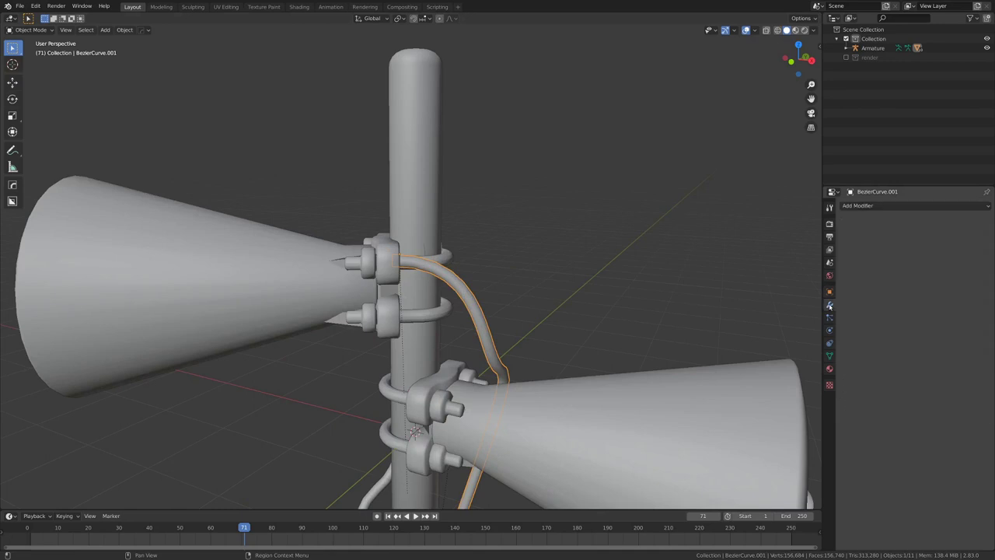
pyautogui.press('Home')
pyautogui.scroll(2, 444, 344)
pyautogui.hotkey('ctrl', 'Tab')
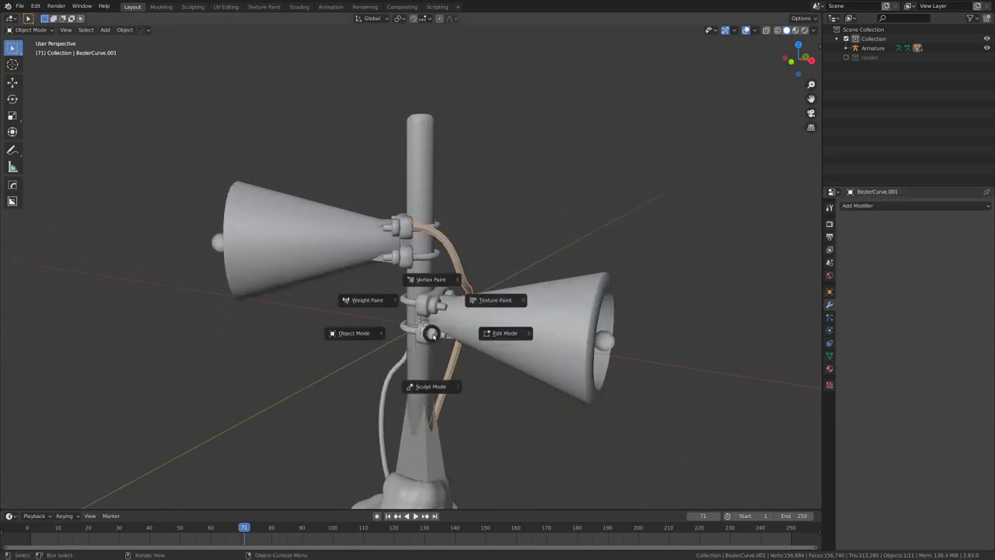
pyautogui.click(365, 300)
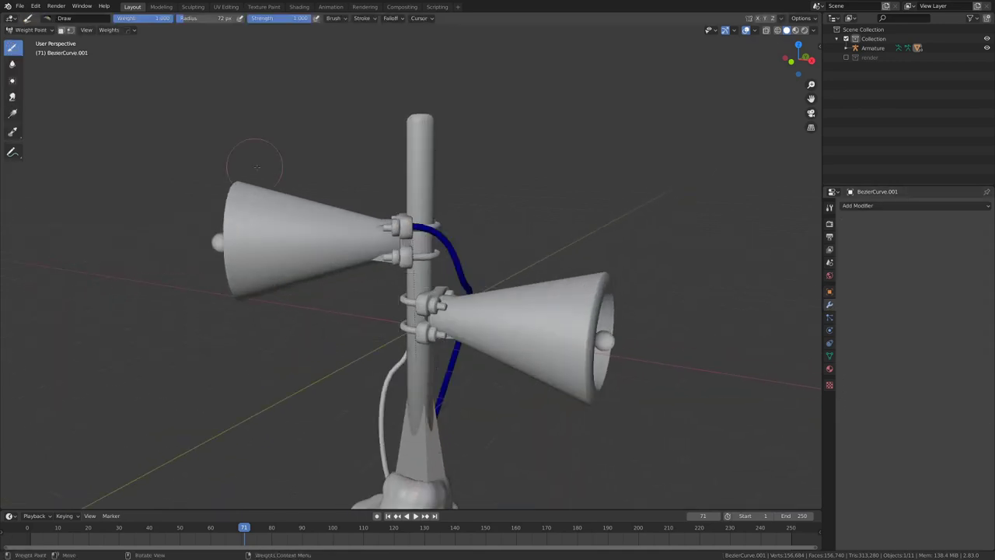
pyautogui.click(13, 121)
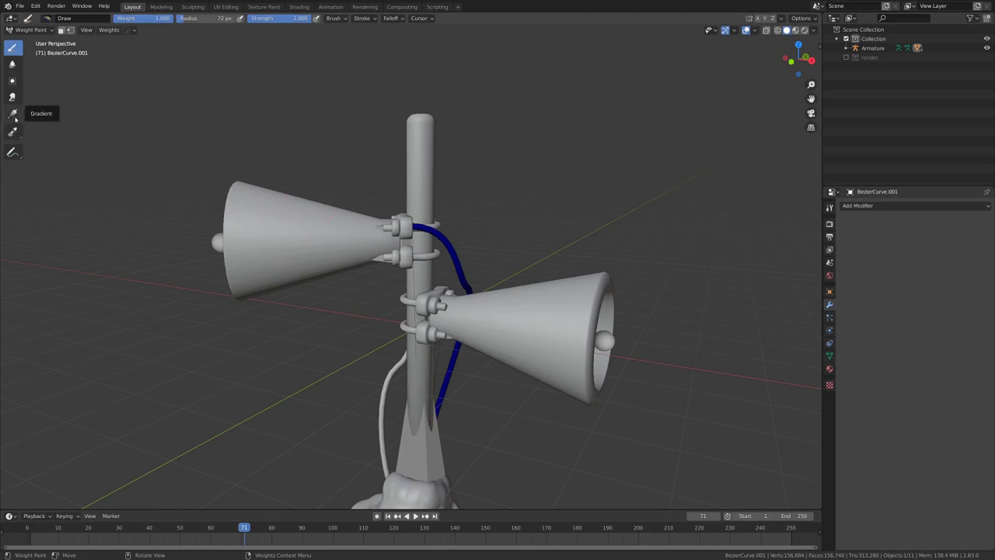
pyautogui.press('z')
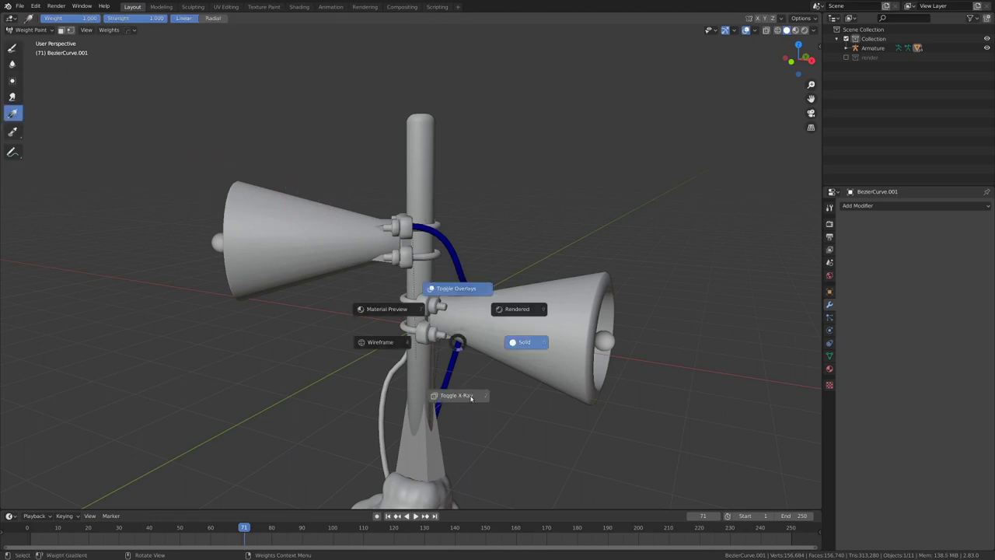
pyautogui.click(470, 397)
# Paint a linear weight gradient of 1.000 along the cable from the upper clamp down to the neck base, and return to Object Mode.
pyautogui.scroll(-4, 471, 400)
pyautogui.scroll(2, 456, 362)
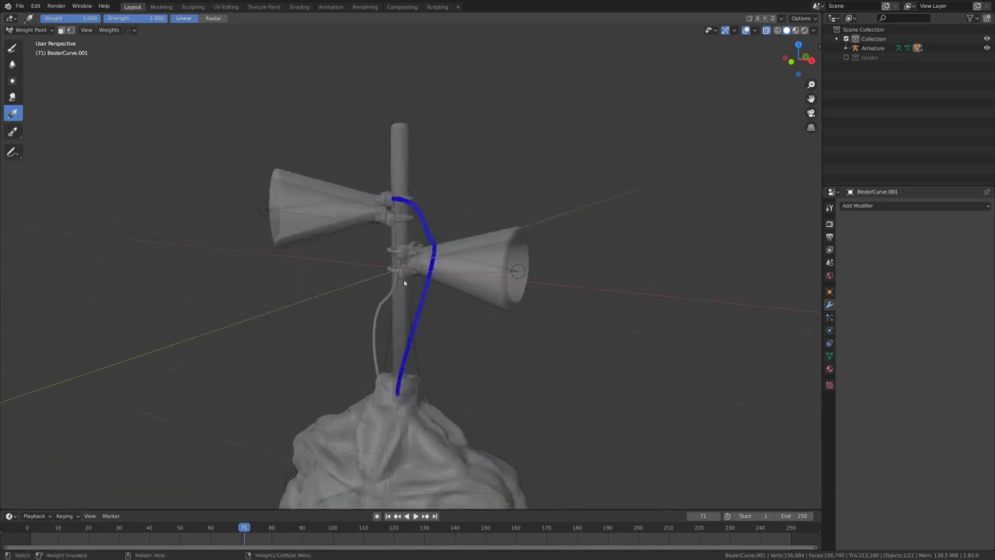
pyautogui.moveTo(386, 193); pyautogui.dragTo(427, 420)
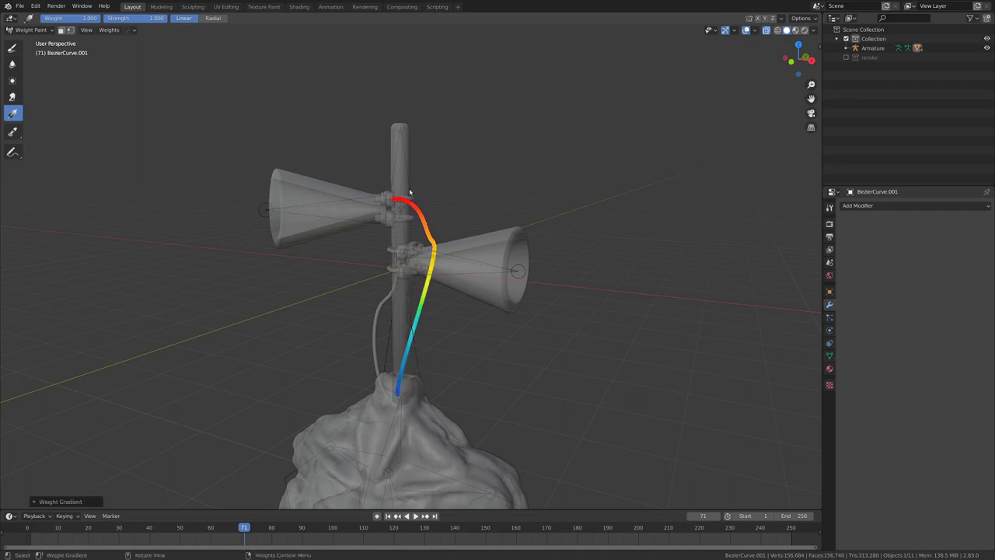
pyautogui.scroll(3, 325, 157)
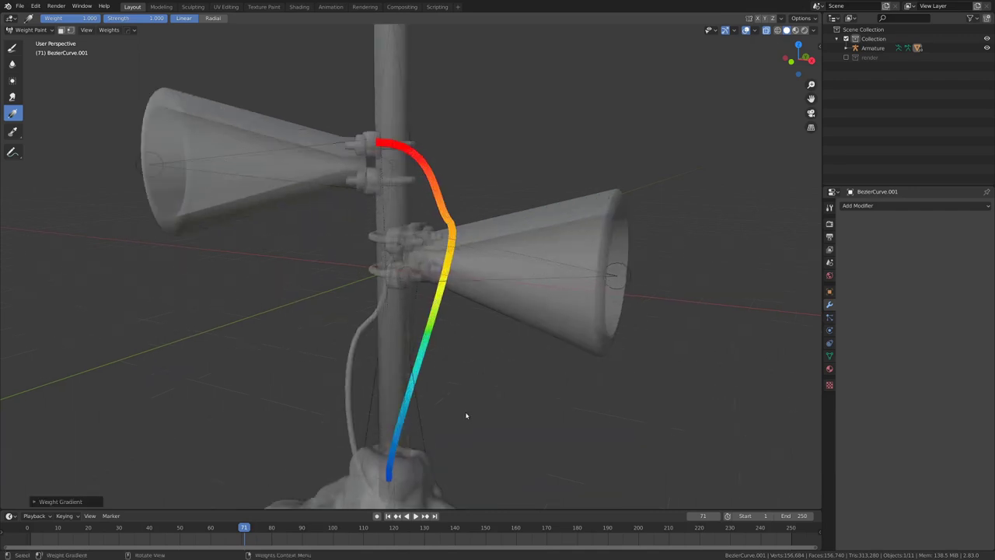
pyautogui.hotkey('ctrl', 'Tab')
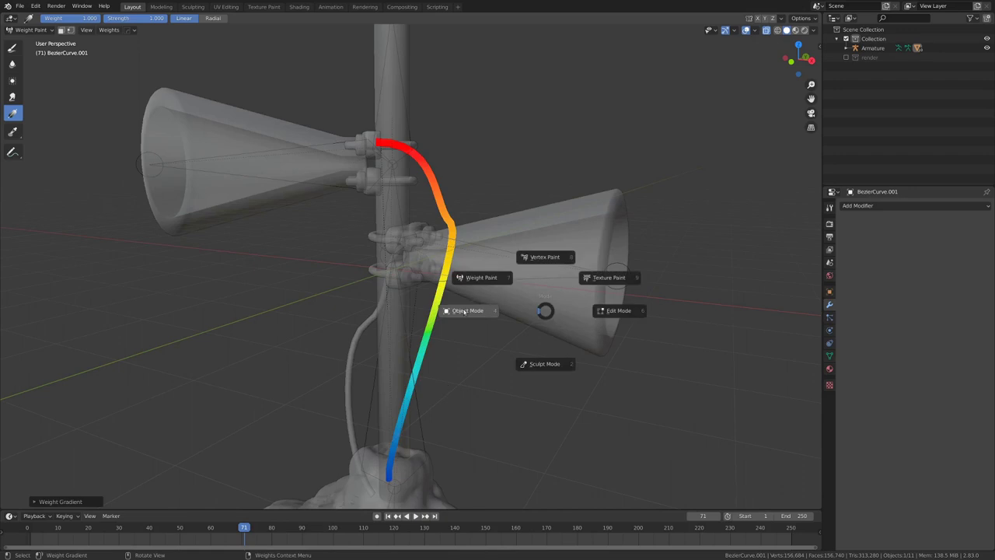
pyautogui.click(443, 315)
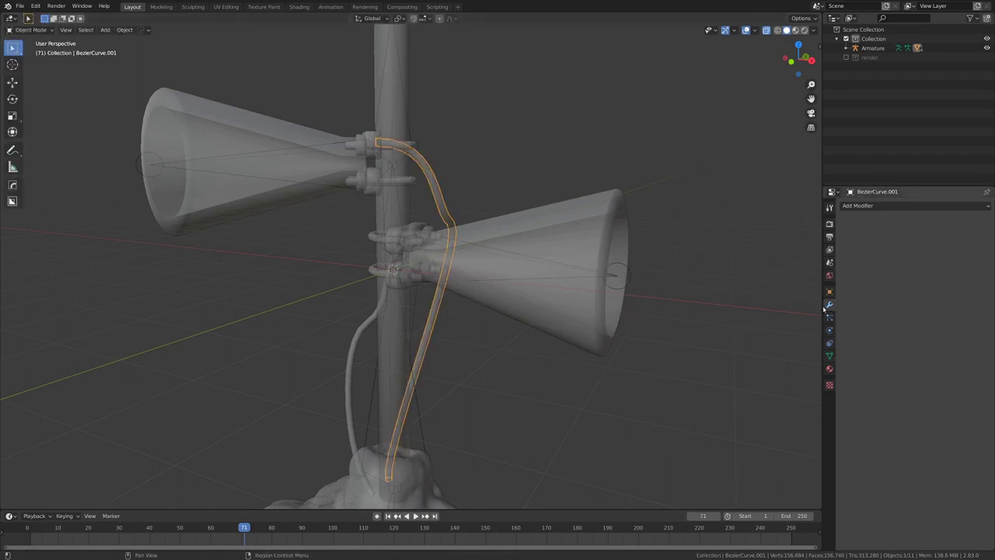
# Add a Hook modifier to the cable with the upper horn's clamp, Torus.003, as object and Group as vertex group.
pyautogui.click(900, 206)
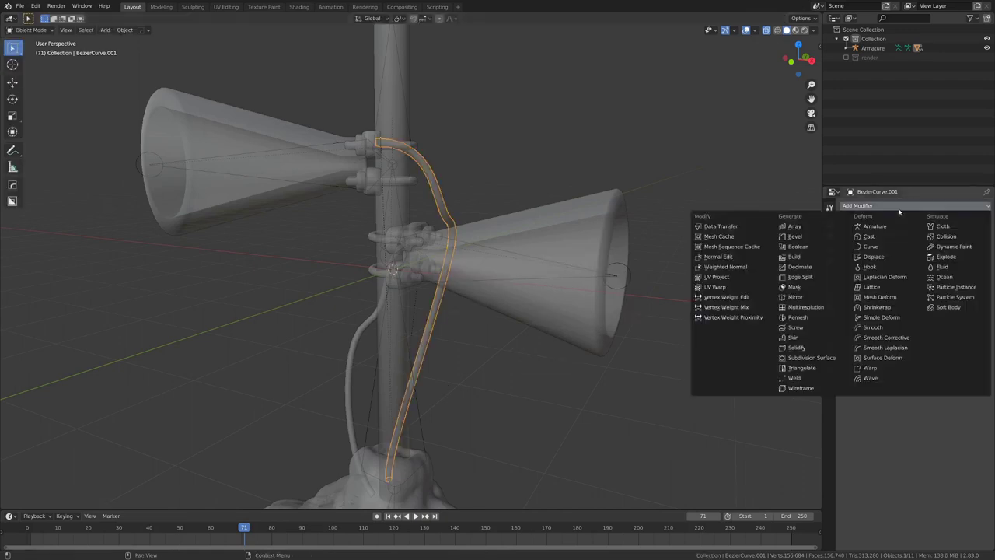
pyautogui.click(884, 267)
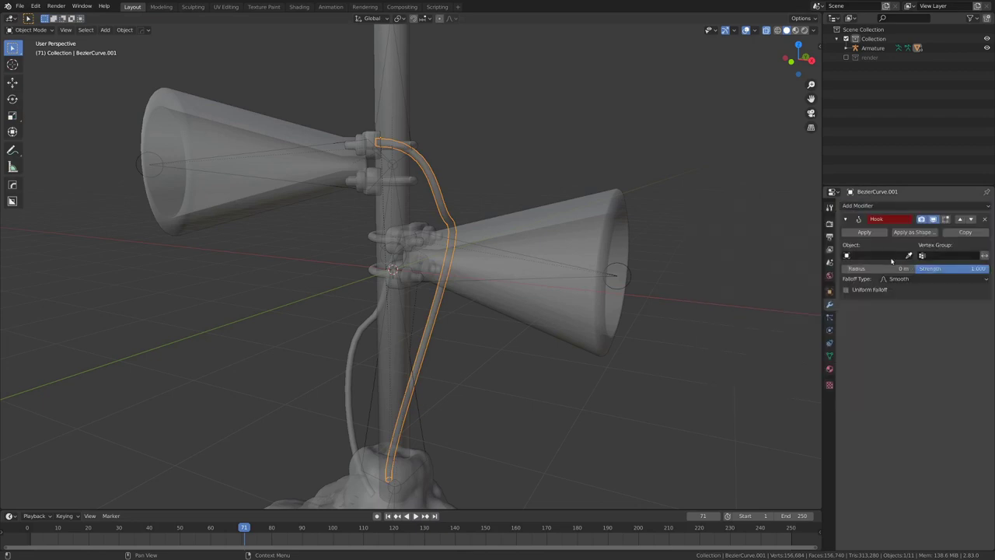
pyautogui.click(909, 257)
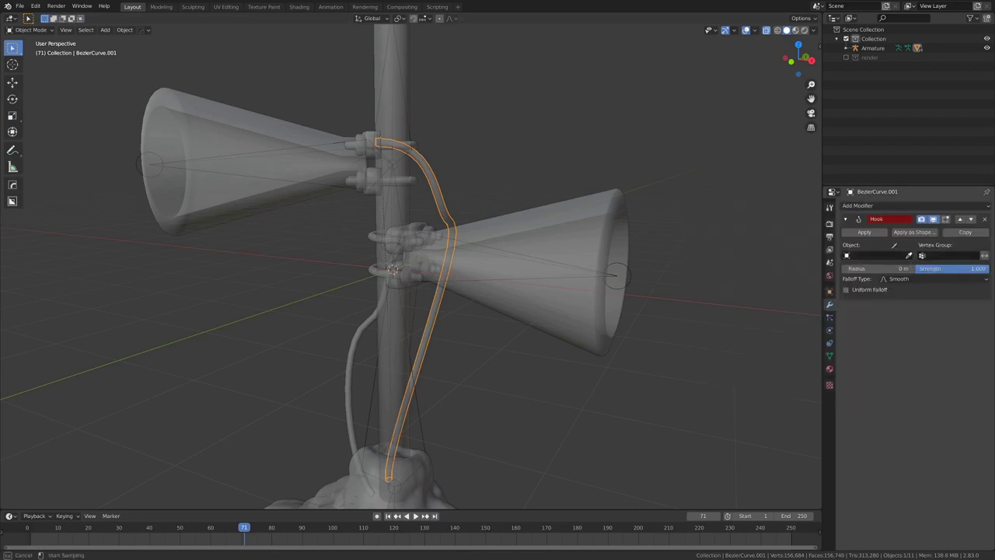
pyautogui.click(362, 129)
pyautogui.scroll(2, 440, 259)
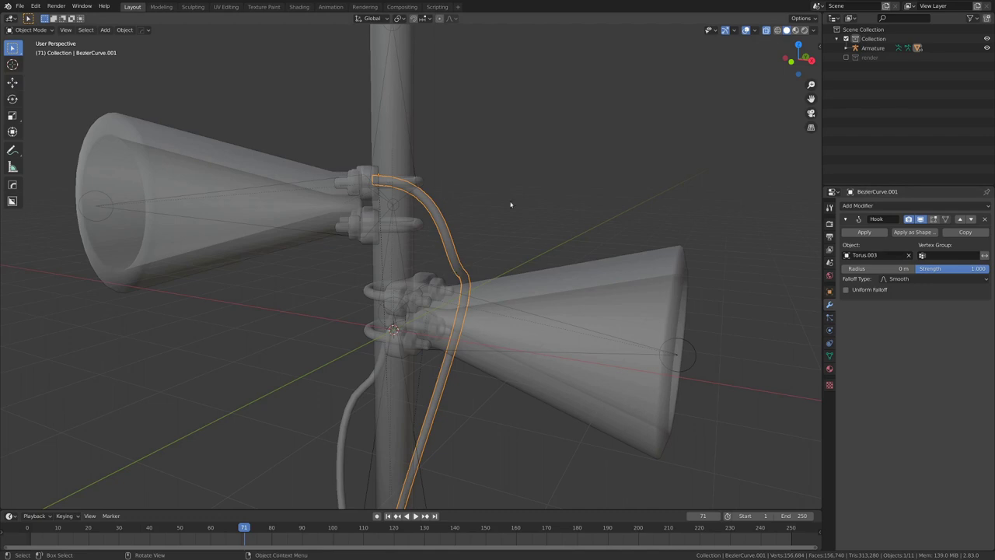
pyautogui.click(930, 255)
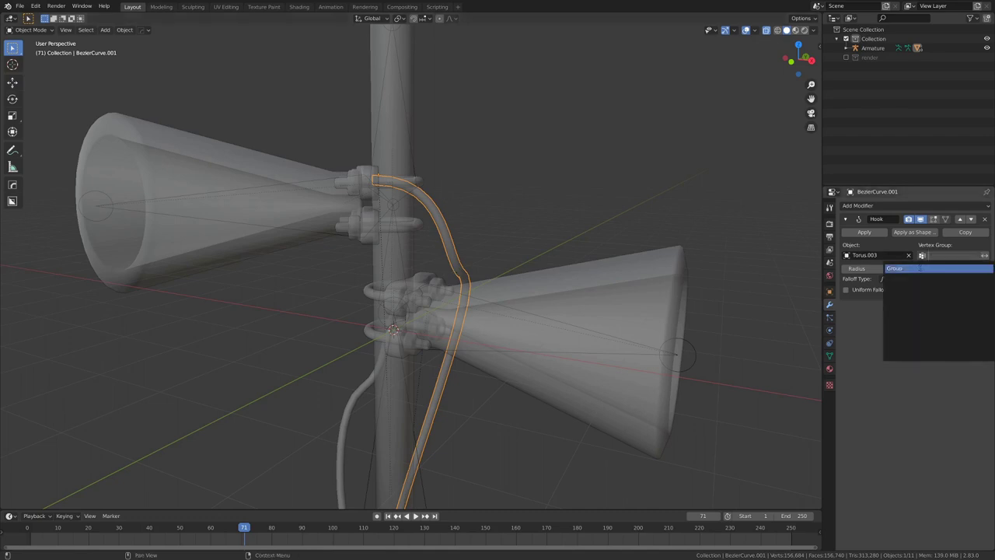
pyautogui.click(903, 268)
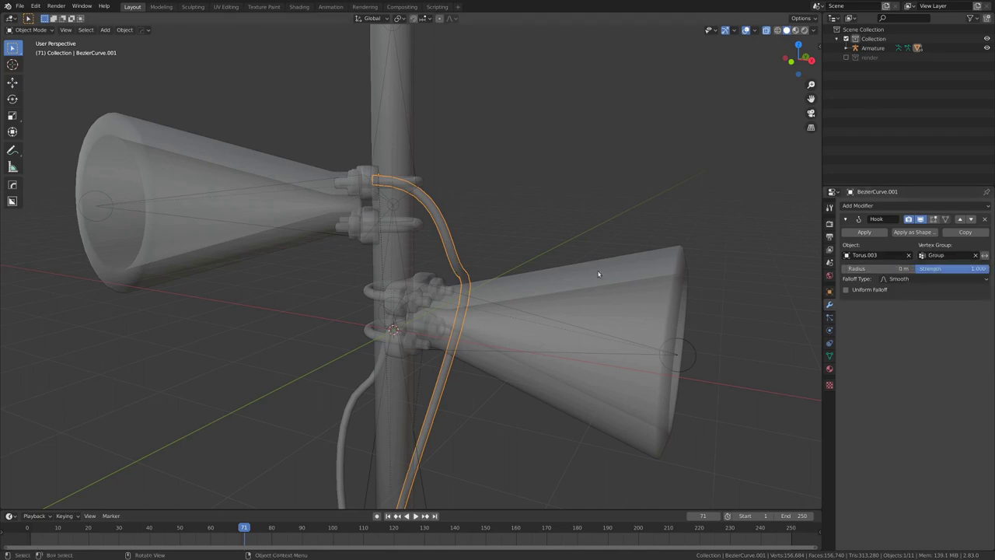
# Try moving the upper horn's clamp to test the cable's hook, and cancel the move.
pyautogui.click(416, 182)
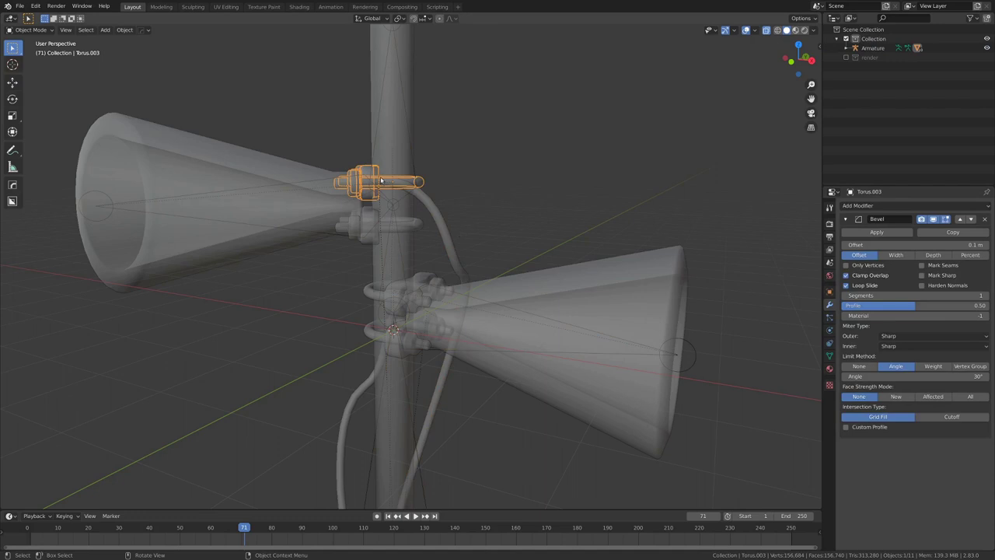
pyautogui.press('g')
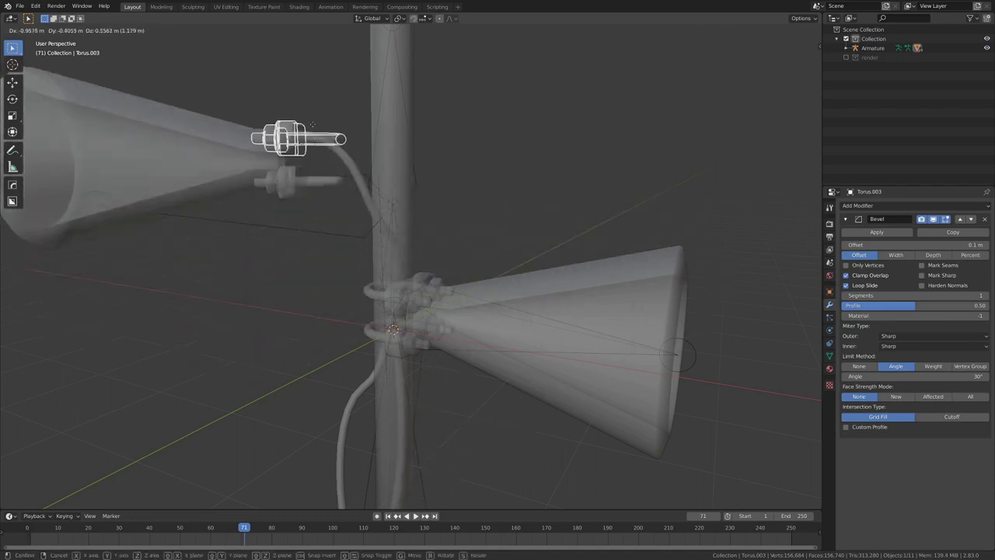
pyautogui.rightClick(411, 138)
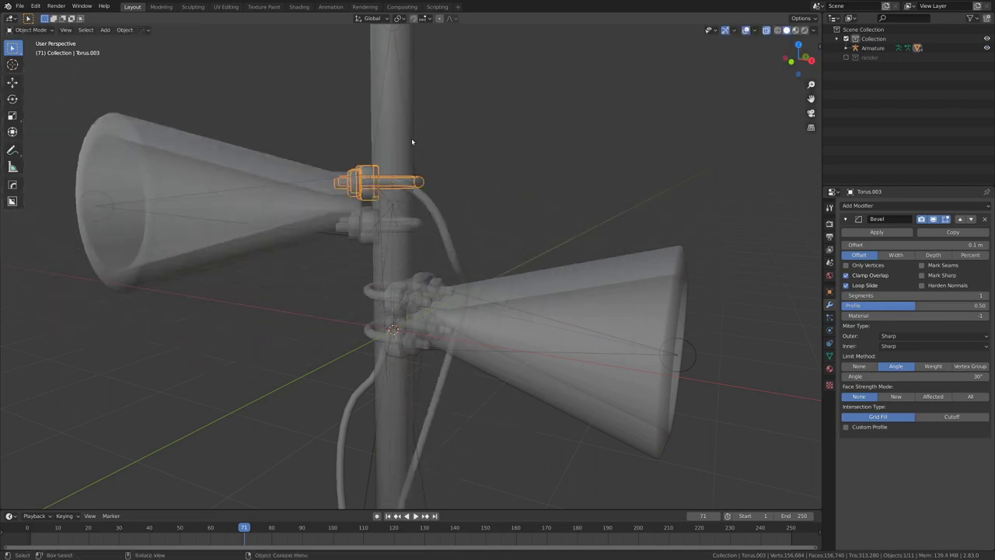
# Select the armature and enter Pose Mode with the upper horn bone selected.
pyautogui.click(106, 208)
pyautogui.click(99, 206)
pyautogui.scroll(-2, 99, 206)
pyautogui.moveTo(99, 206); pyautogui.dragTo(136, 206, button='middle')
pyautogui.scroll(1, 137, 206)
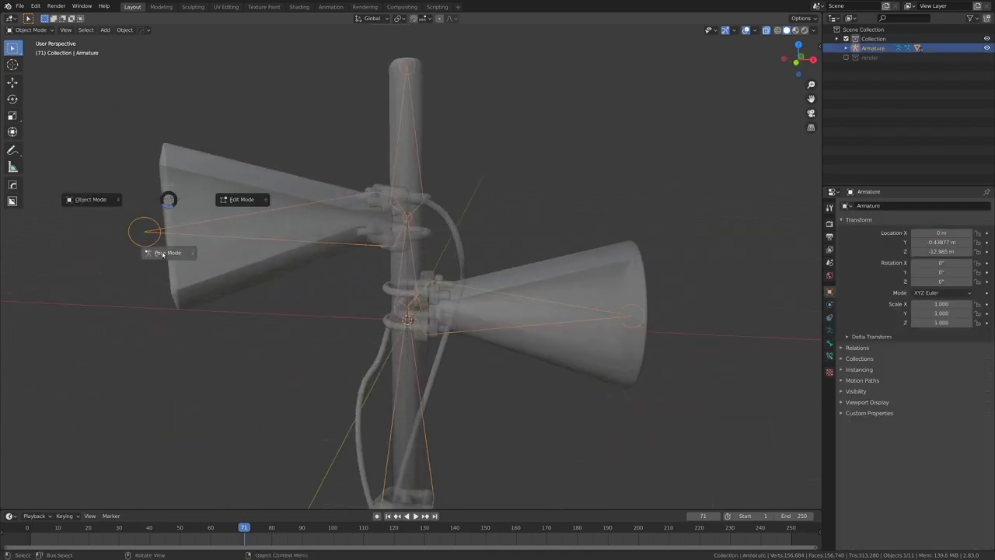
pyautogui.hotkey('ctrl', 'Tab')
pyautogui.click(154, 232)
pyautogui.scroll(-4, 154, 232)
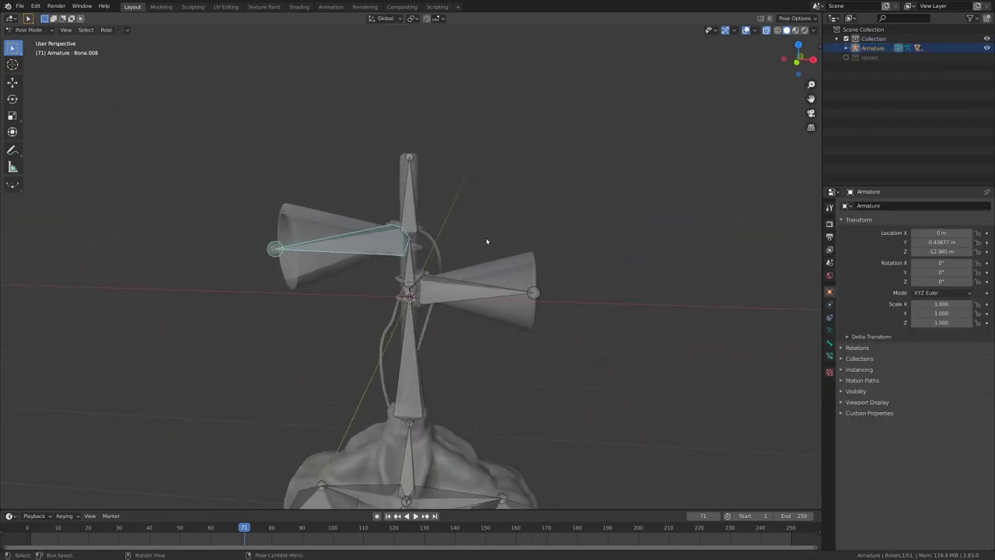
# Hide the viewport overlays and trackball-rotate the upper horn bone to test how its hooked cable follows.
pyautogui.scroll(2, 482, 233)
pyautogui.moveTo(479, 306); pyautogui.dragTo(358, 331, button='middle')
pyautogui.scroll(4, 500, 248)
pyautogui.hotkey('shift', 'alt', 'z')
pyautogui.press('r')
pyautogui.press('r')
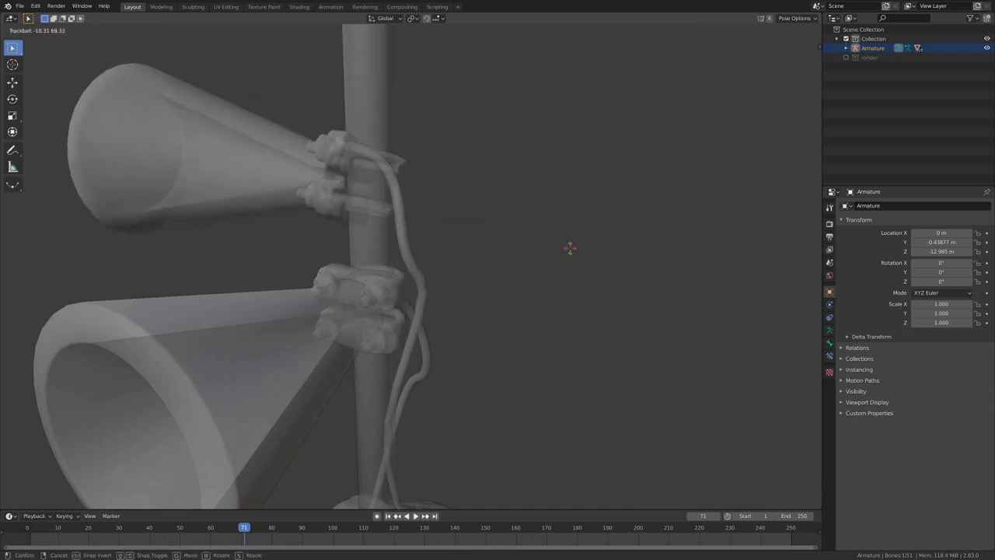
pyautogui.click(513, 225)
pyautogui.moveTo(513, 225)
pyautogui.mouseDown(button='middle')
pyautogui.moveTo(480, 264)
pyautogui.moveTo(506, 233)
pyautogui.mouseUp(button='middle')
pyautogui.scroll(1, 481, 256)
# Return the armature to Object Mode, turn off X-ray and show the viewport overlays again.
pyautogui.hotkey('ctrl', 'Tab')
pyautogui.click(383, 244)
pyautogui.press('z')
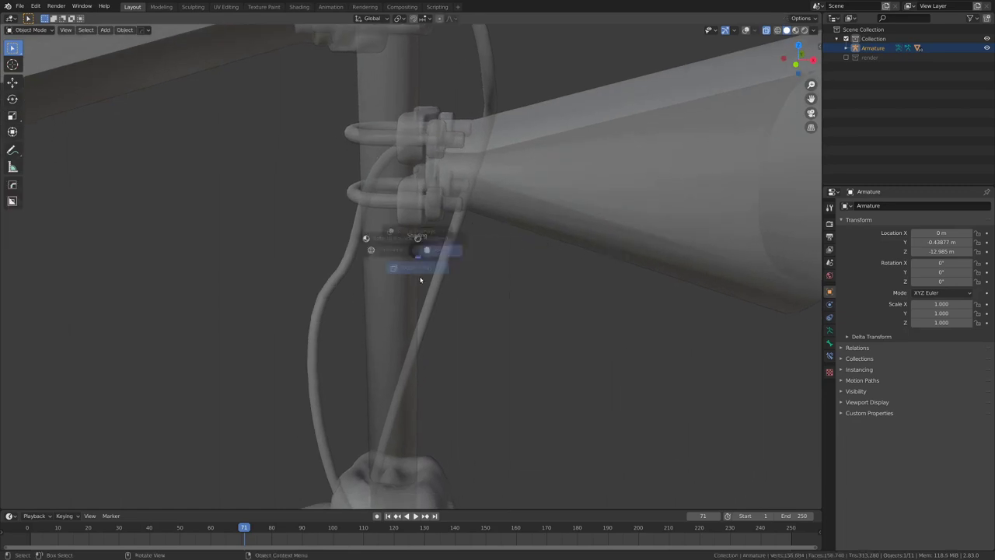
pyautogui.click(423, 303)
pyautogui.hotkey('shift', 'alt', 'z')
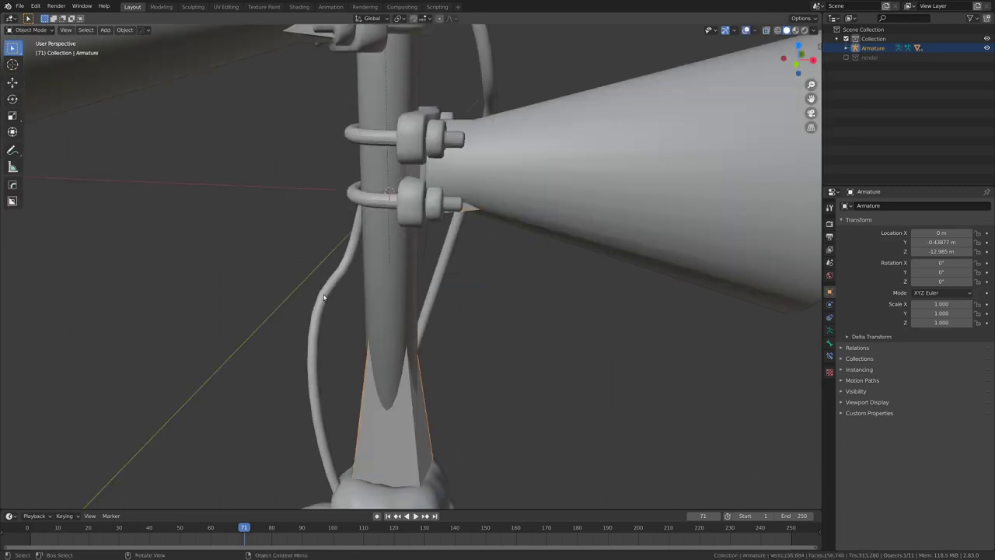
# Weight-paint the lower horn's cable in X-ray view with a linear gradient running from its clamp end down to the neck.
pyautogui.click(324, 297)
pyautogui.scroll(-5, 324, 297)
pyautogui.moveTo(324, 297); pyautogui.dragTo(462, 279, button='middle')
pyautogui.scroll(3, 456, 268)
pyautogui.scroll(-3, 456, 268)
pyautogui.press('KP_Decimal')
pyautogui.hotkey('ctrl', 'Tab')
pyautogui.click(347, 243)
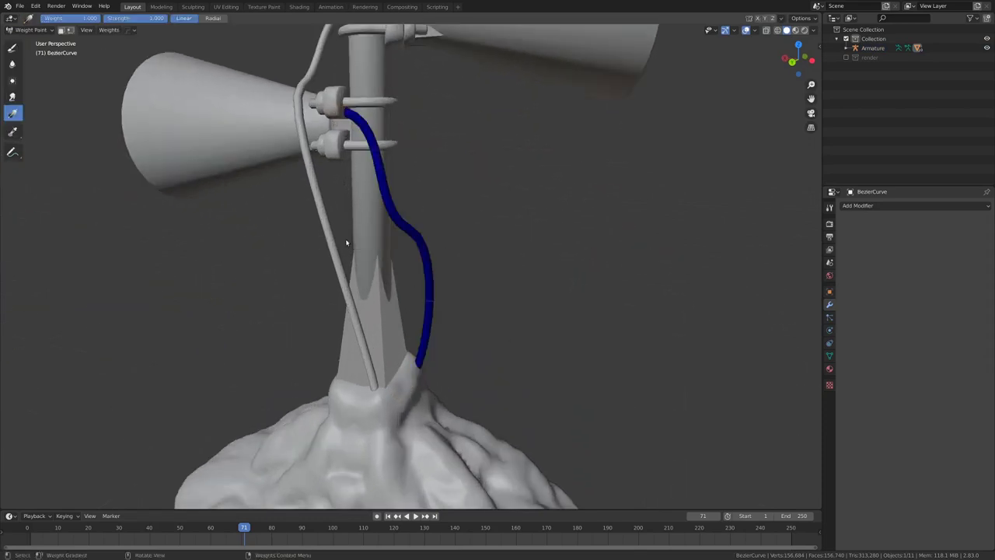
pyautogui.hotkey('alt', 'z')
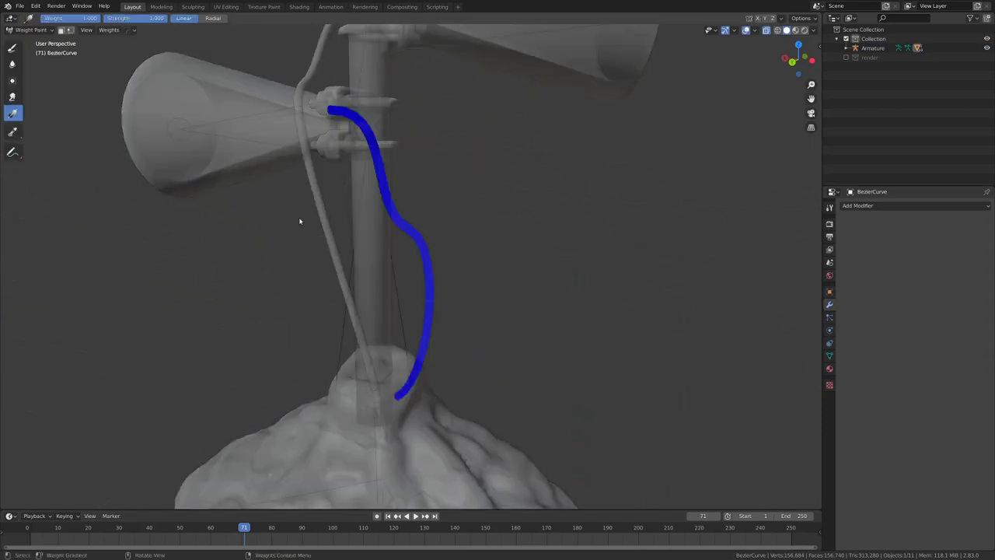
pyautogui.moveTo(316, 103); pyautogui.dragTo(451, 350)
# Return the cable to Object Mode, turn off X-ray and bring the lower horn's clamps into view.
pyautogui.hotkey('ctrl', 'Tab')
pyautogui.click(337, 304)
pyautogui.moveTo(500, 216); pyautogui.dragTo(400, 218, button='middle')
pyautogui.press('z')
pyautogui.click(402, 269)
pyautogui.keyDown('shift'); pyautogui.moveTo(551, 139); pyautogui.dragTo(415, 256, button='middle'); pyautogui.keyUp('shift')
pyautogui.scroll(2, 415, 256)
# Add a Hook modifier to the lower horn's cable with clamp Torus.001 as object and Group as vertex group.
pyautogui.click(863, 206)
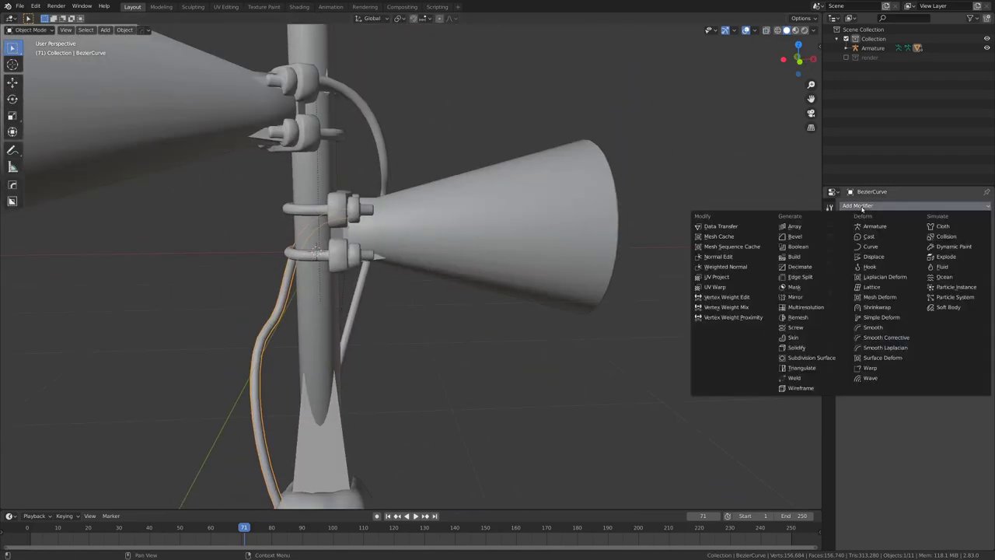
pyautogui.click(879, 267)
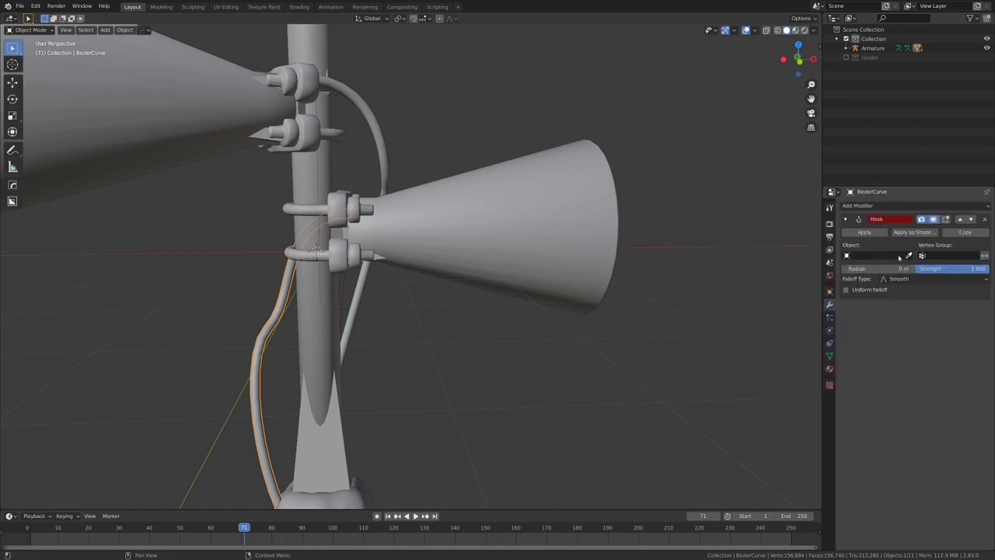
pyautogui.click(909, 256)
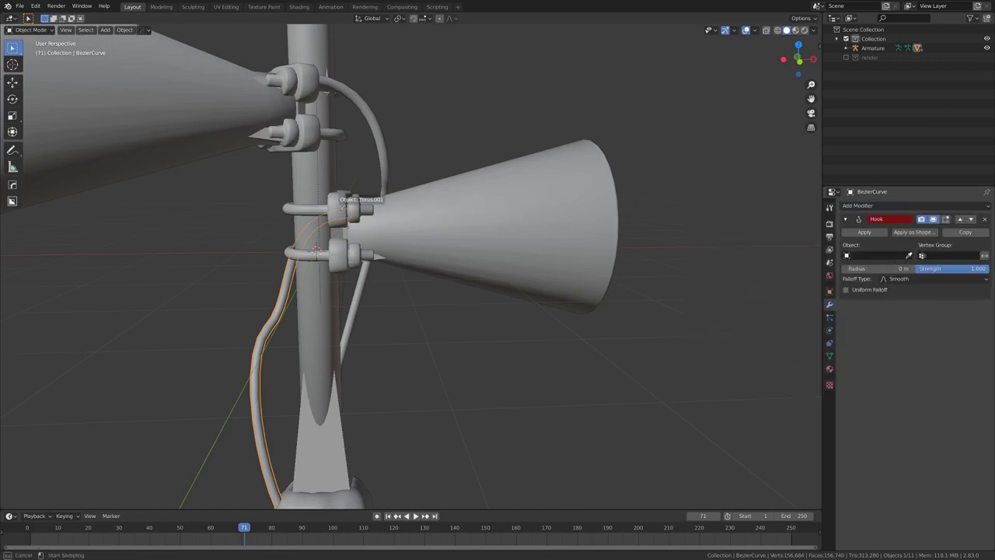
pyautogui.click(379, 216)
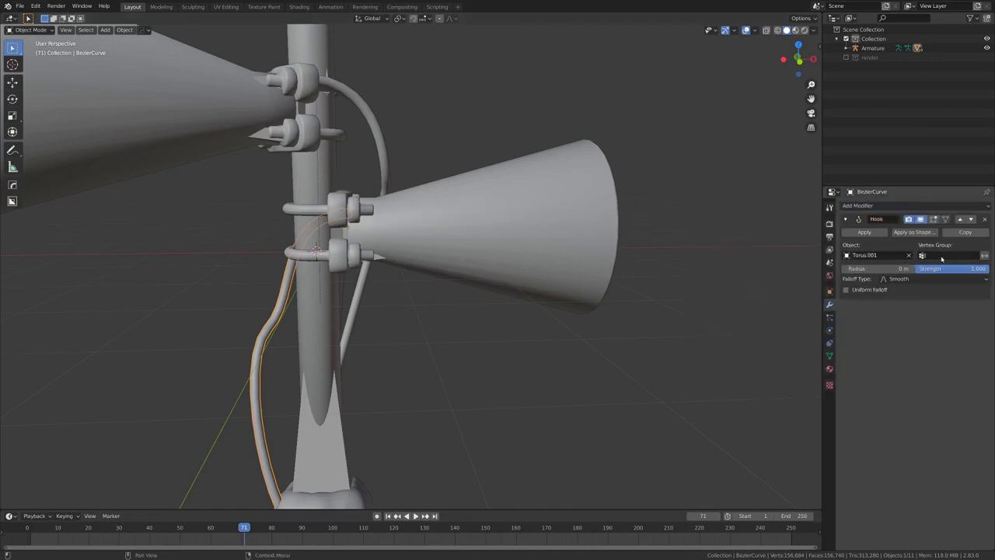
pyautogui.click(945, 255)
pyautogui.click(935, 271)
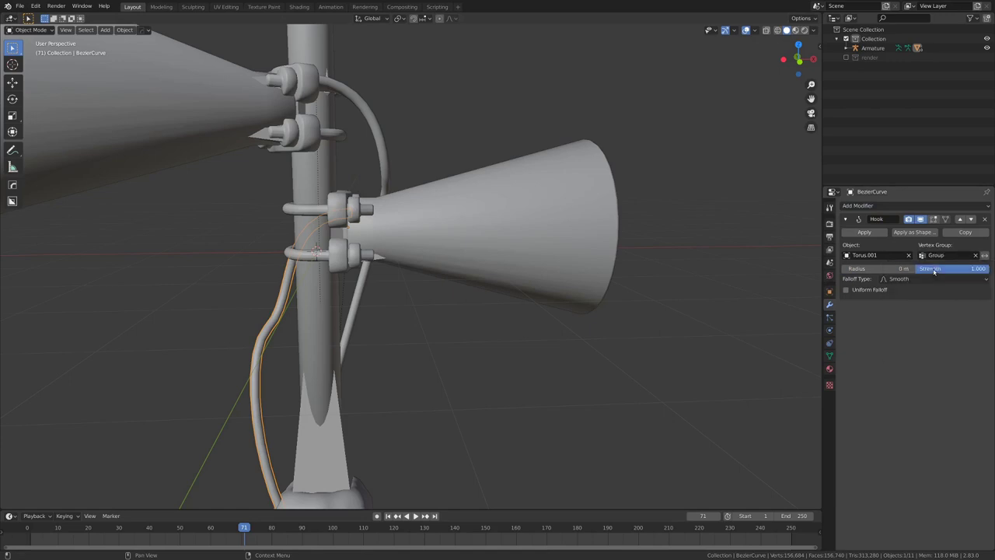
# Try moving the lower horn's clamp to test the cable's hook, and cancel the move.
pyautogui.click(353, 208)
pyautogui.press('g')
pyautogui.rightClick(441, 221)
pyautogui.moveTo(299, 214); pyautogui.dragTo(358, 252, button='middle')
pyautogui.press('g')
pyautogui.press('Escape')
# Select the armature, enter Pose Mode and rotate the lower horn bone about the Z axis.
pyautogui.click(367, 246)
pyautogui.hotkey('ctrl', 'Tab')
pyautogui.click(384, 268)
pyautogui.scroll(-4, 386, 266)
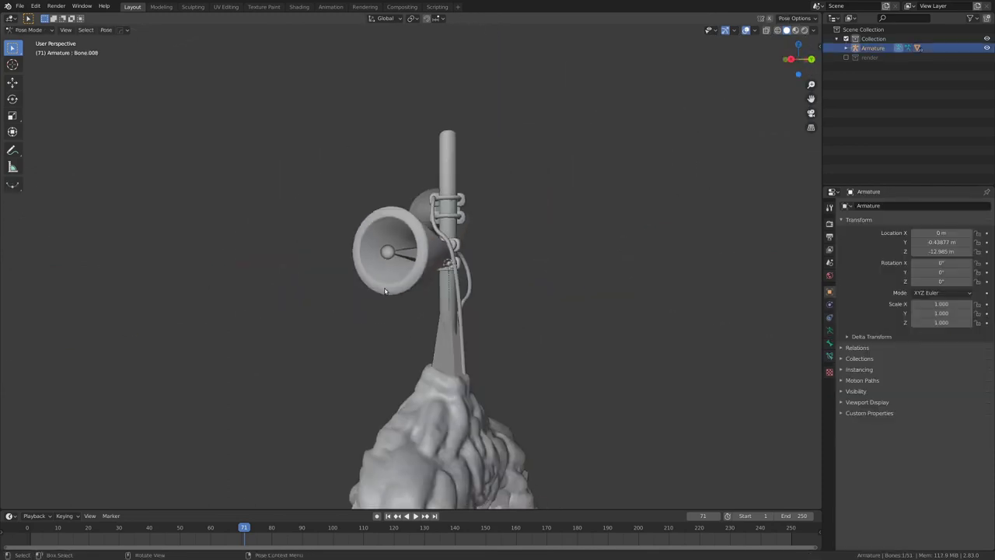
pyautogui.click(387, 247)
pyautogui.moveTo(478, 249); pyautogui.dragTo(500, 270, button='middle')
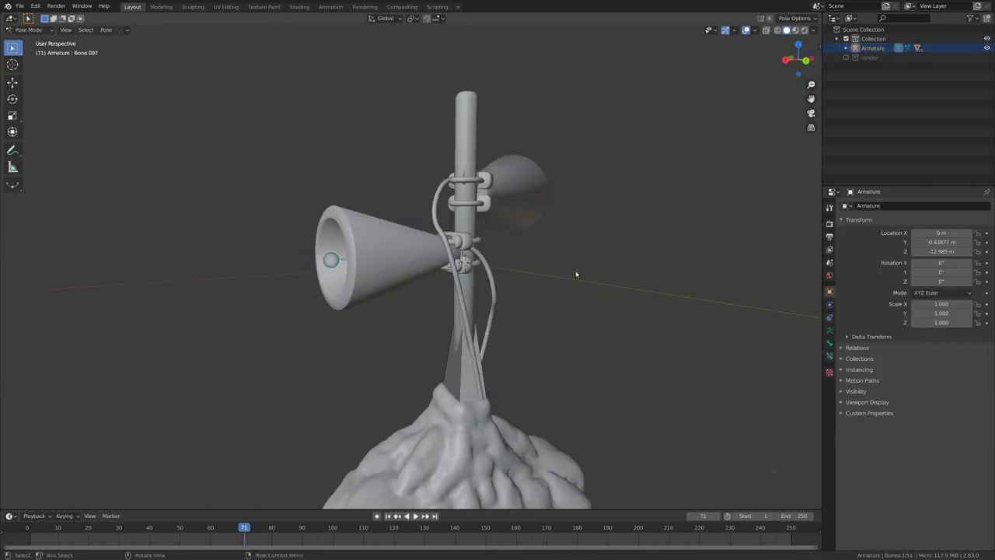
pyautogui.press('r')
pyautogui.press('z')
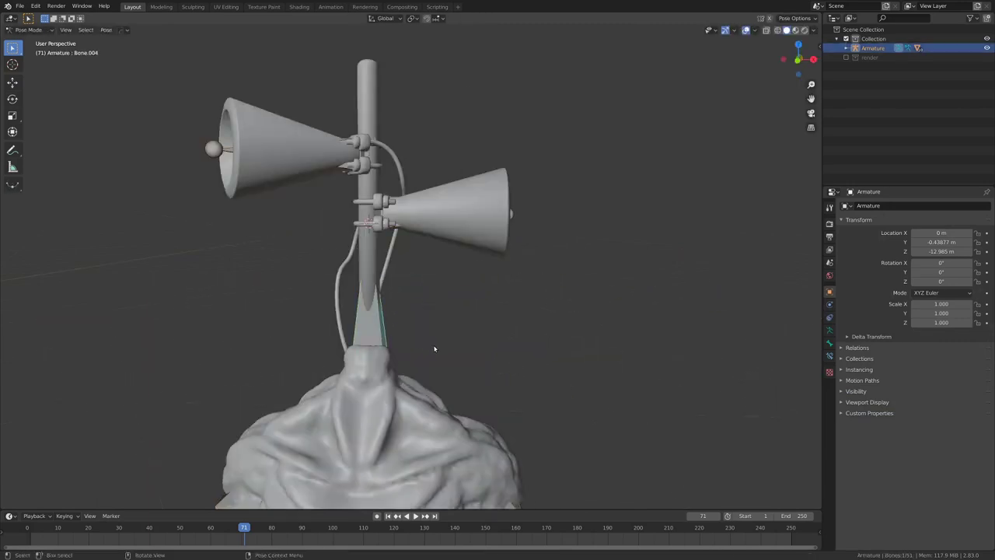
# Rotate the neck bone at the pole's base about the global Z axis to turn both horns.
pyautogui.press('r')
pyautogui.press('z')
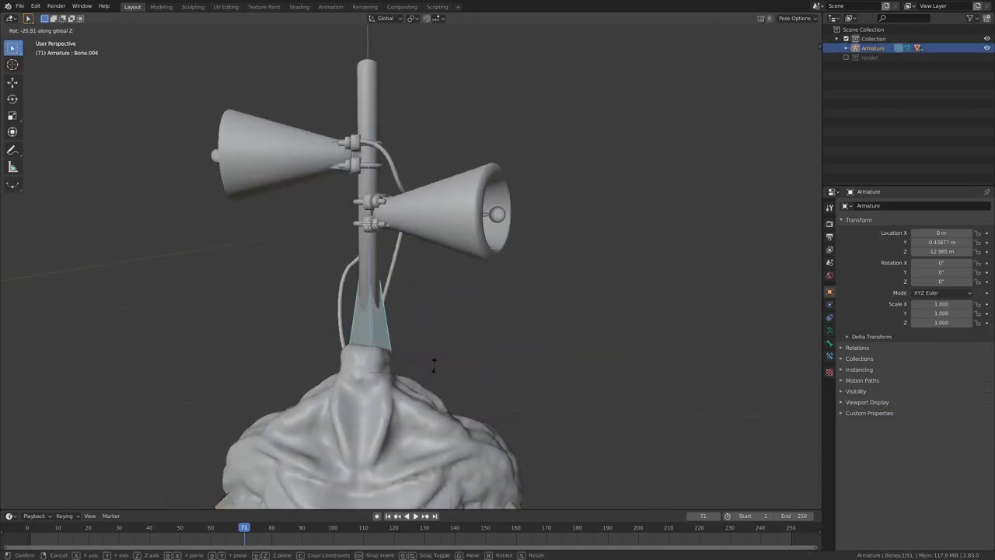
pyautogui.click(437, 326)
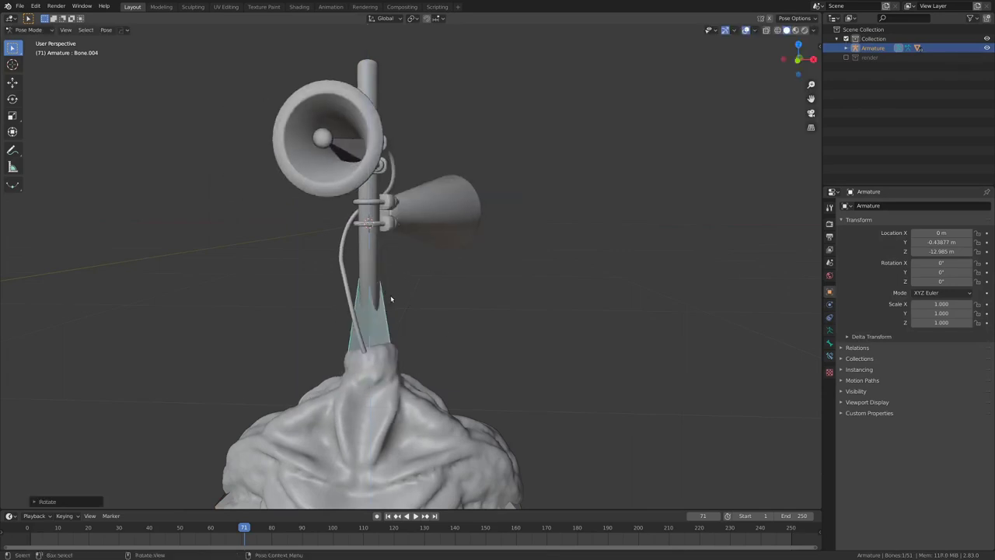
# Raise the creature's left foot control bone to bend the leg at the knee.
pyautogui.scroll(-2, 437, 327)
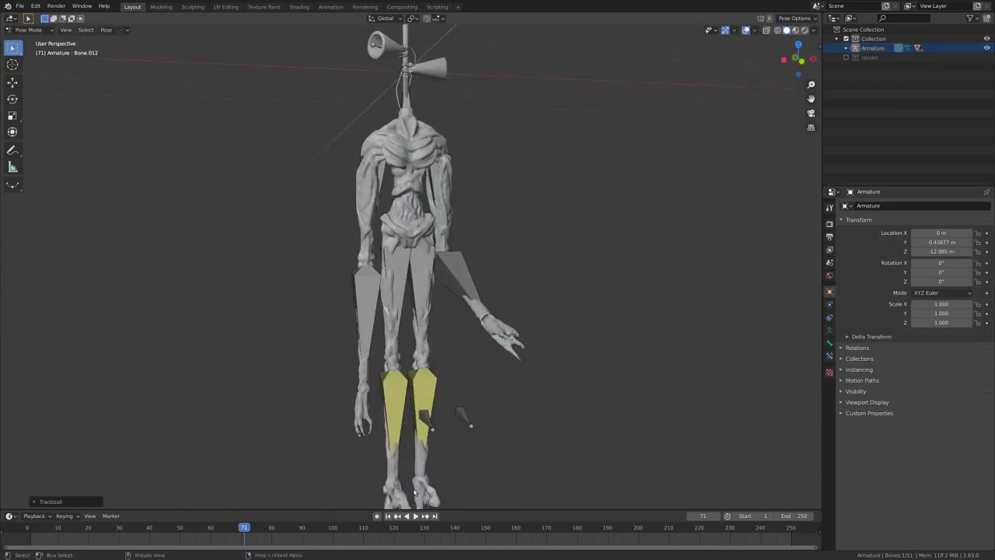
pyautogui.click(429, 487)
pyautogui.press('r')
pyautogui.rightClick(429, 465)
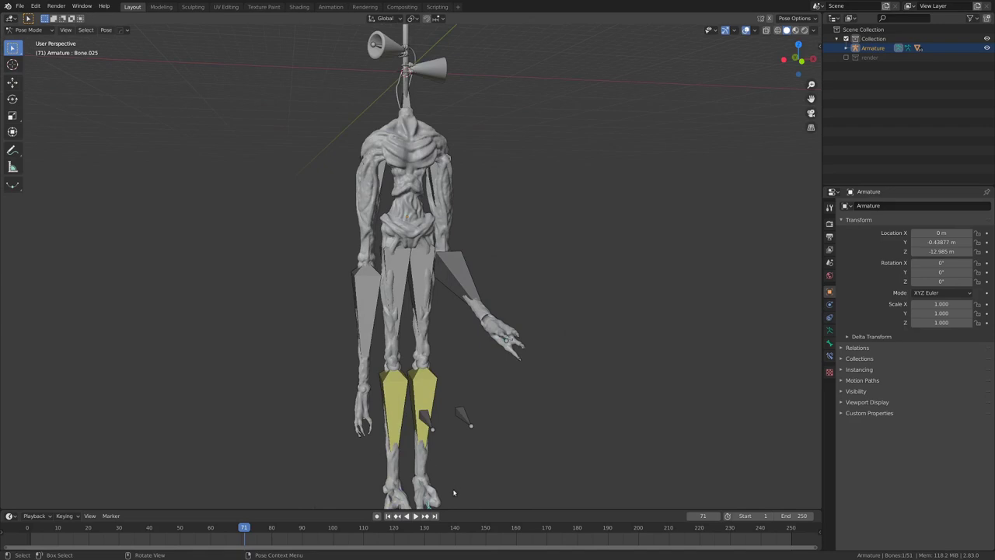
pyautogui.press('g')
pyautogui.click(476, 478)
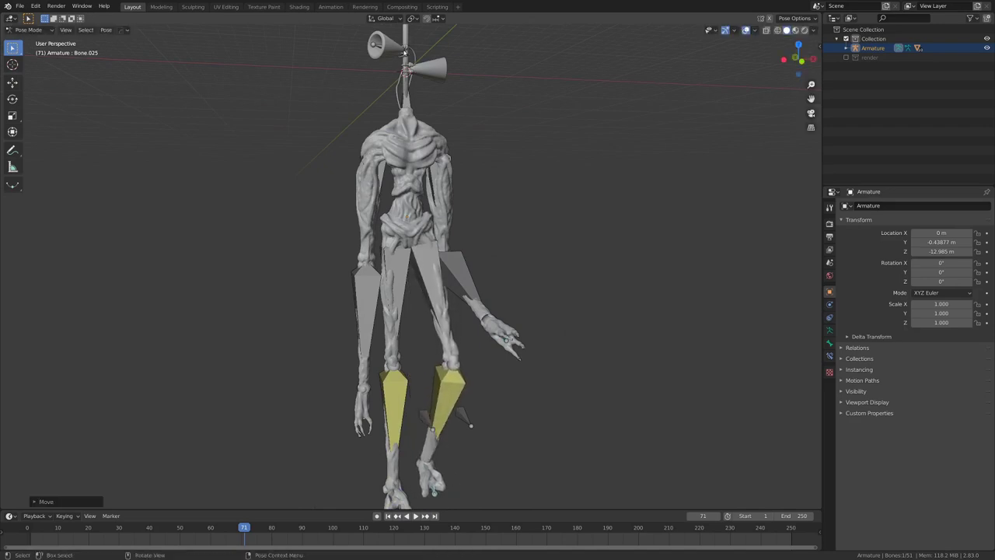
pyautogui.click(380, 44)
pyautogui.press('r')
pyautogui.rightClick(381, 41)
# Turn on X-ray and rotate the mid-spine bone Bone.001 to lean the upper body sideways.
pyautogui.scroll(3, 385, 132)
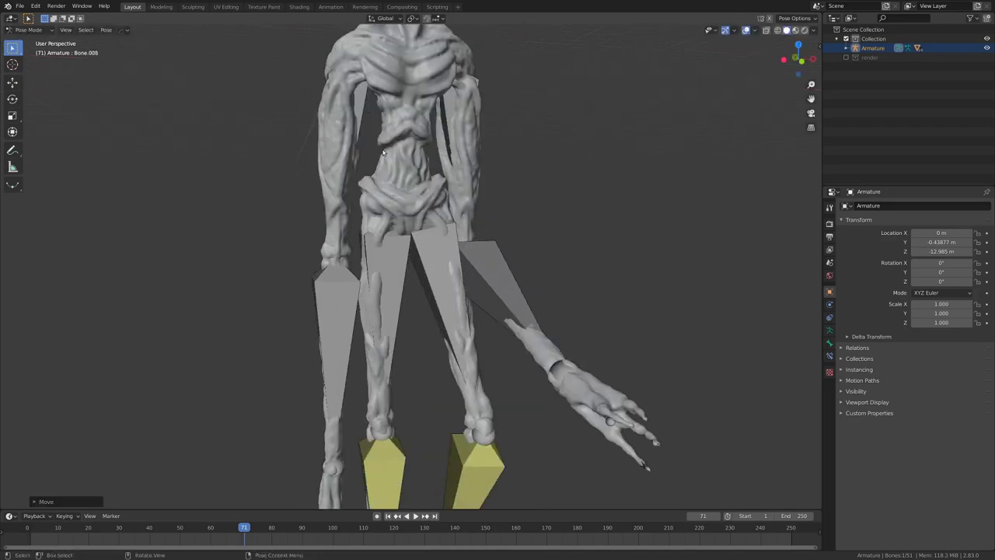
pyautogui.keyDown('shift'); pyautogui.moveTo(398, 148); pyautogui.dragTo(416, 315, button='middle'); pyautogui.keyUp('shift')
pyautogui.hotkey('alt', 'z')
pyautogui.scroll(1, 419, 346)
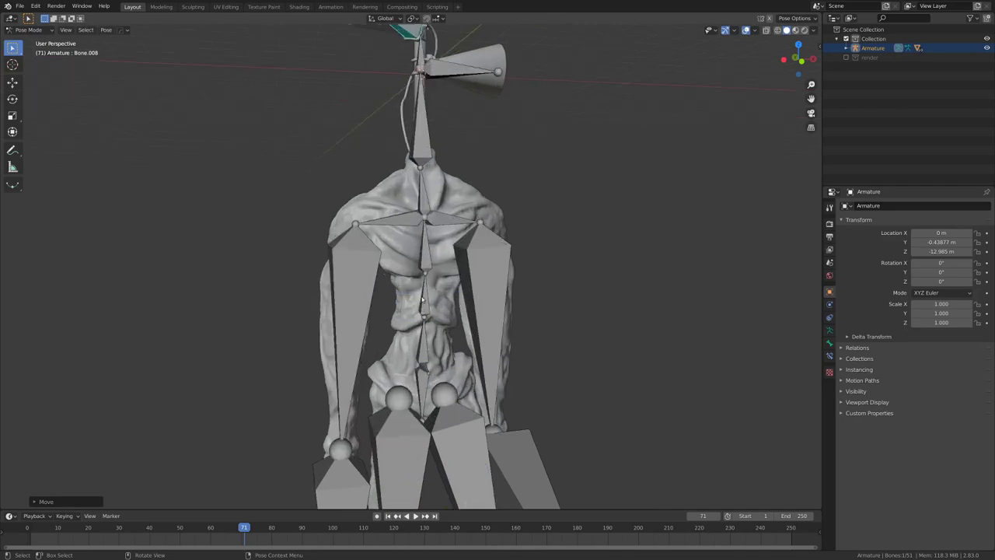
pyautogui.click(437, 298)
pyautogui.click(426, 300)
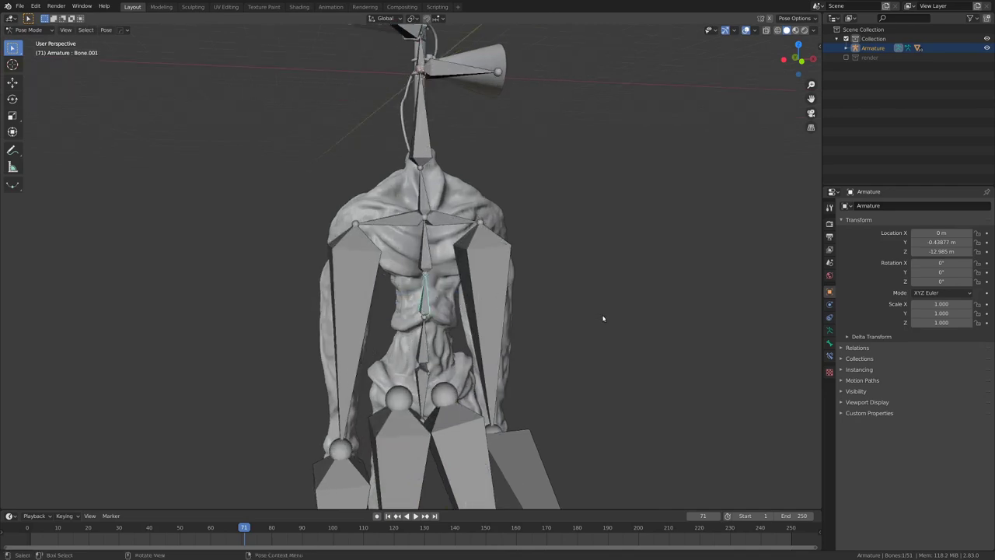
pyautogui.scroll(-3, 603, 315)
pyautogui.press('r')
pyautogui.click(523, 268)
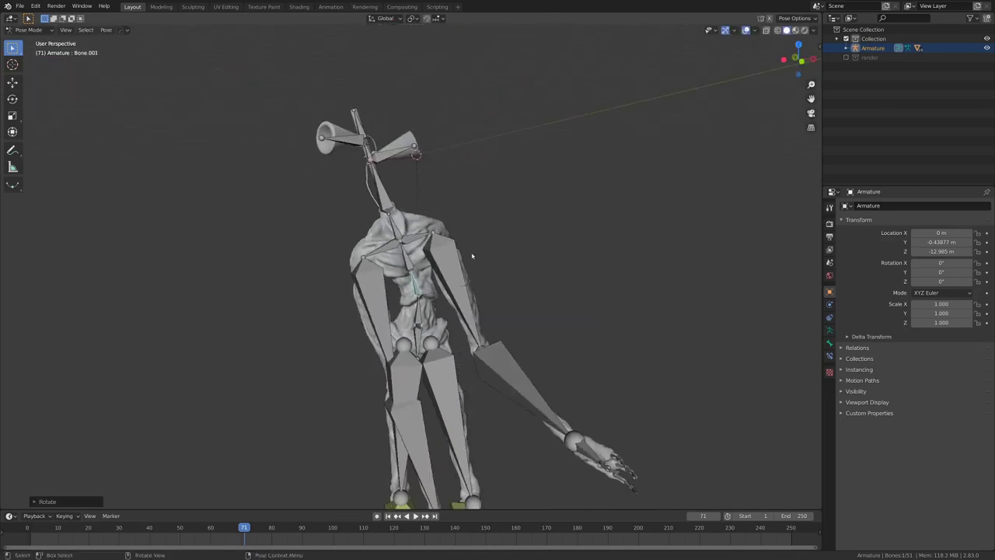
# Rotate the chest bone to lean the torso further and rotate the creature's left shoulder bone to raise that arm.
pyautogui.click(407, 265)
pyautogui.press('r')
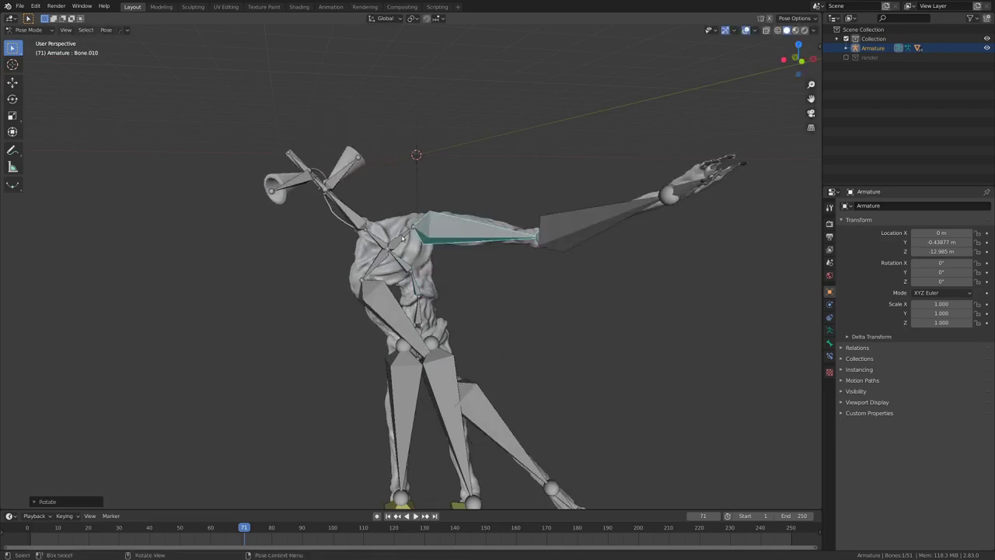
pyautogui.click(404, 239)
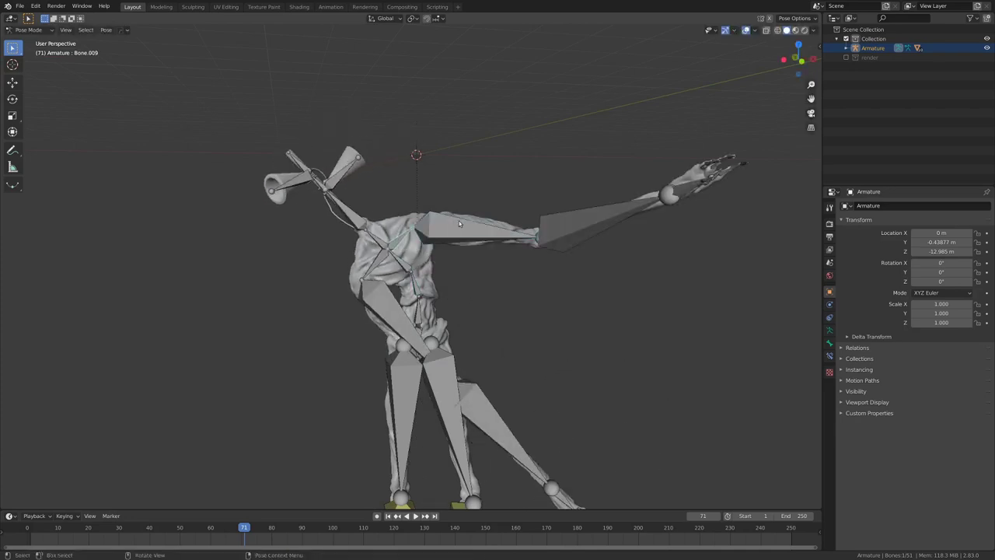
pyautogui.press('r')
pyautogui.click(393, 268)
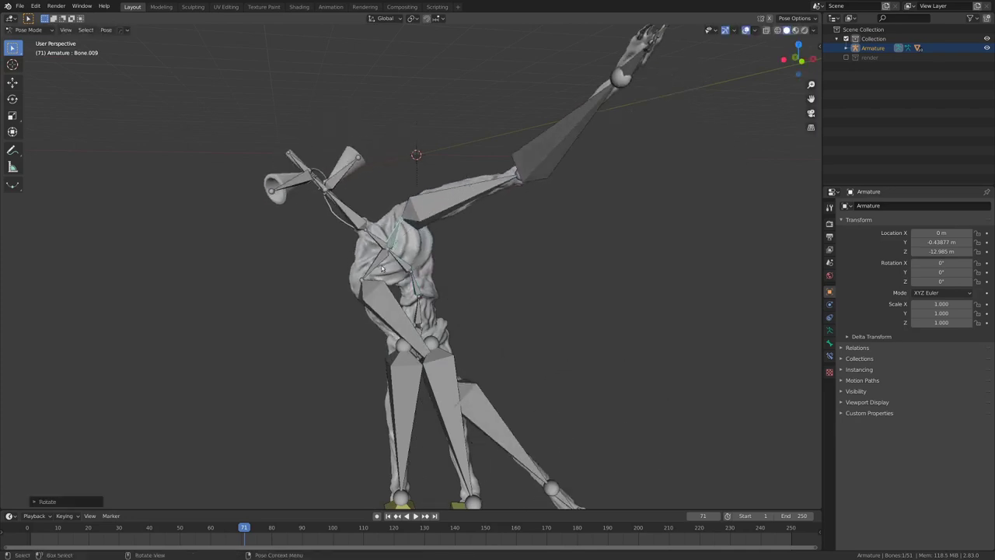
# Rotate the creature's right shoulder bone and upper arm bone to swing that arm out from the body.
pyautogui.press('r')
pyautogui.click(347, 294)
pyautogui.click(350, 299)
pyautogui.press('r')
pyautogui.click(381, 358)
# Rotate the creature's right upper arm bone back down toward the body and select the forearm bone.
pyautogui.scroll(-5, 377, 359)
pyautogui.moveTo(362, 358); pyautogui.dragTo(533, 340, button='middle')
pyautogui.scroll(3, 582, 344)
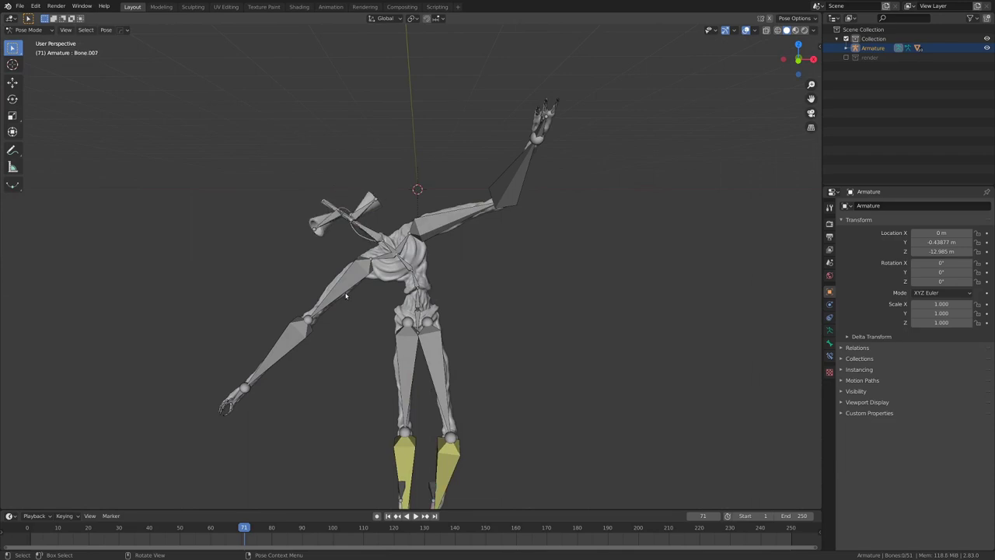
pyautogui.click(346, 294)
pyautogui.press('r')
pyautogui.click(350, 323)
pyautogui.click(290, 377)
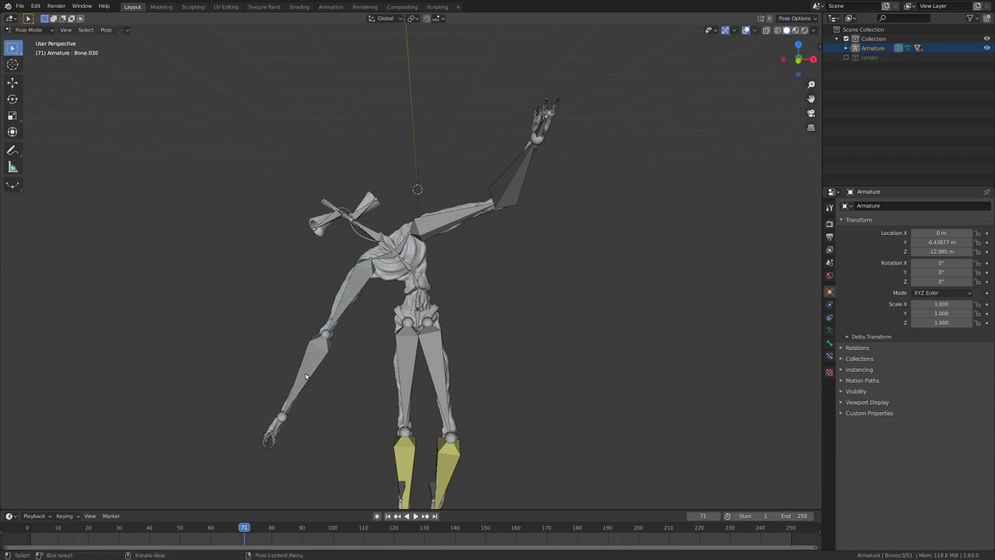
pyautogui.click(308, 377)
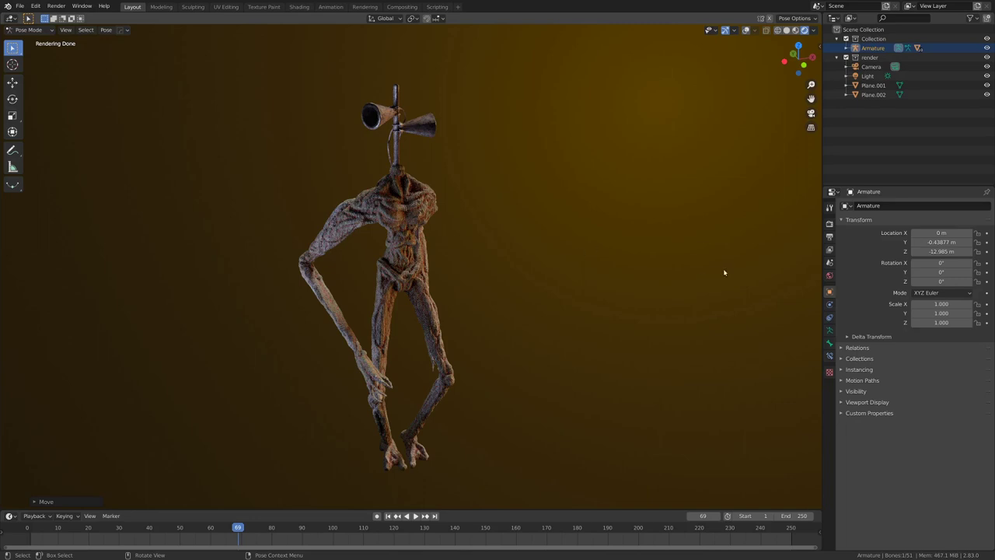
pyautogui.moveTo(727, 273); pyautogui.dragTo(665, 272, button='middle')
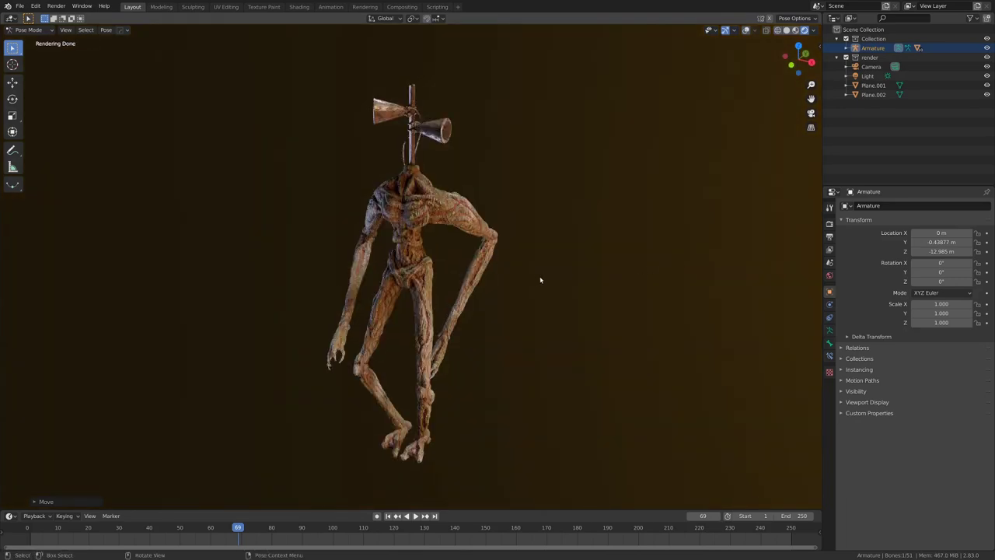